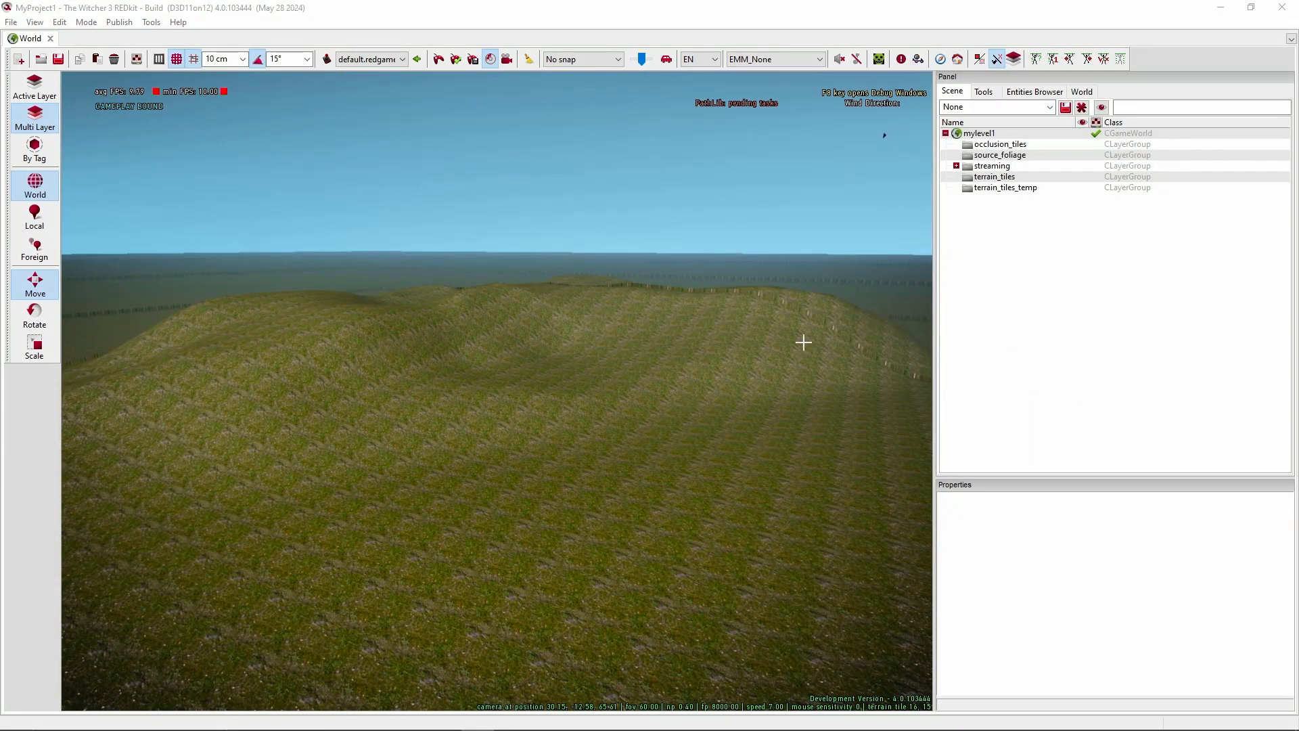
Create a non-static layer named encounters under mylevel1 with the Quest build tag
right_click(968, 134)
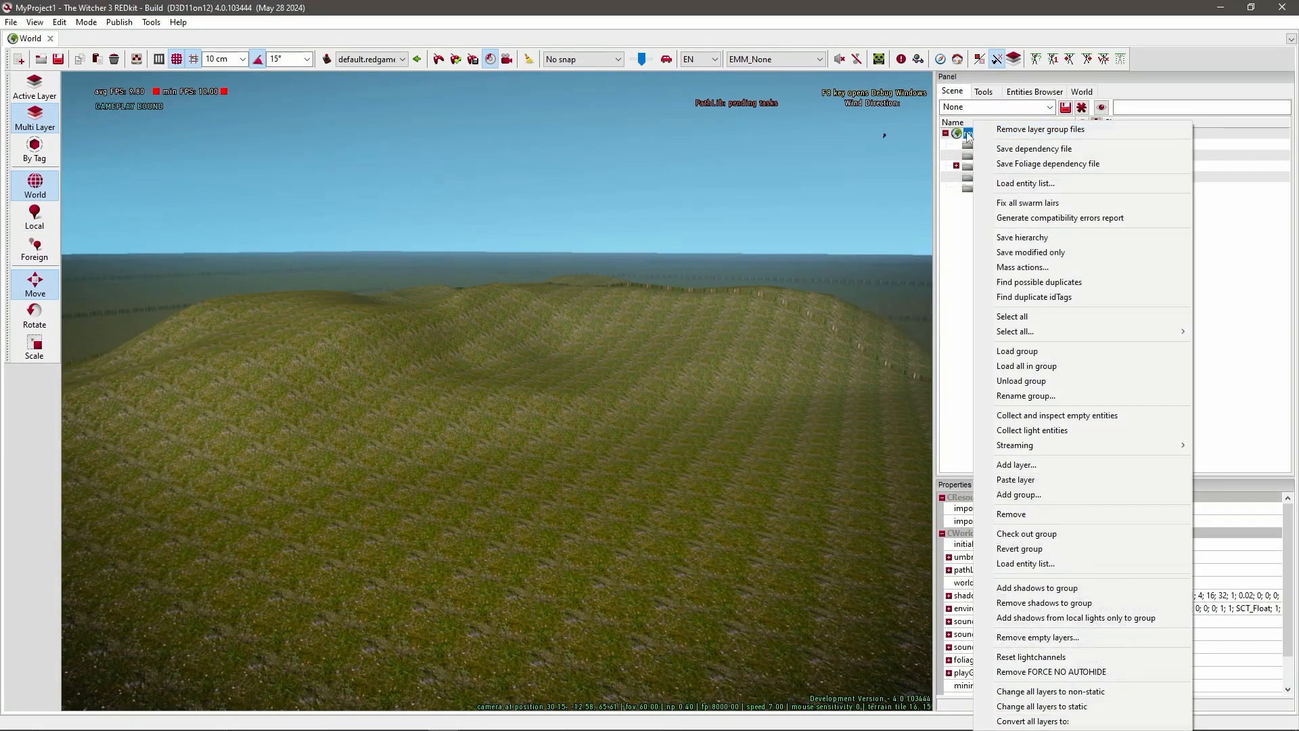
click(1023, 464)
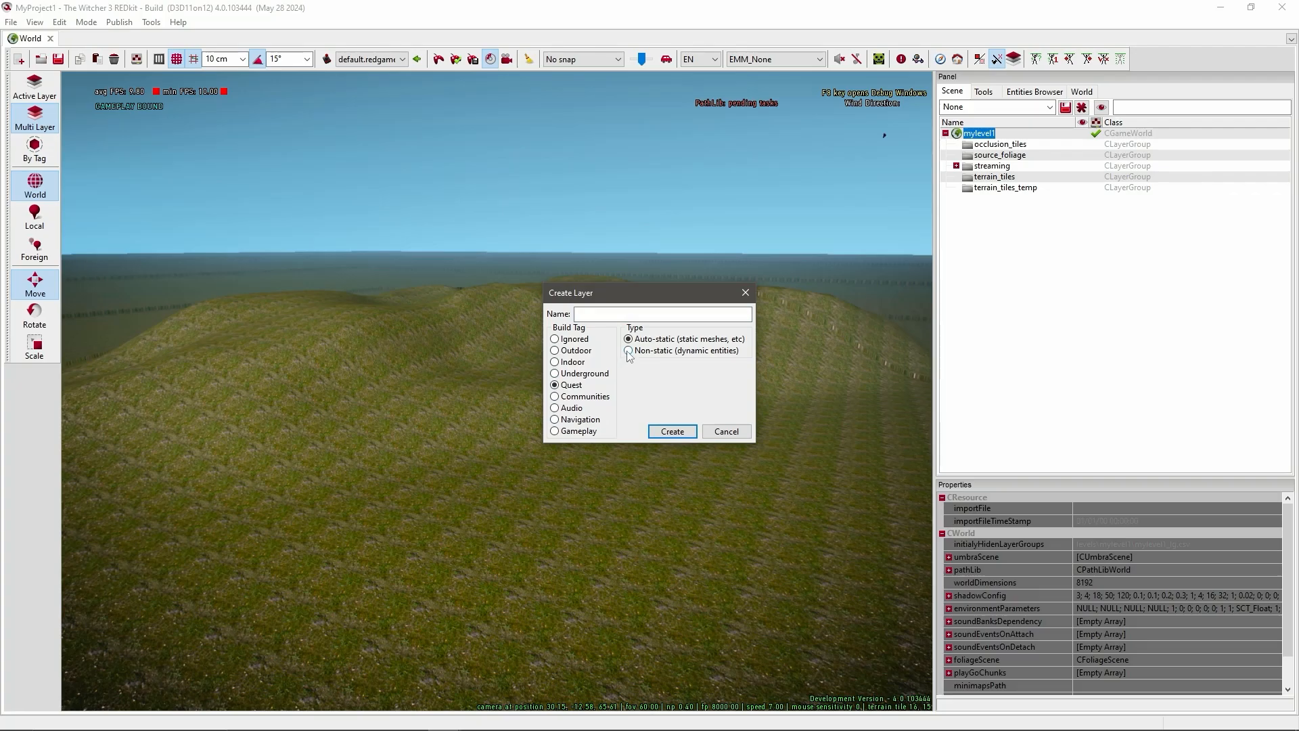
click(621, 316)
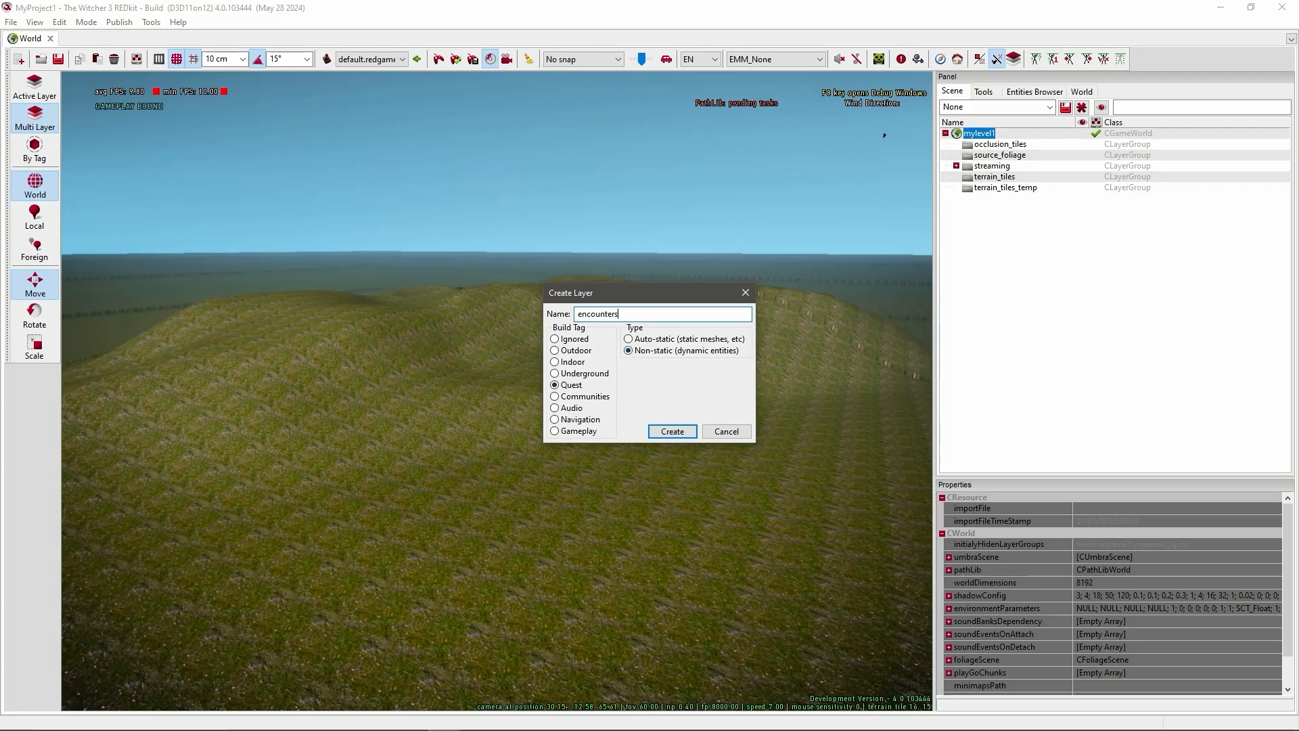
key(Return)
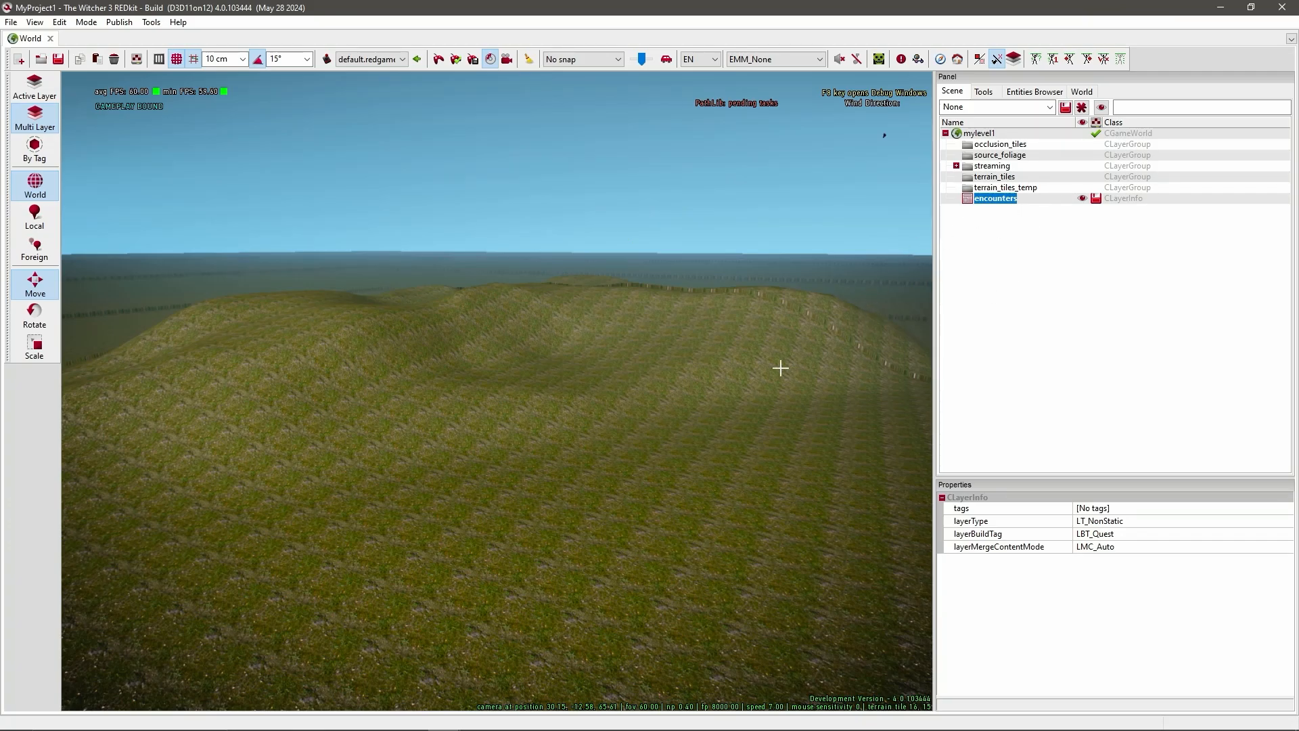
Add an encounter area to the encounters layer on the open grassy terrain
right_drag(617, 542, 707, 624)
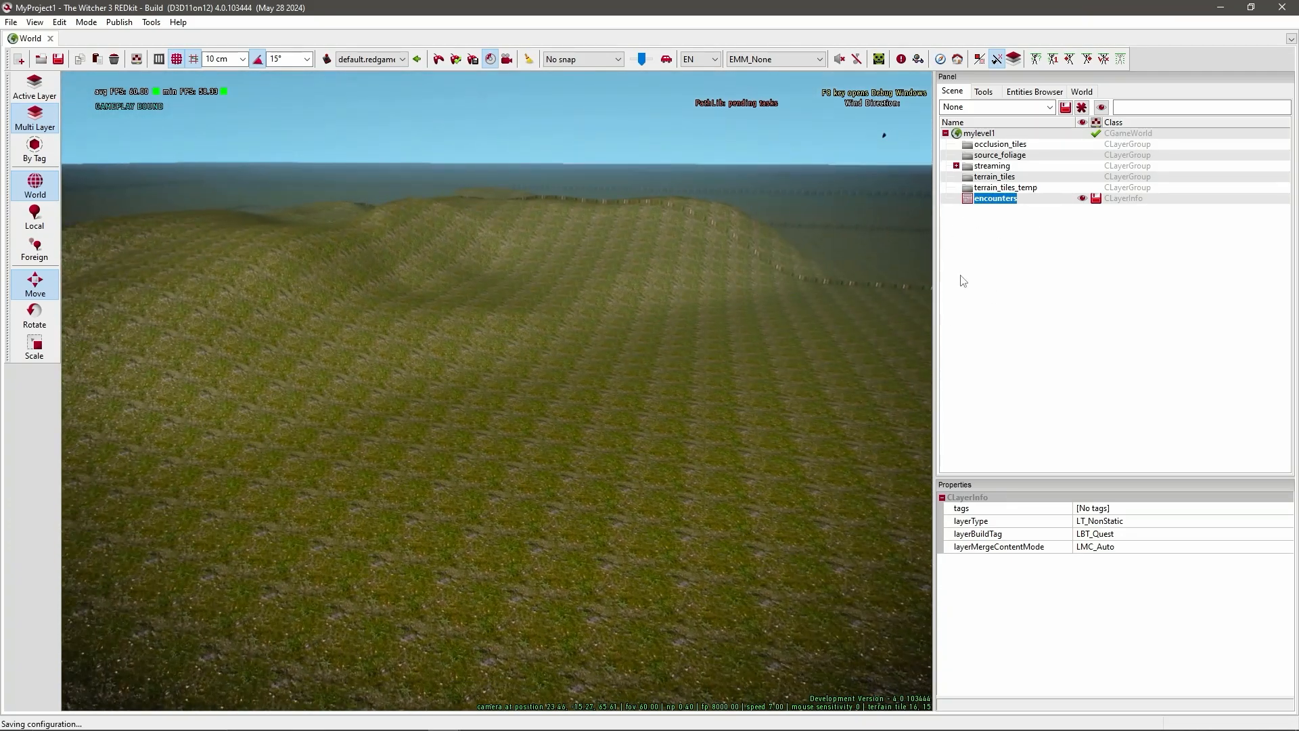
right_click(602, 474)
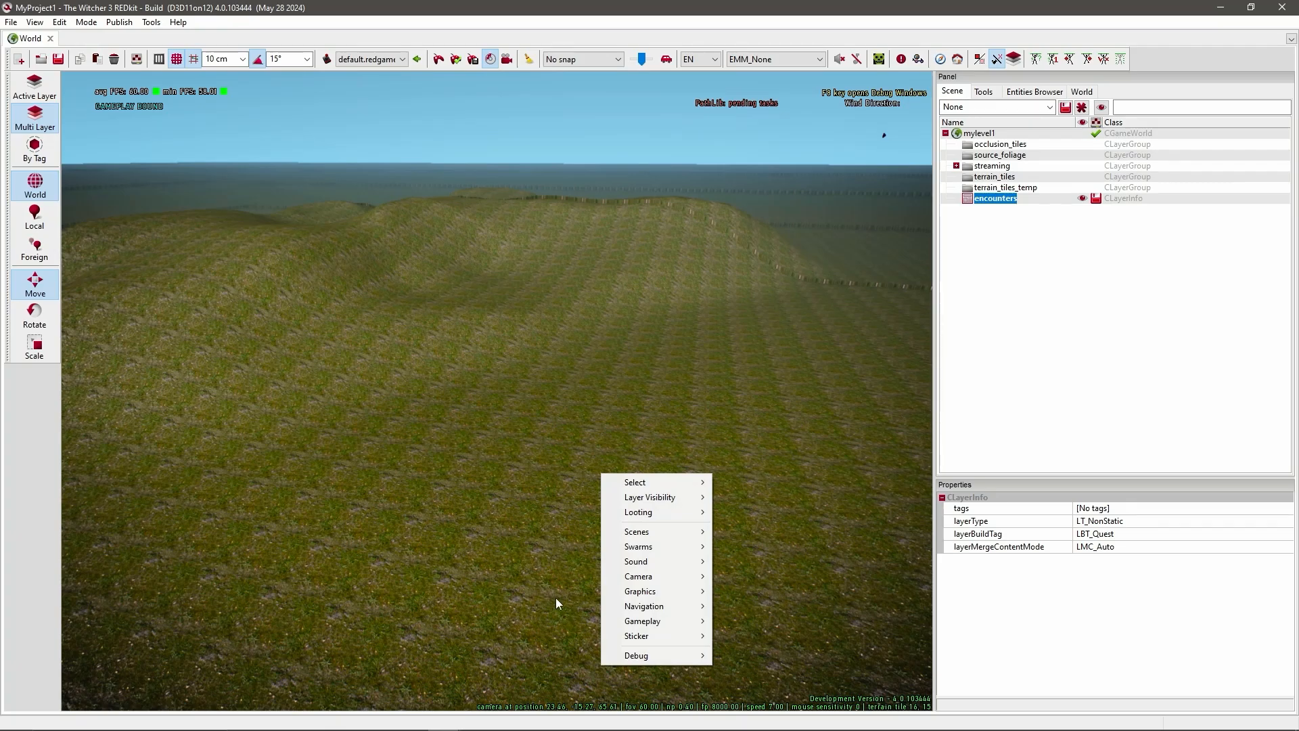
mouse_move(646, 620)
mouse_move(817, 524)
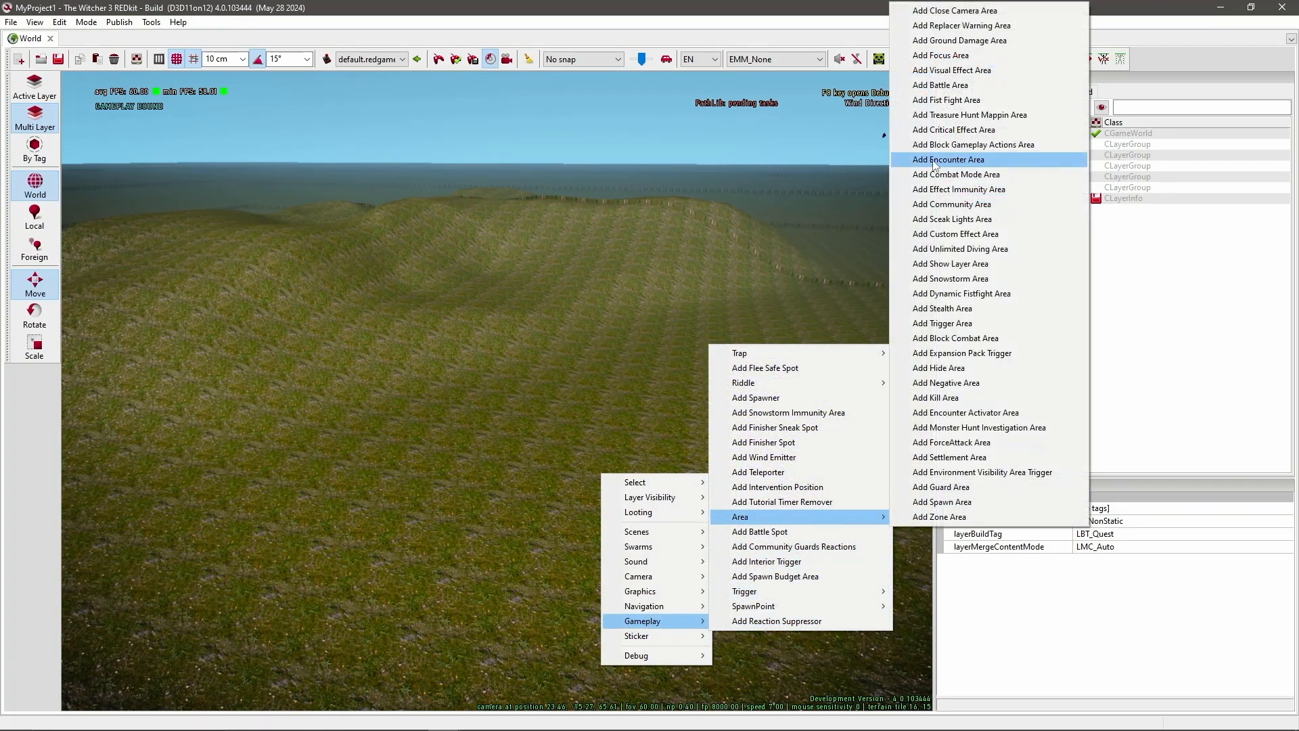
click(954, 161)
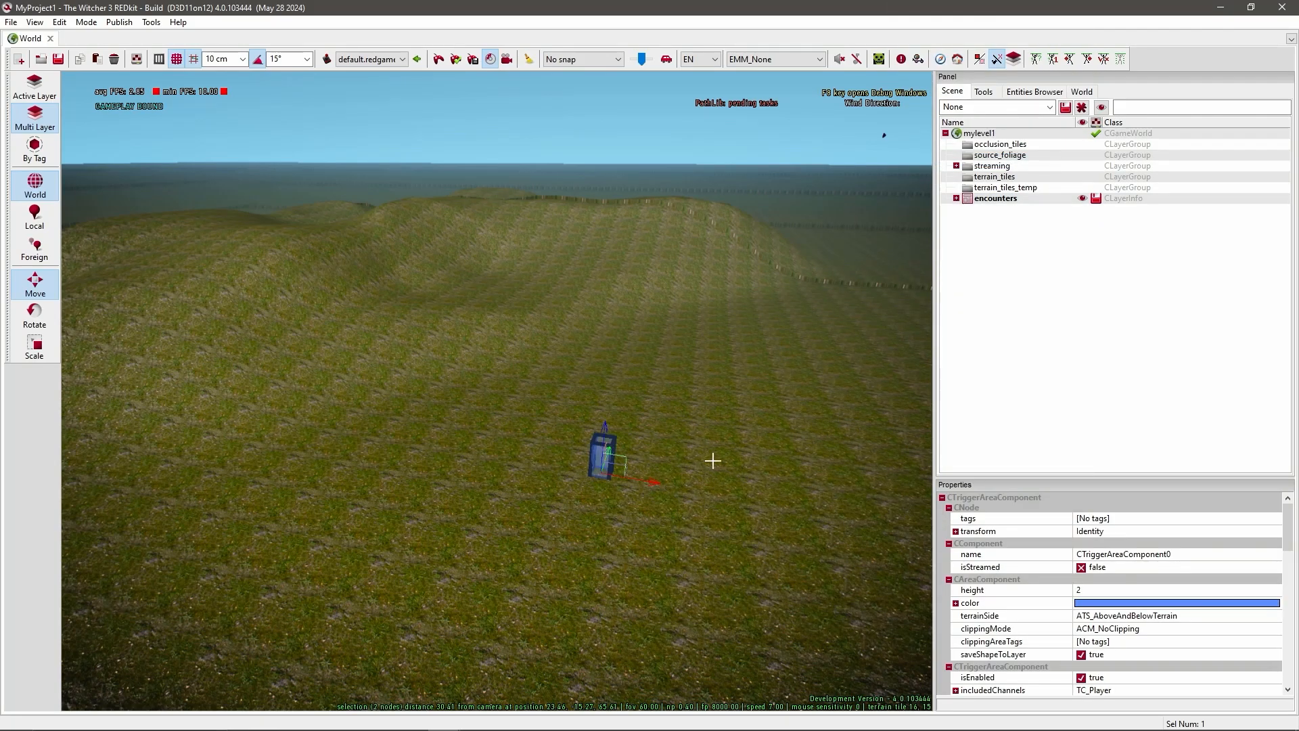
key(w)
right_drag(385, 362, 385, 362)
Check the Areas option in the editor's debug display settings
click(35, 21)
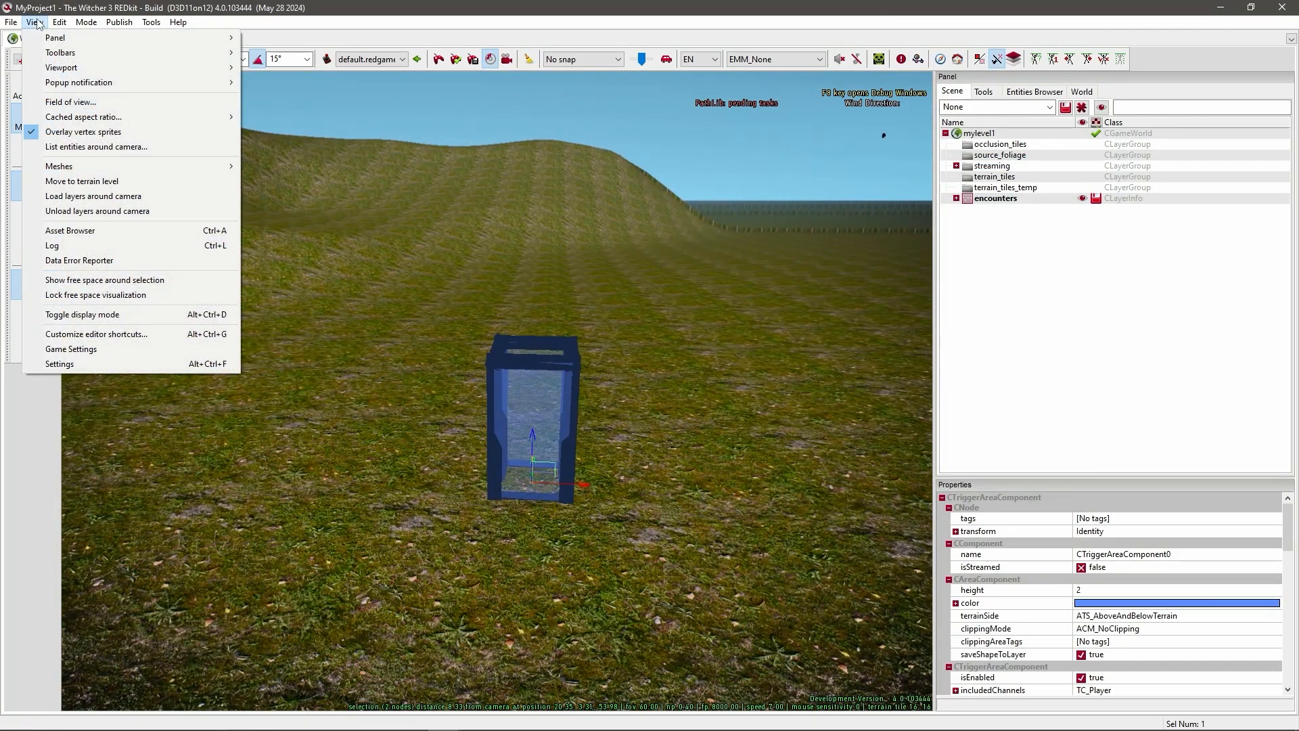
click(67, 363)
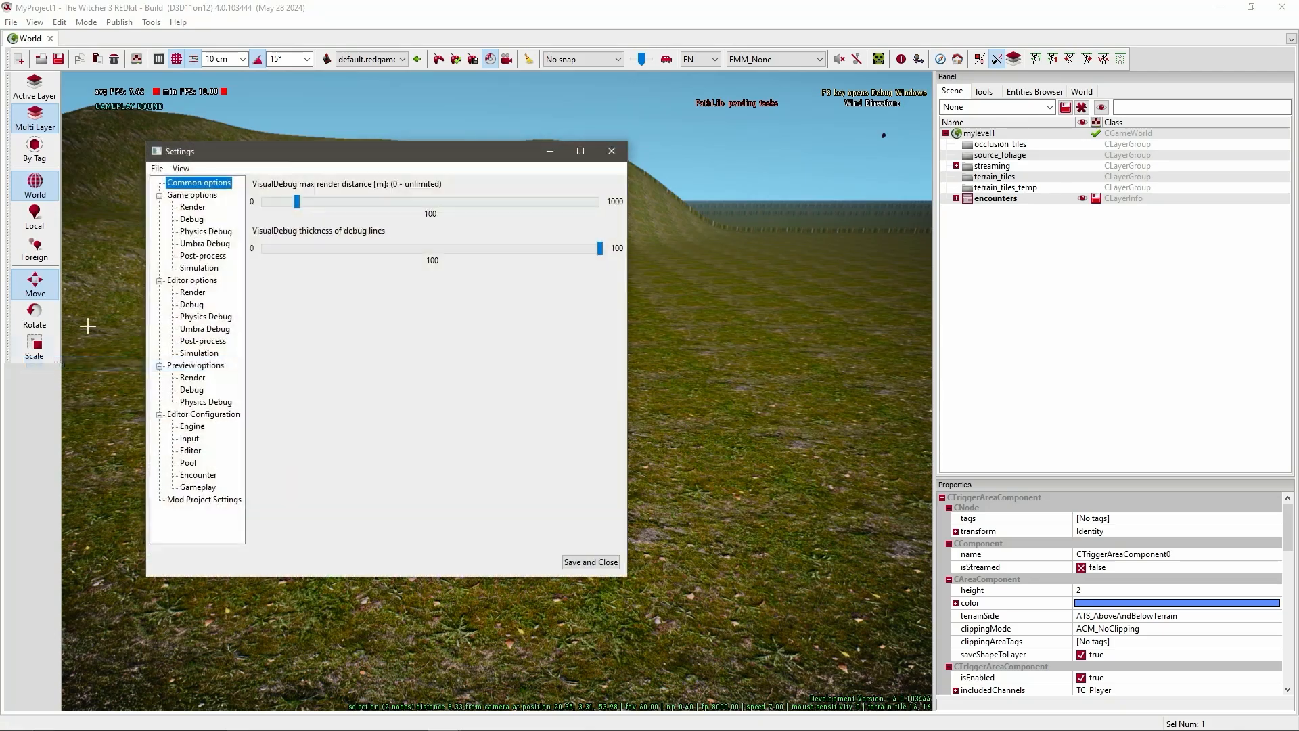
click(191, 304)
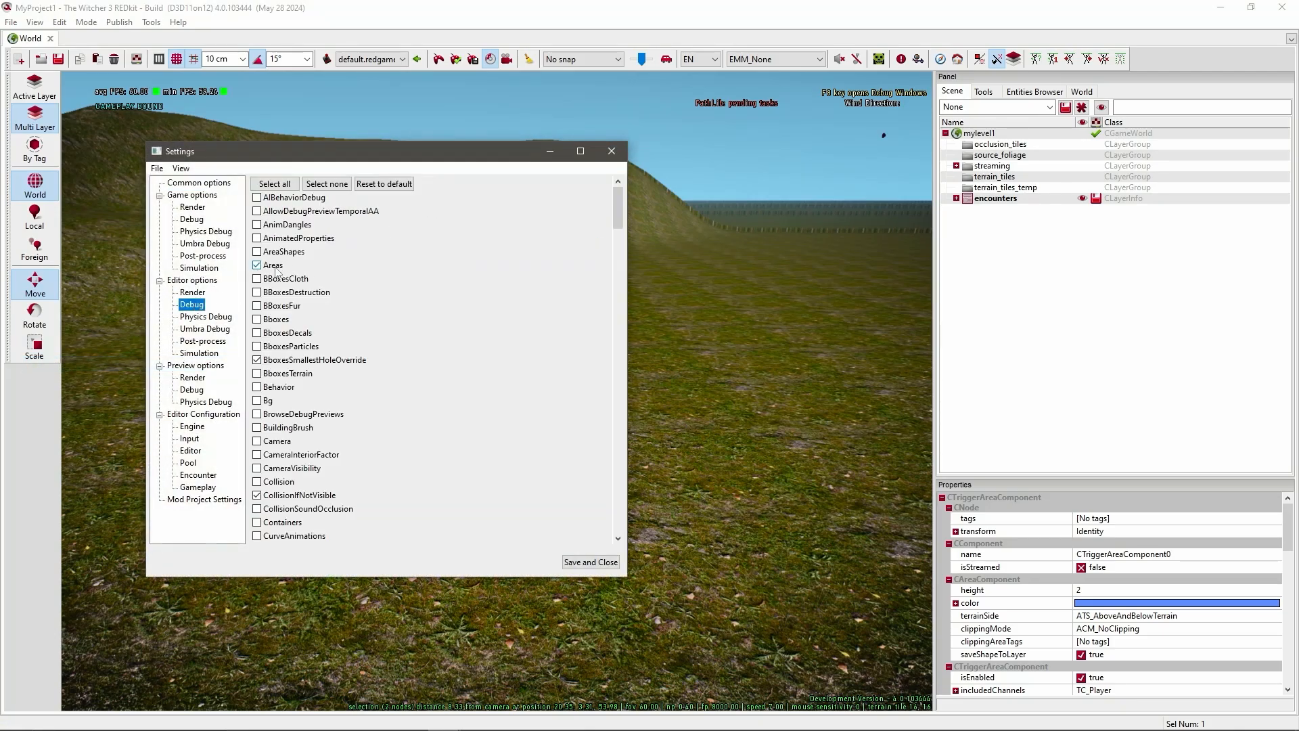
click(611, 151)
Scale the encounter area to about 60 × 54 × 8 so it covers a wide stretch of terrain
scroll(654, 392, down, 3)
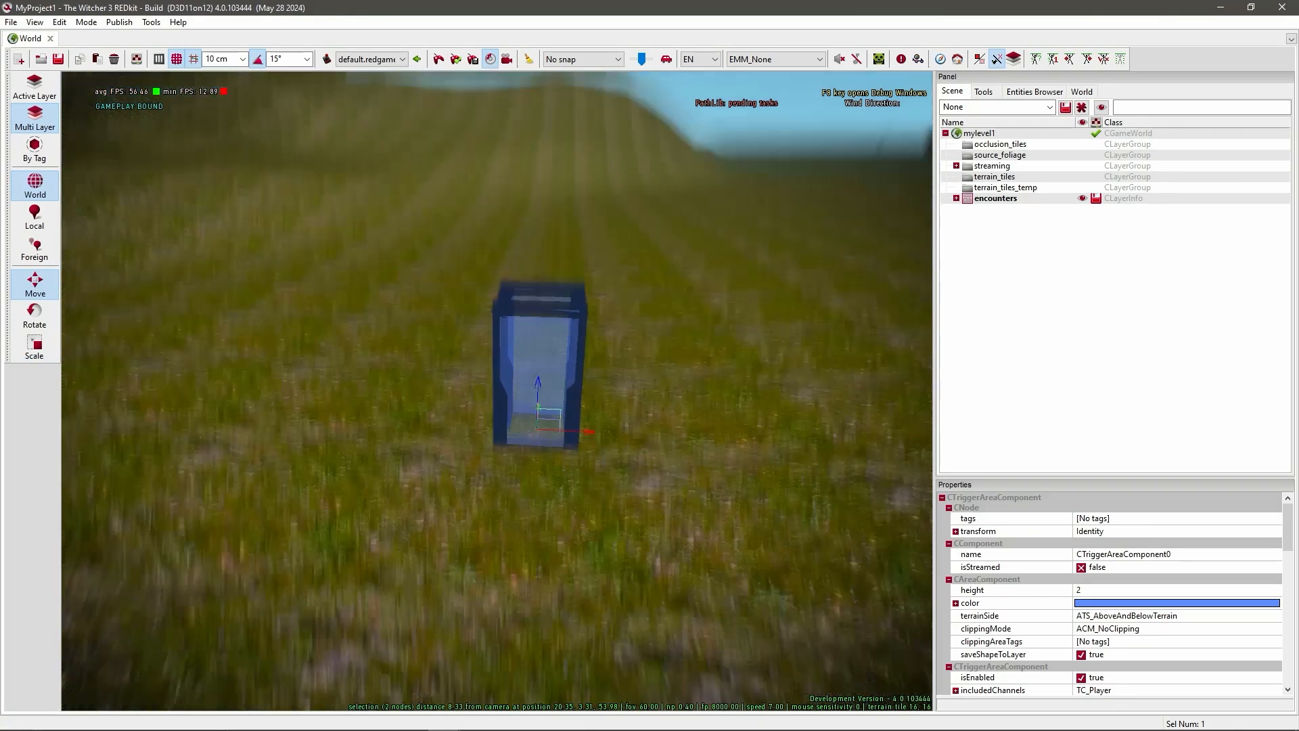
key(space)
key(space)
drag(578, 408, 717, 411)
right_drag(579, 408, 318, 491)
key(d)
key(s)
mouse_move(588, 372)
mouse_down()
mouse_move(717, 373)
mouse_move(590, 375)
mouse_up()
key(s)
right_drag(590, 375, 313, 483)
mouse_move(747, 283)
mouse_down()
mouse_move(753, 223)
mouse_move(750, 280)
mouse_up()
Lower the scaled encounter area into the terrain to a Z position of about 48
key(space)
key(space)
key(space)
key(space)
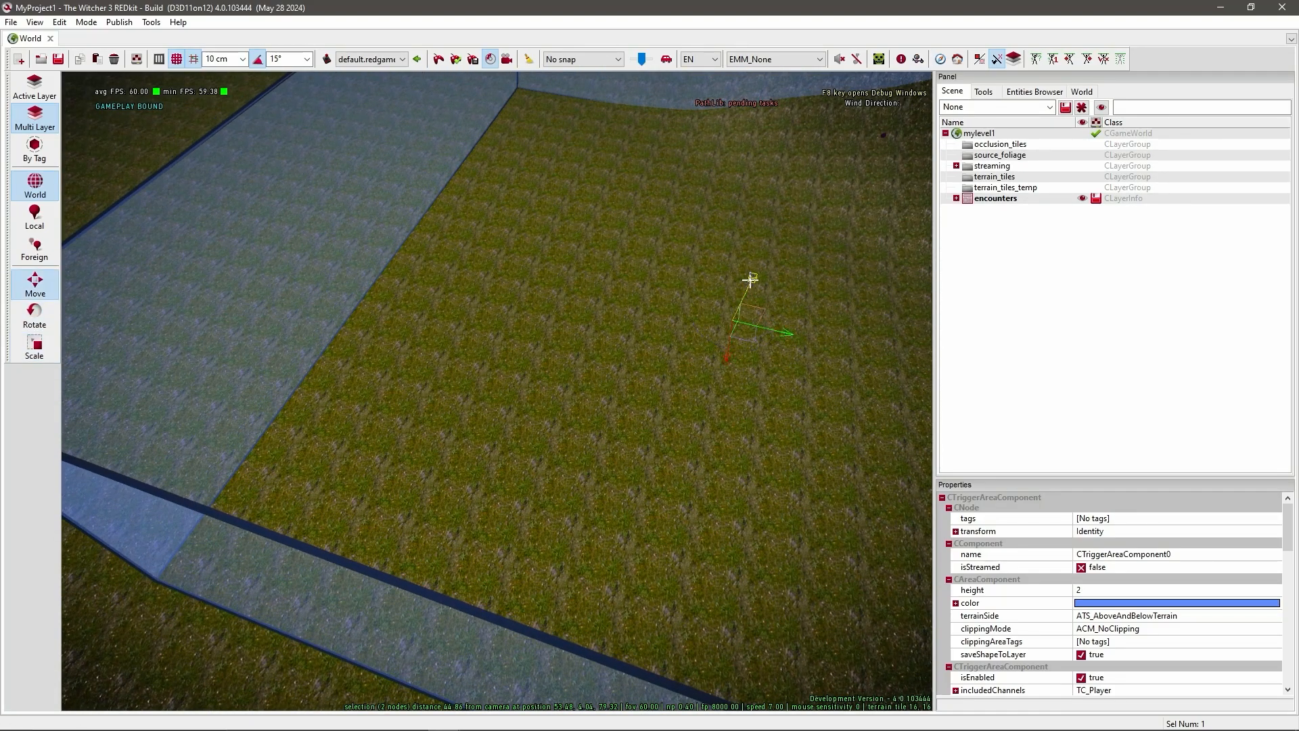
drag(750, 278, 741, 297)
click(664, 288)
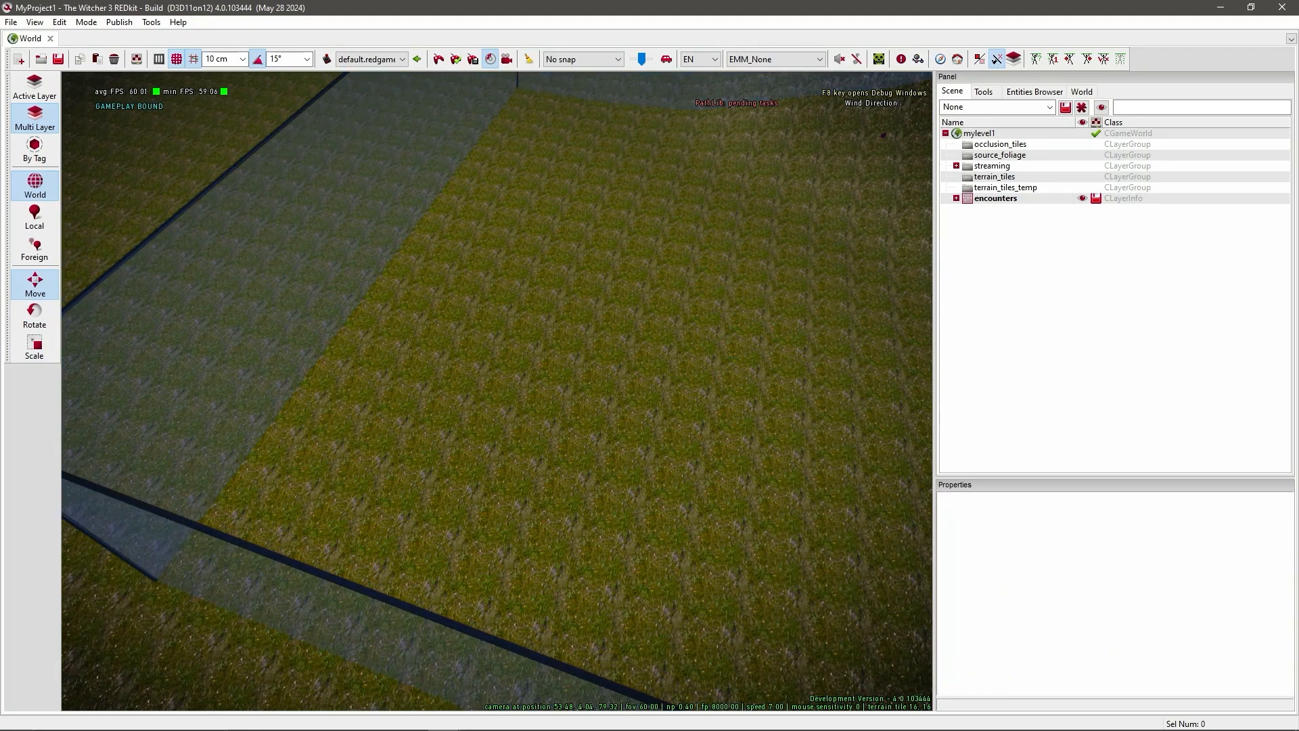
Add a guard area to the encounters layer inside the encounter area
click(956, 198)
click(1004, 209)
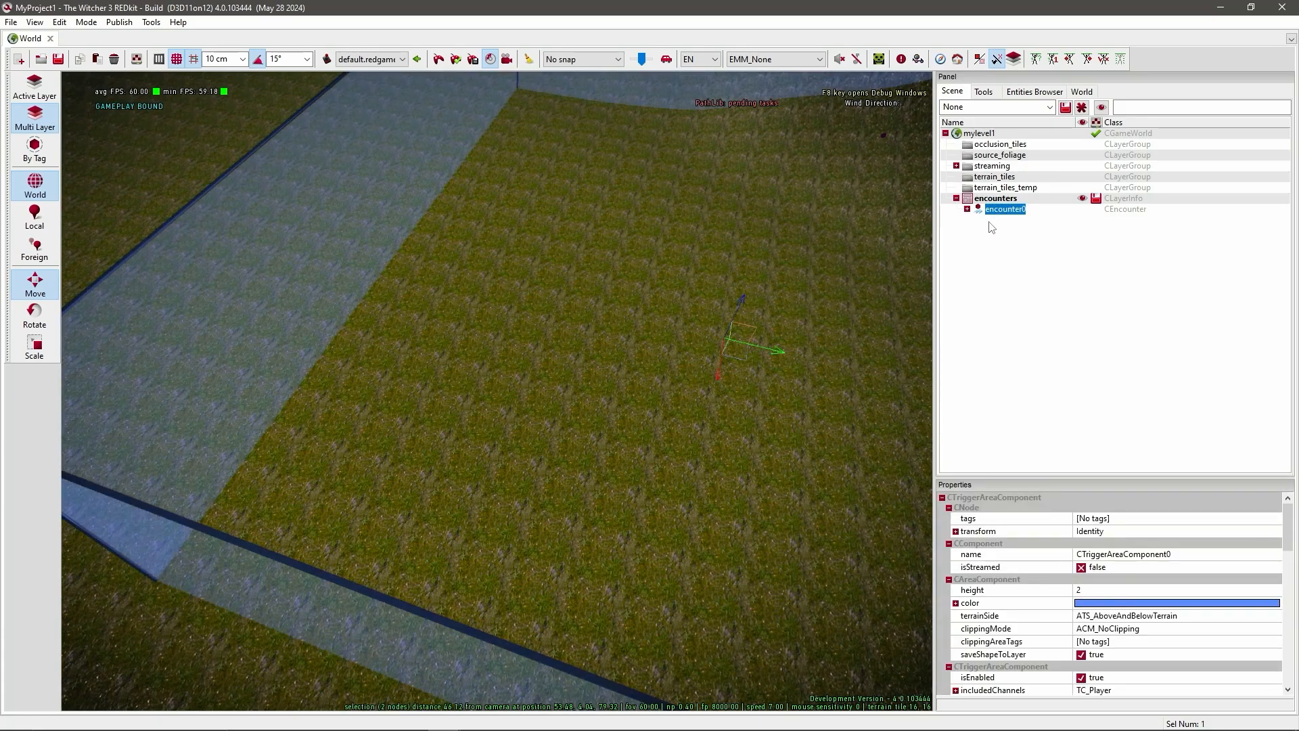
right_click(608, 374)
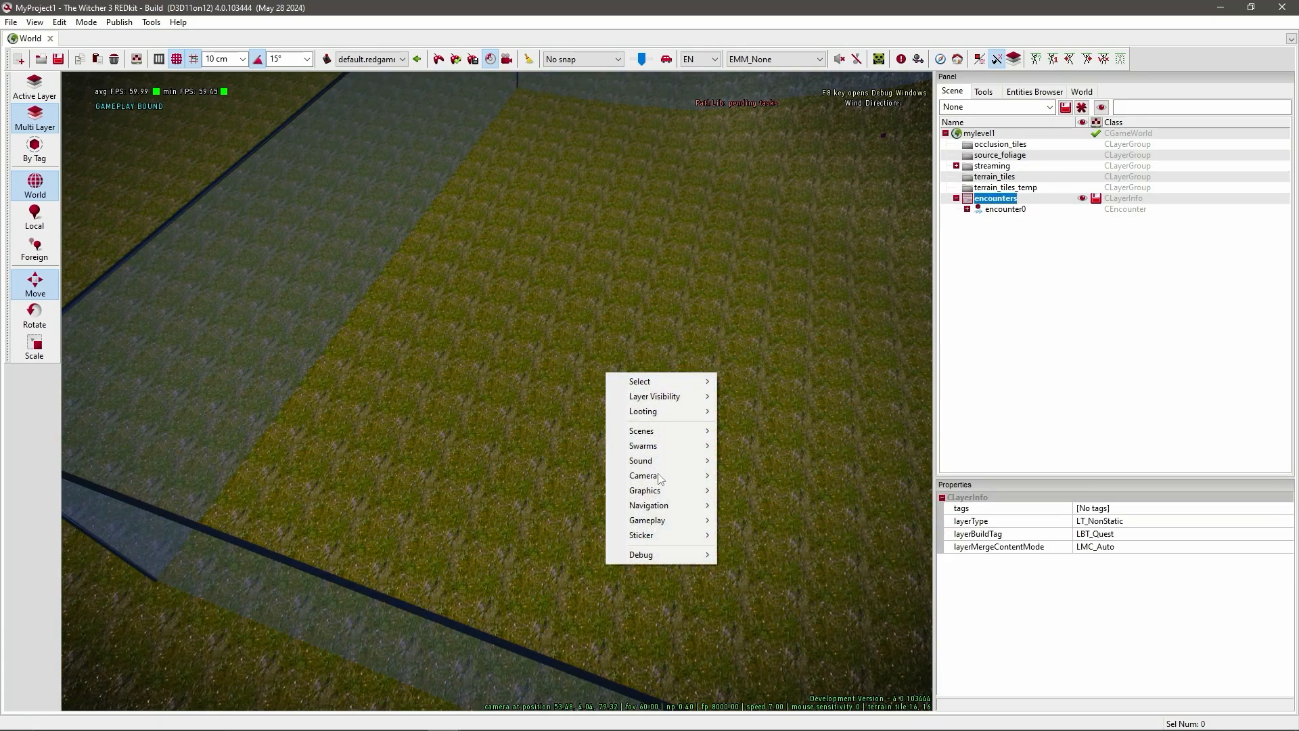
mouse_move(651, 516)
mouse_move(805, 417)
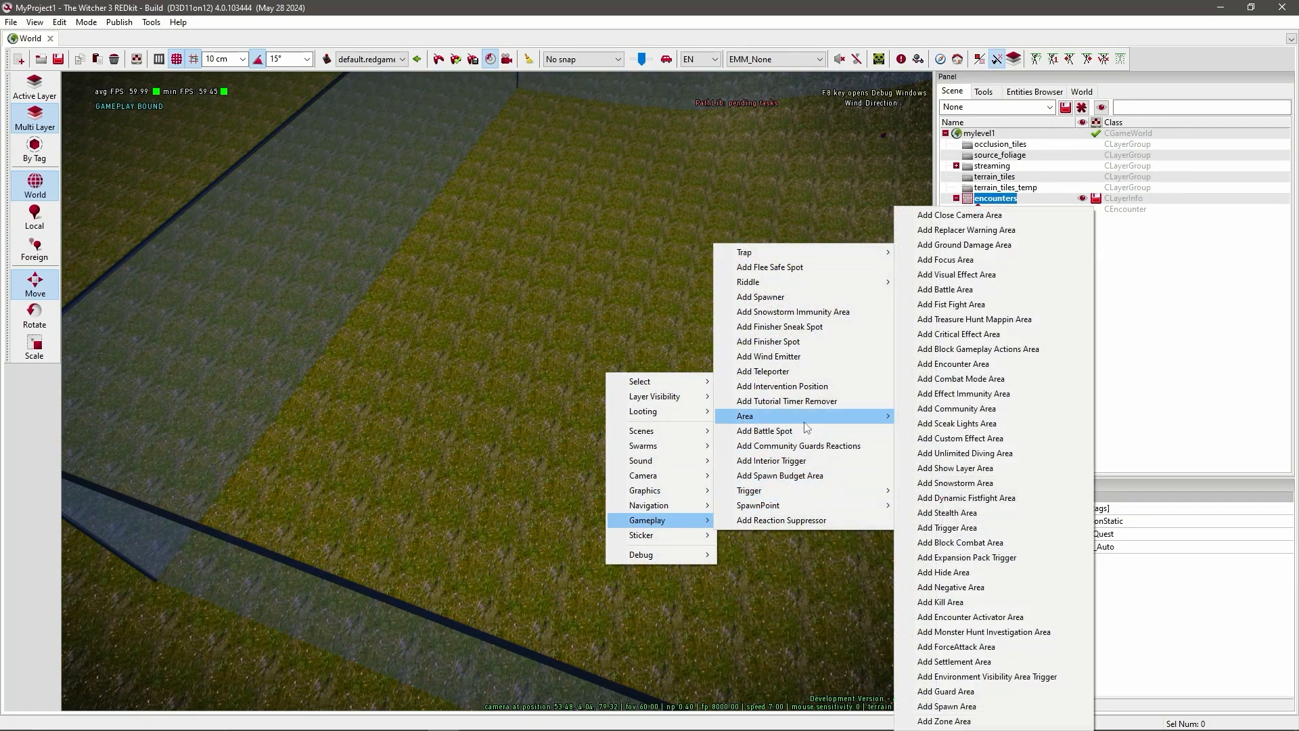
click(964, 691)
Scale the guard area to about 39 × 38 × 6 and position it within the encounter area's bounds
right_drag(663, 449, 613, 451)
key(s)
key(a)
key(a)
key(w)
key(d)
right_drag(504, 372, 504, 372)
key(a)
key(space)
key(space)
drag(621, 407, 708, 217)
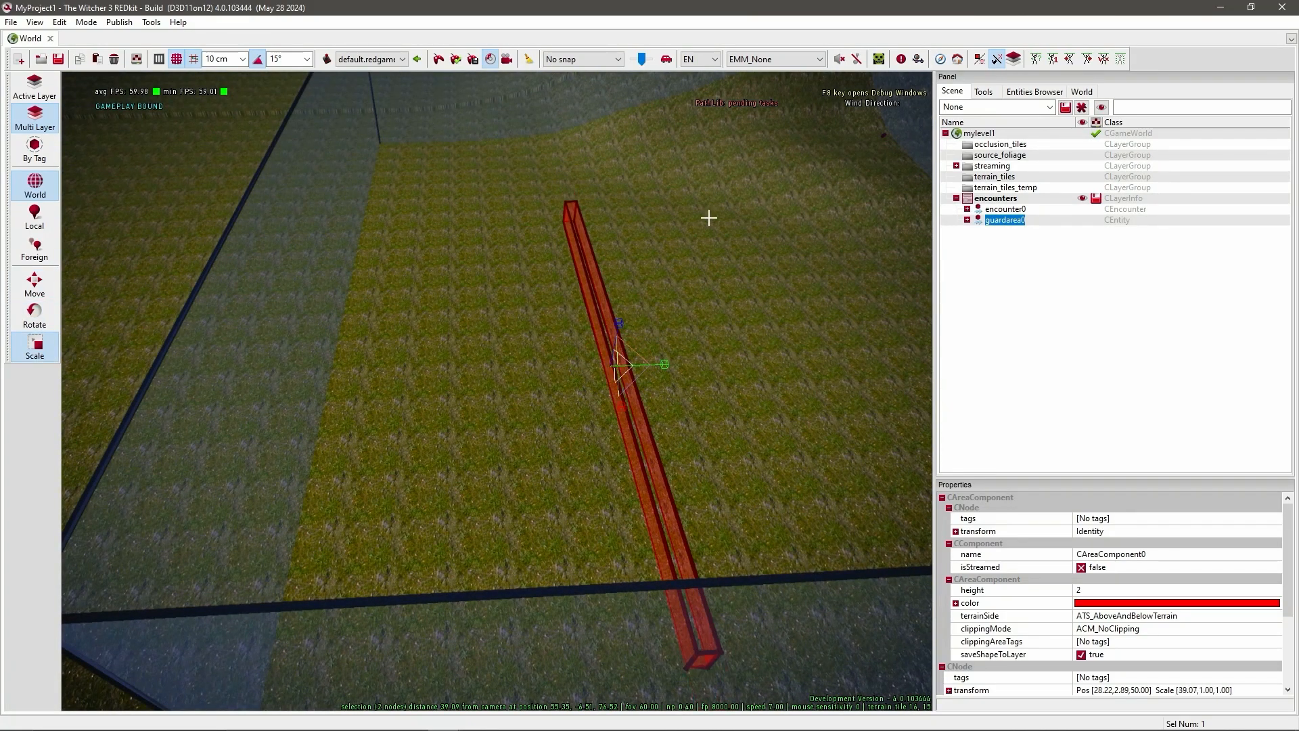
mouse_move(667, 362)
mouse_down()
mouse_move(704, 366)
mouse_move(667, 362)
mouse_move(618, 326)
mouse_move(688, 368)
mouse_up()
key(space)
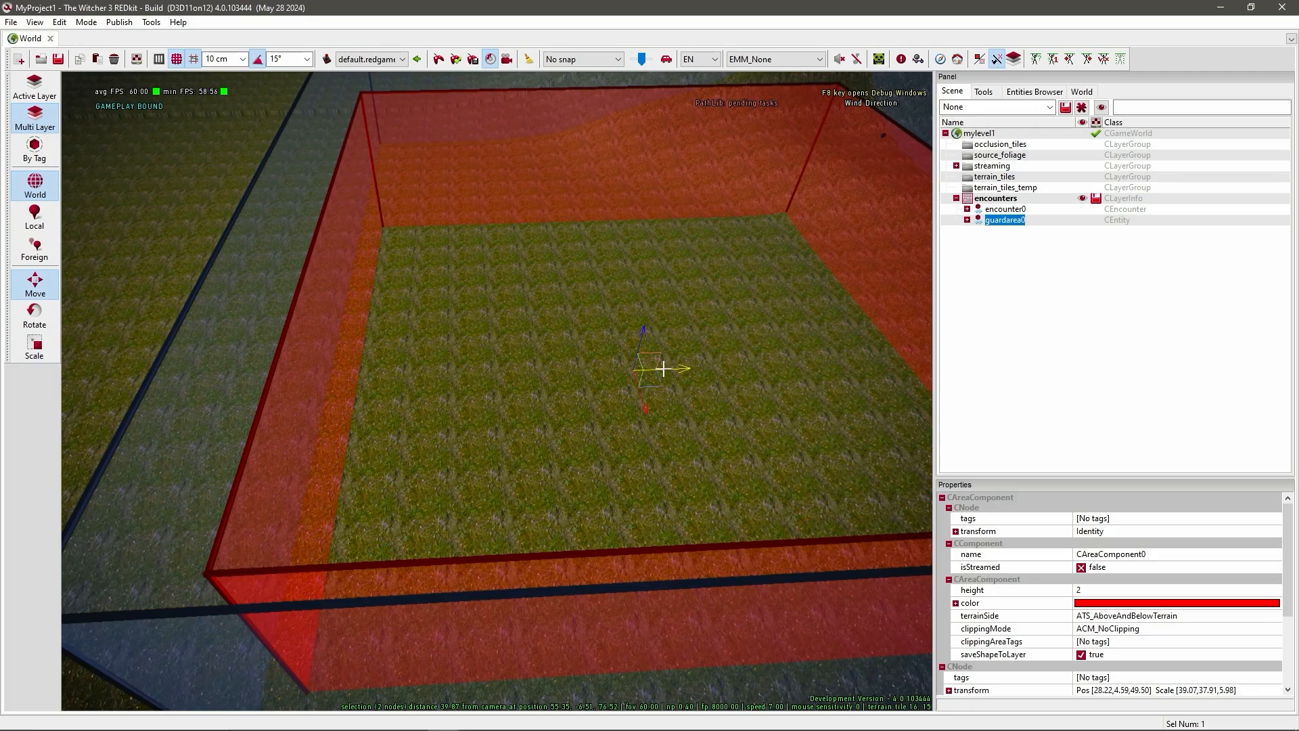
drag(646, 414, 637, 410)
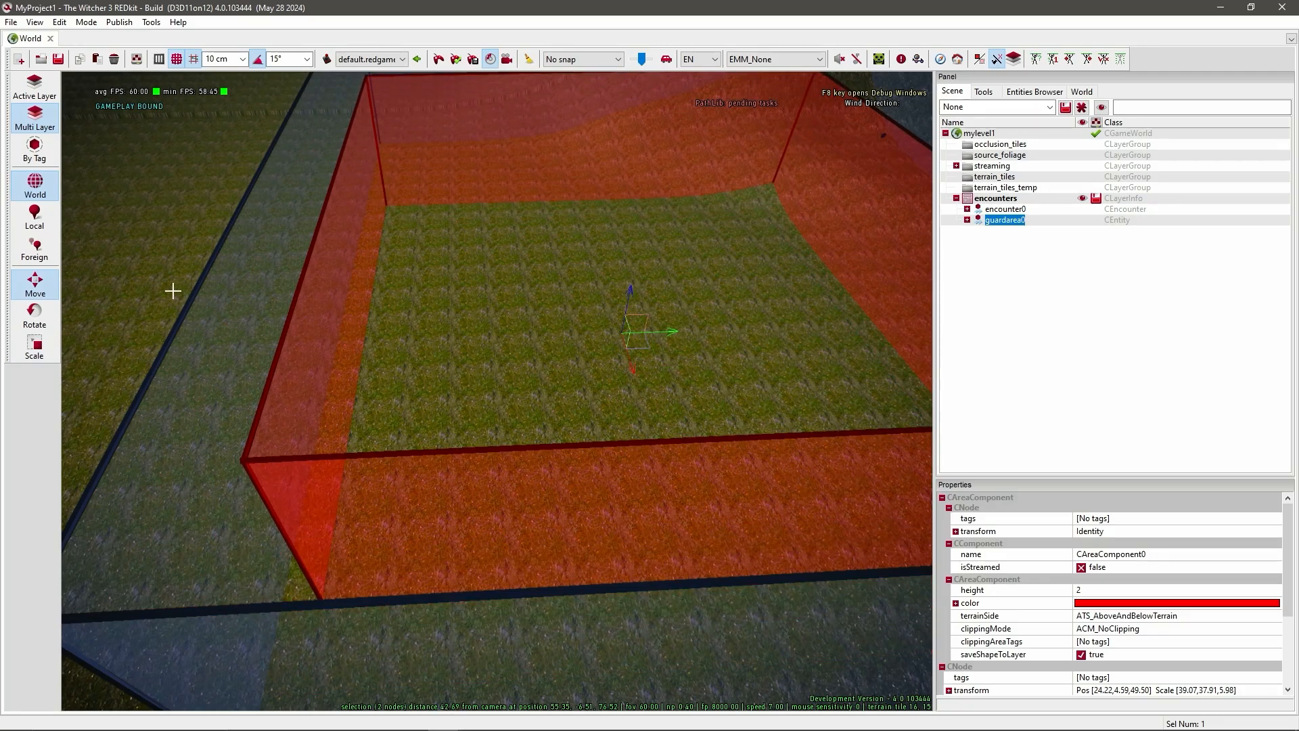
Give the guard area the tag ghoul_guard on both its area component and its entity
click(1107, 519)
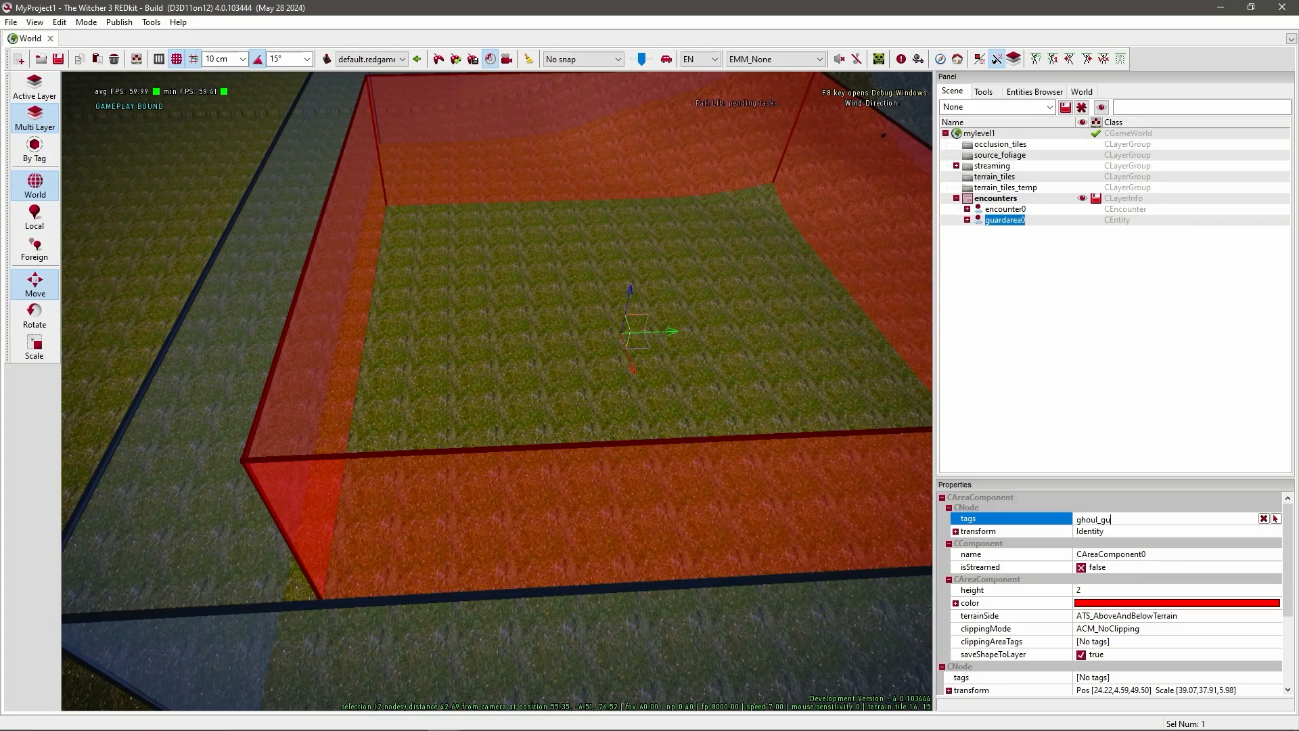
drag(1136, 521, 998, 511)
key(ctrl+c)
click(1151, 678)
key(ctrl+v)
click(1142, 653)
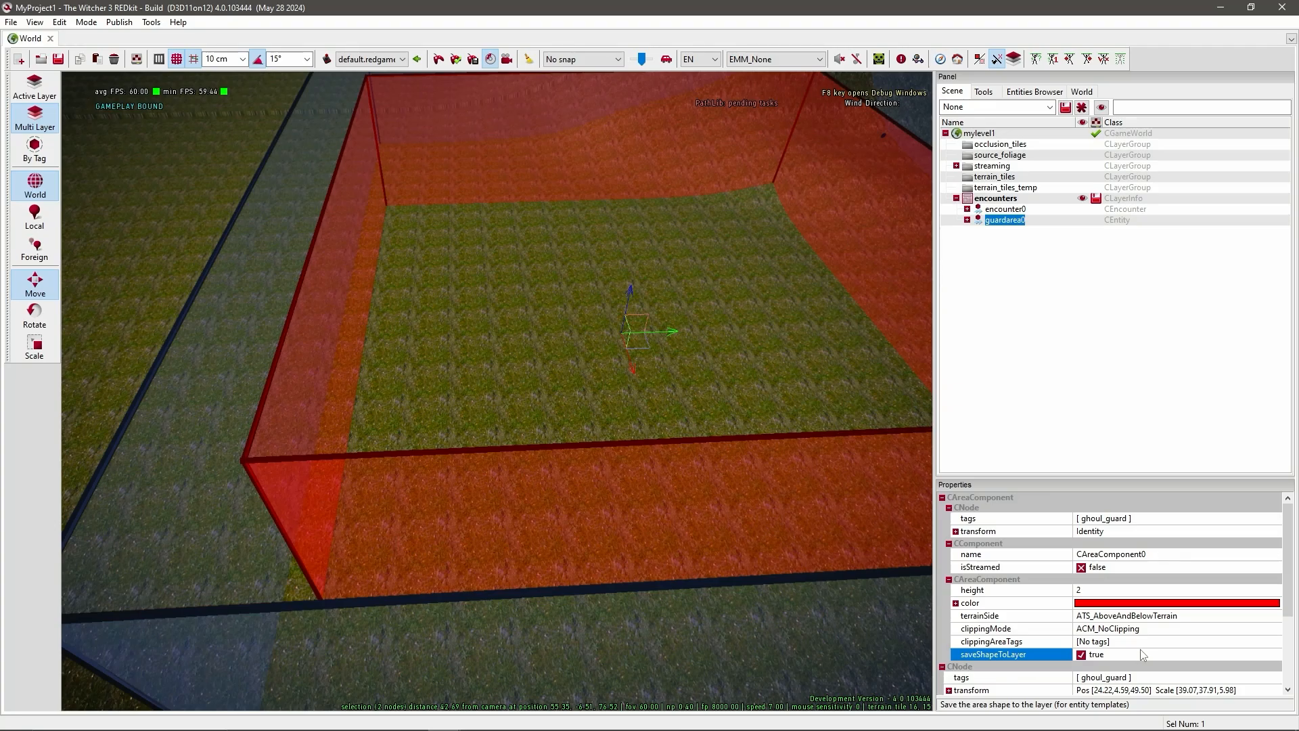
Add a spawn point to the encounters layer and shift it along the X axis inside the guard area
click(999, 190)
click(999, 200)
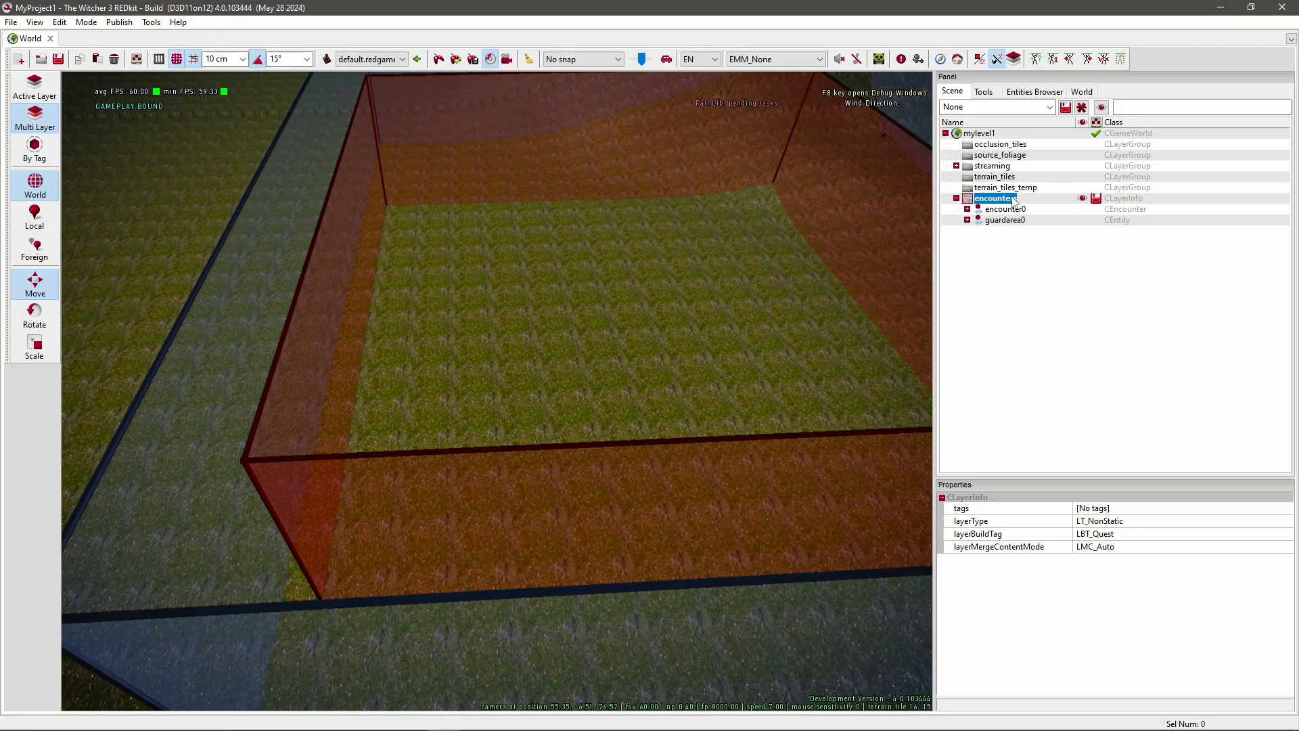
right_click(575, 314)
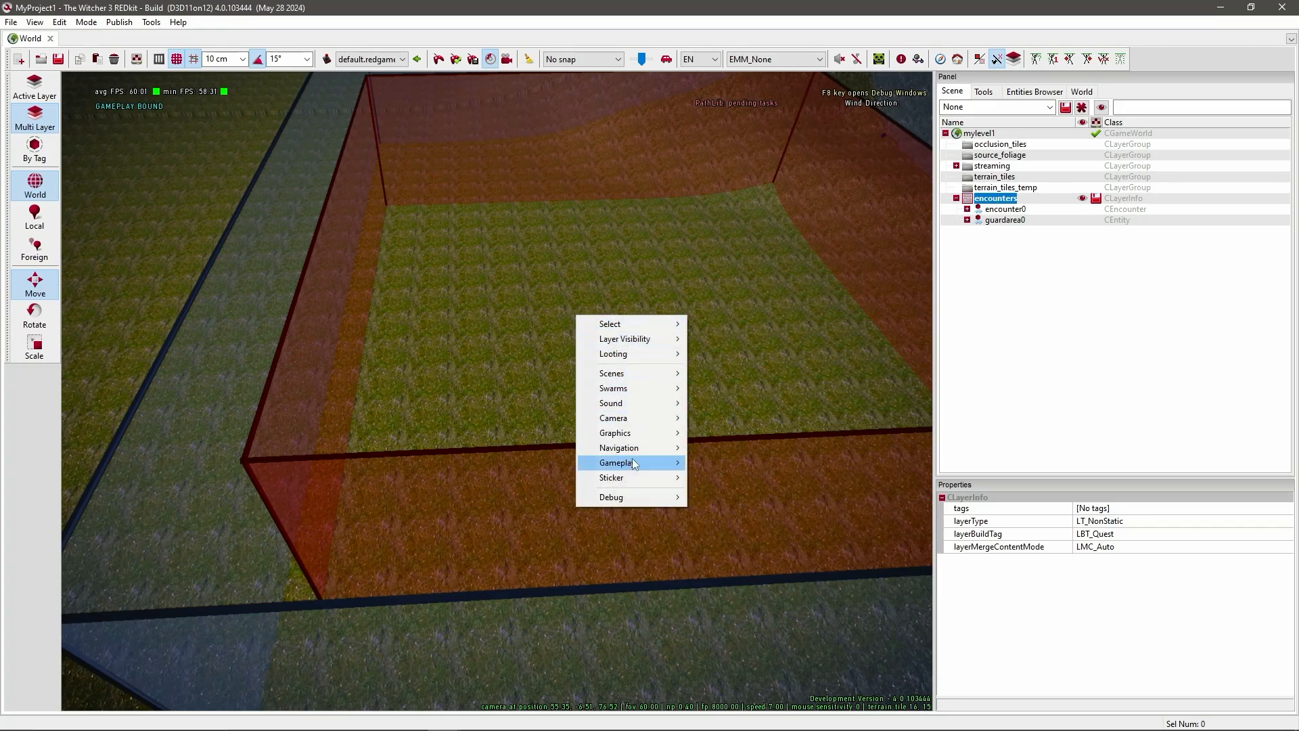
mouse_move(635, 461)
mouse_move(755, 452)
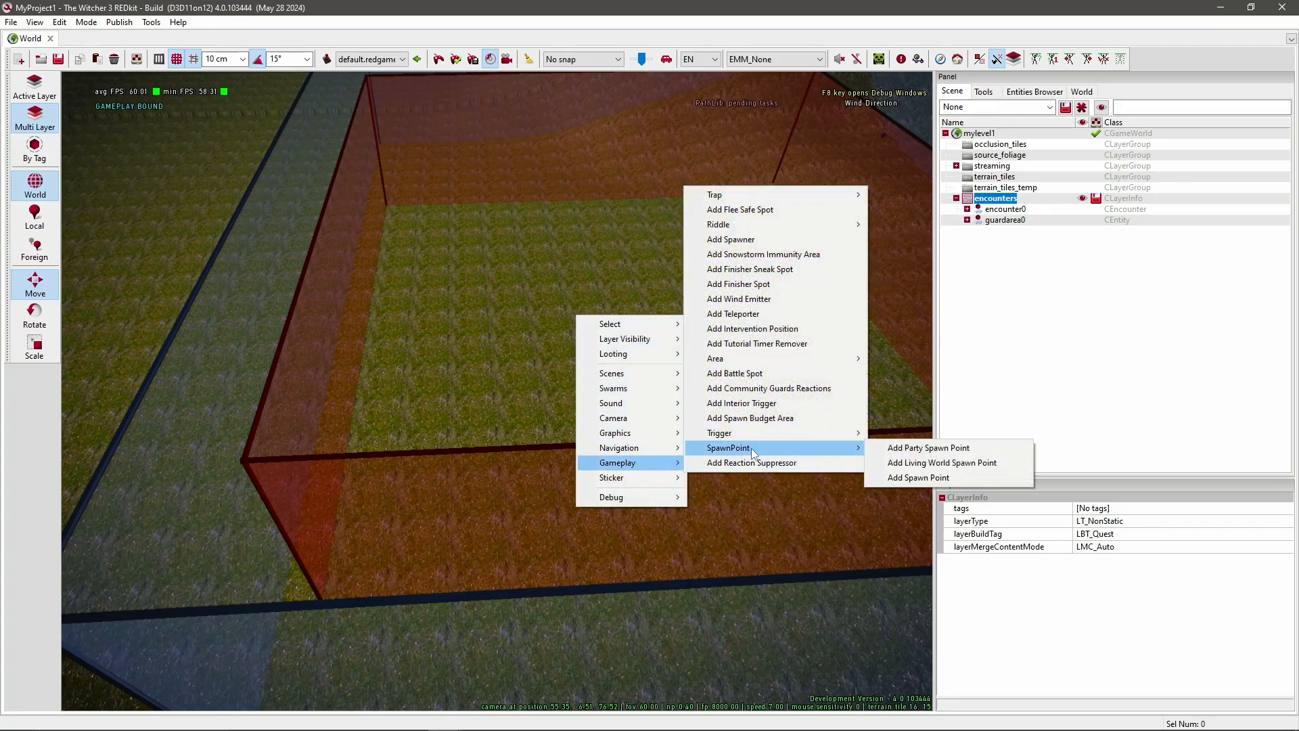
click(929, 478)
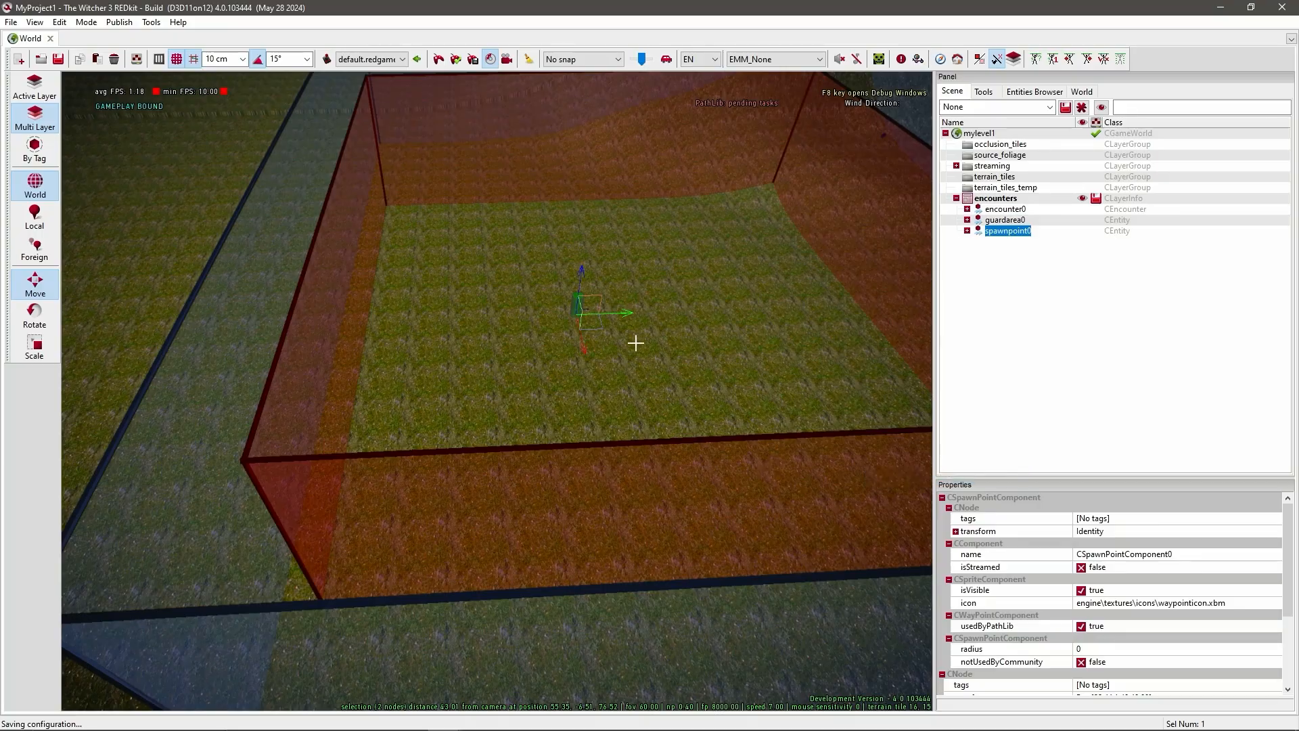
key(w)
right_drag(633, 352, 562, 386)
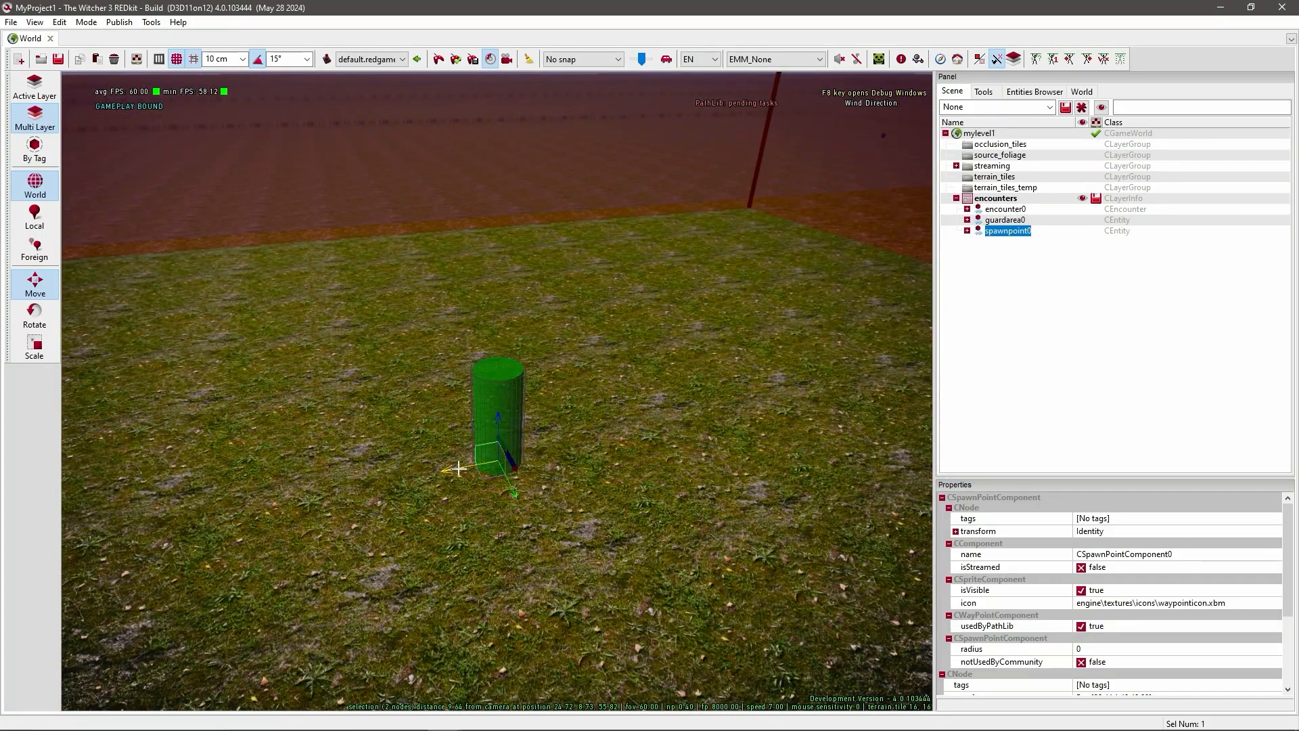
drag(458, 465, 381, 476)
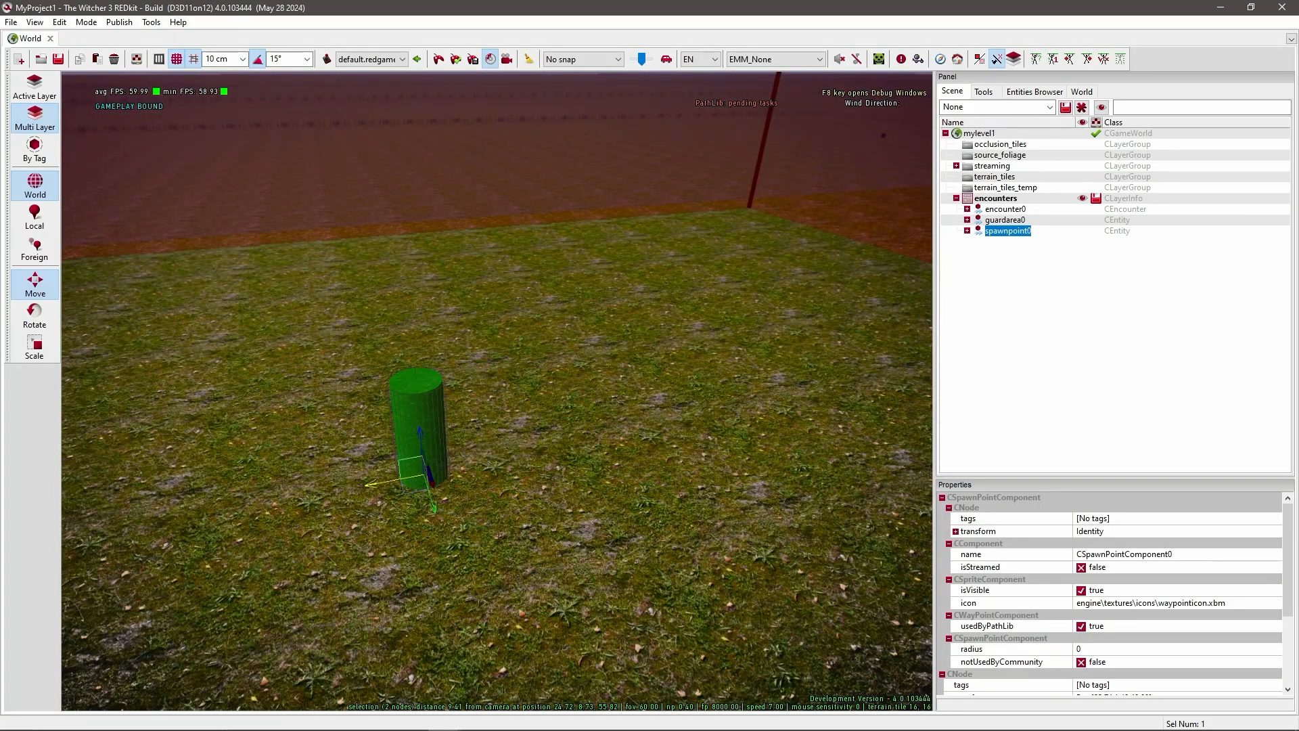
Give the spawn point the tag ghoul_sp on both its component and its entity
click(1115, 519)
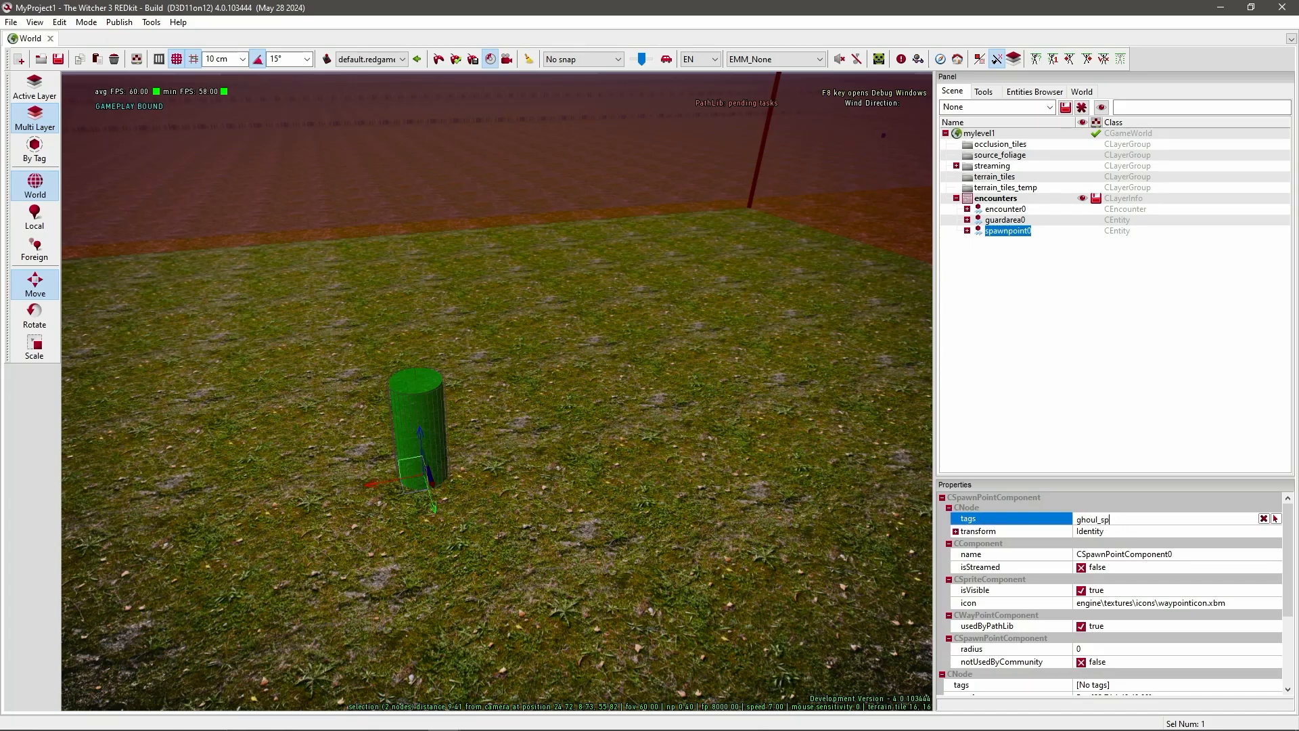
click(1157, 535)
click(1137, 518)
double_click(1137, 519)
key(ctrl+c)
click(1128, 684)
key(ctrl+v)
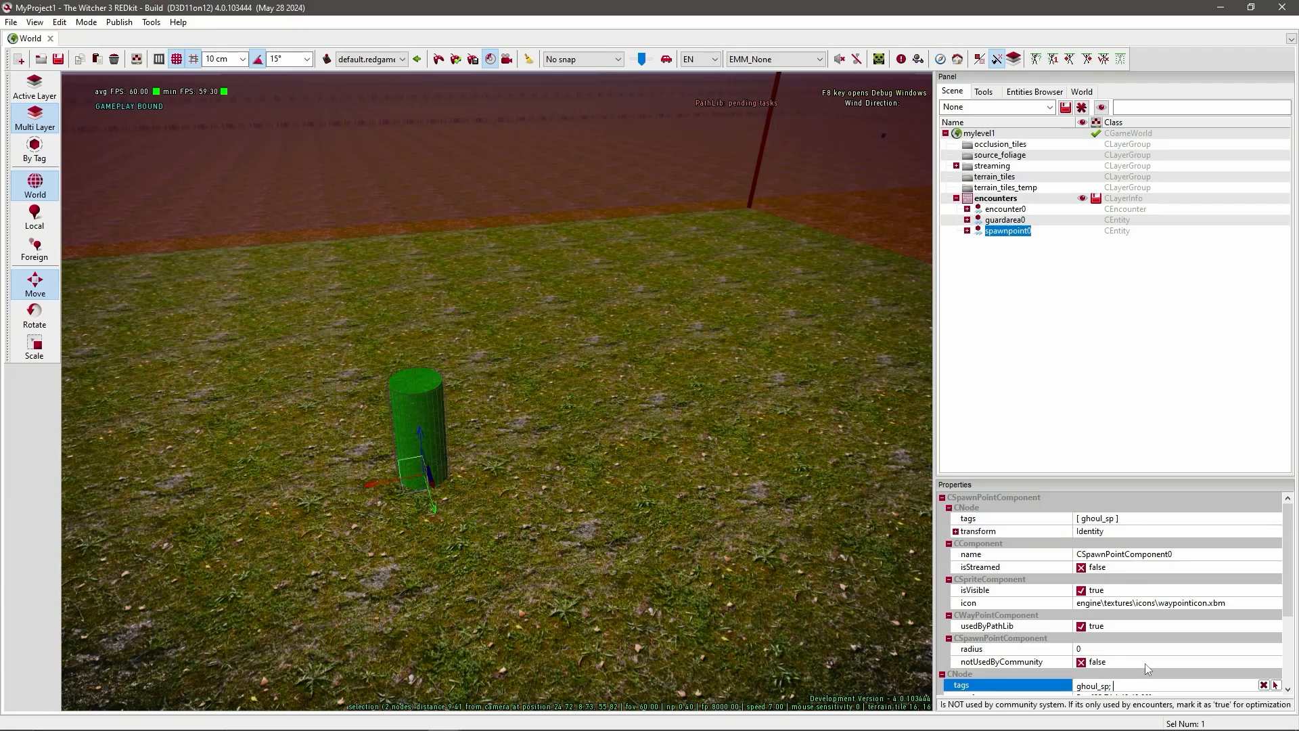
click(1146, 665)
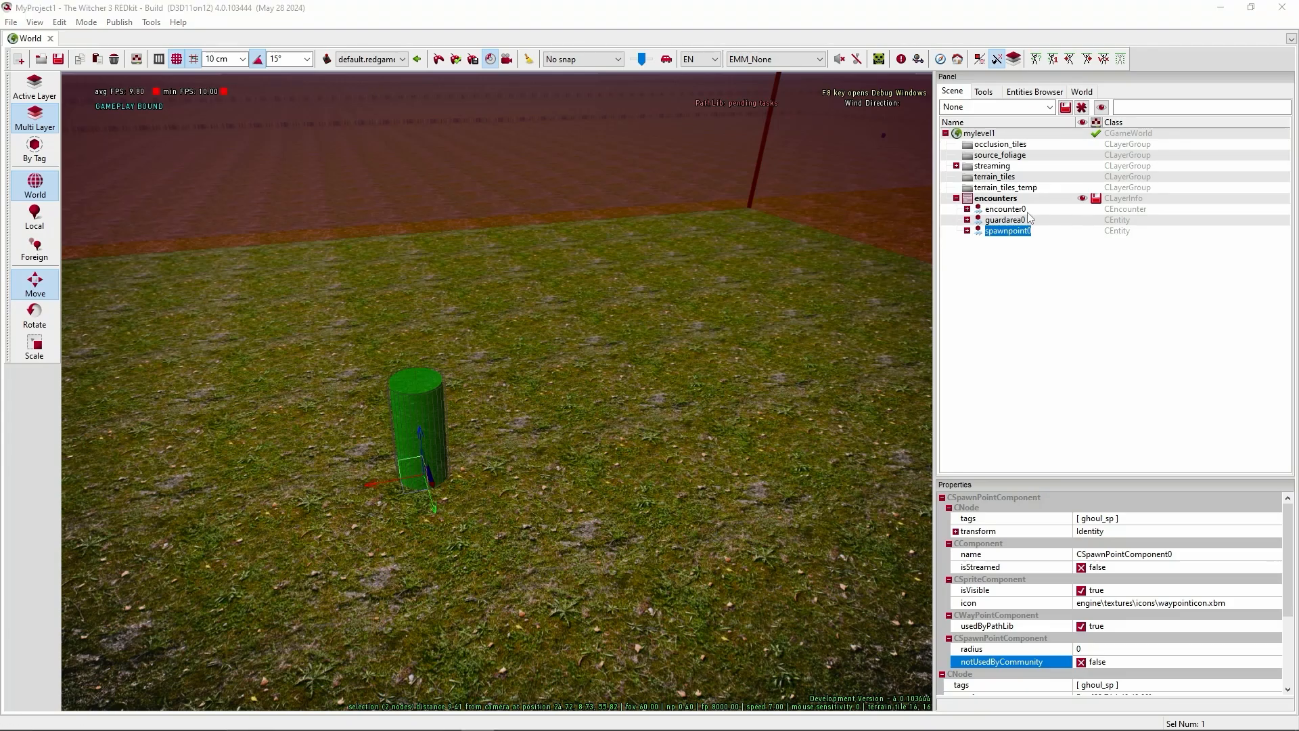
Save the encounters layer and open the spawn tree of encounter0 for editing
click(997, 209)
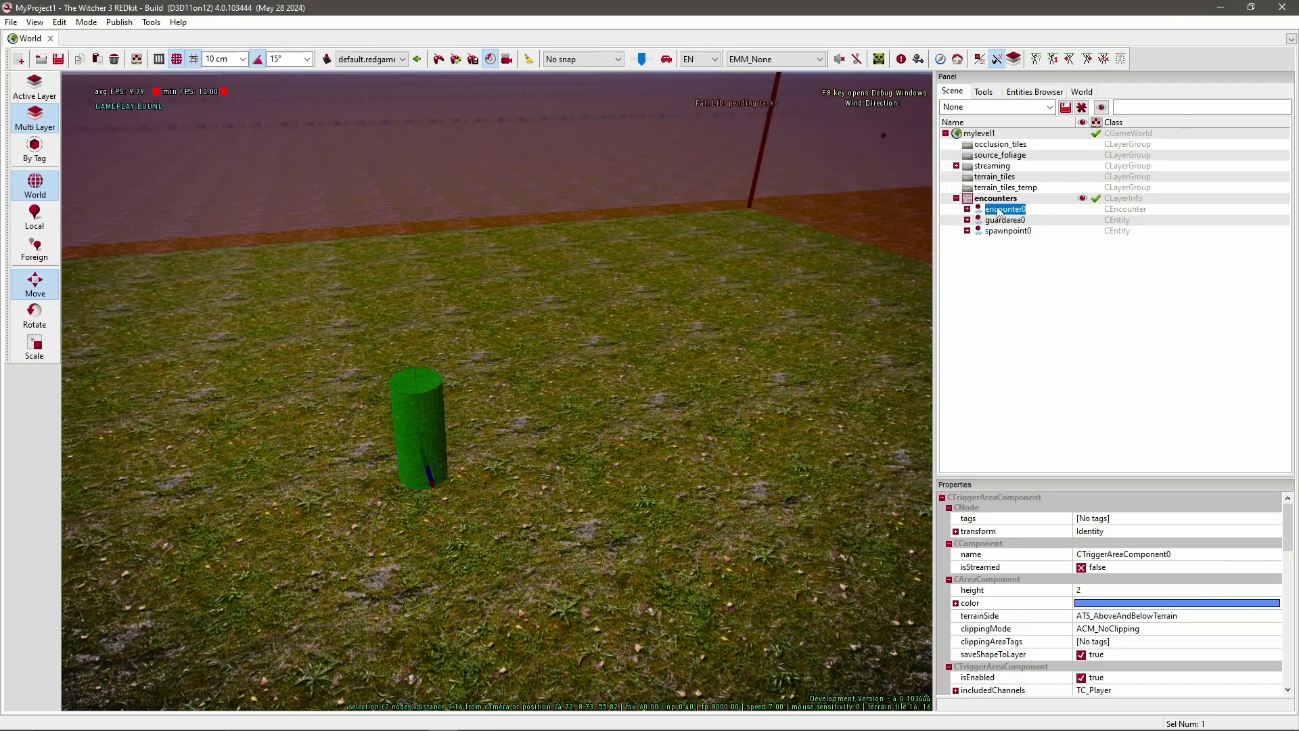
right_click(995, 210)
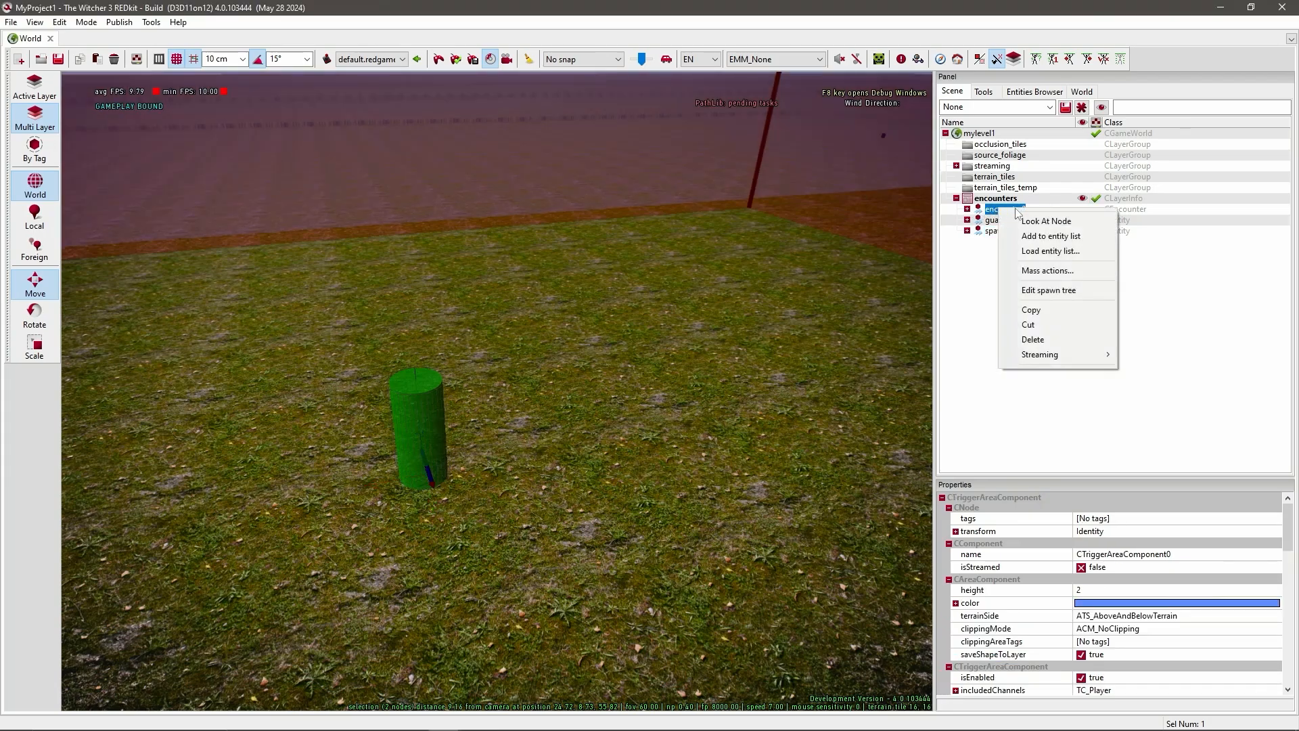
click(1048, 290)
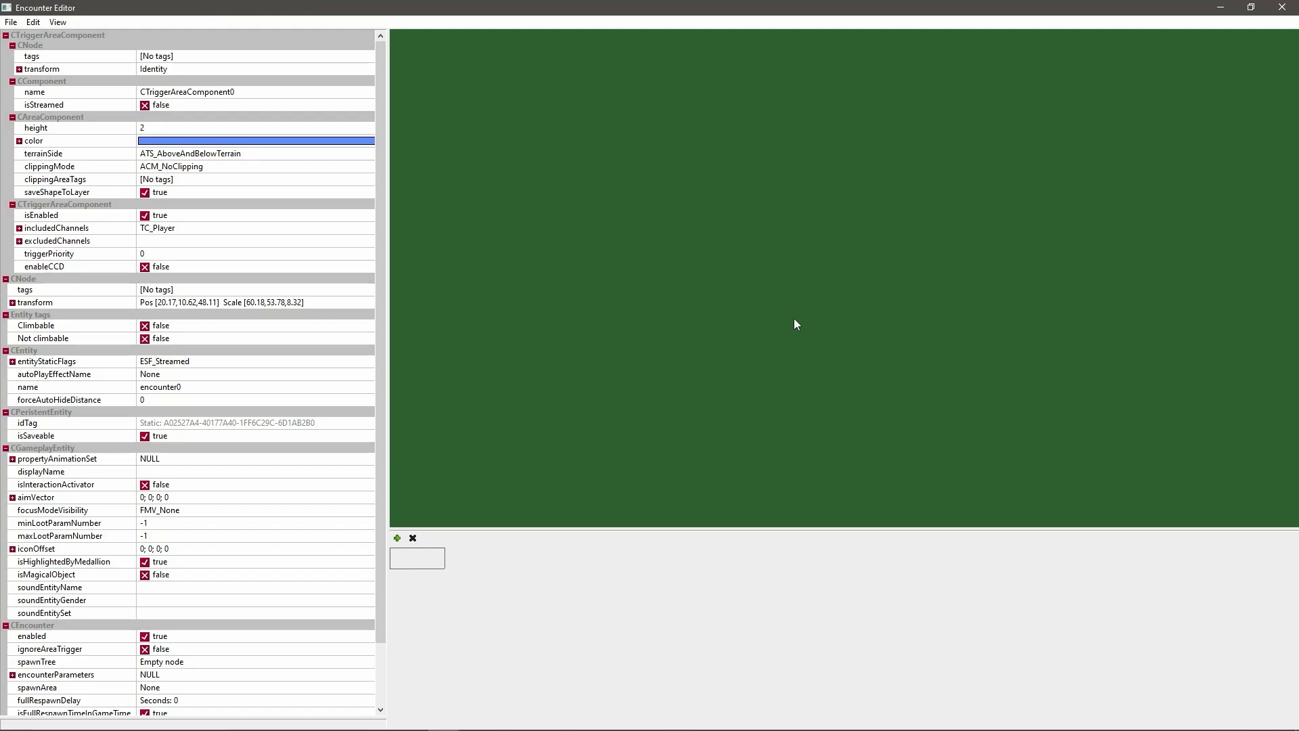
Add a SelectPhase node to the empty spawn tree and show its default phase beneath it
right_click(792, 135)
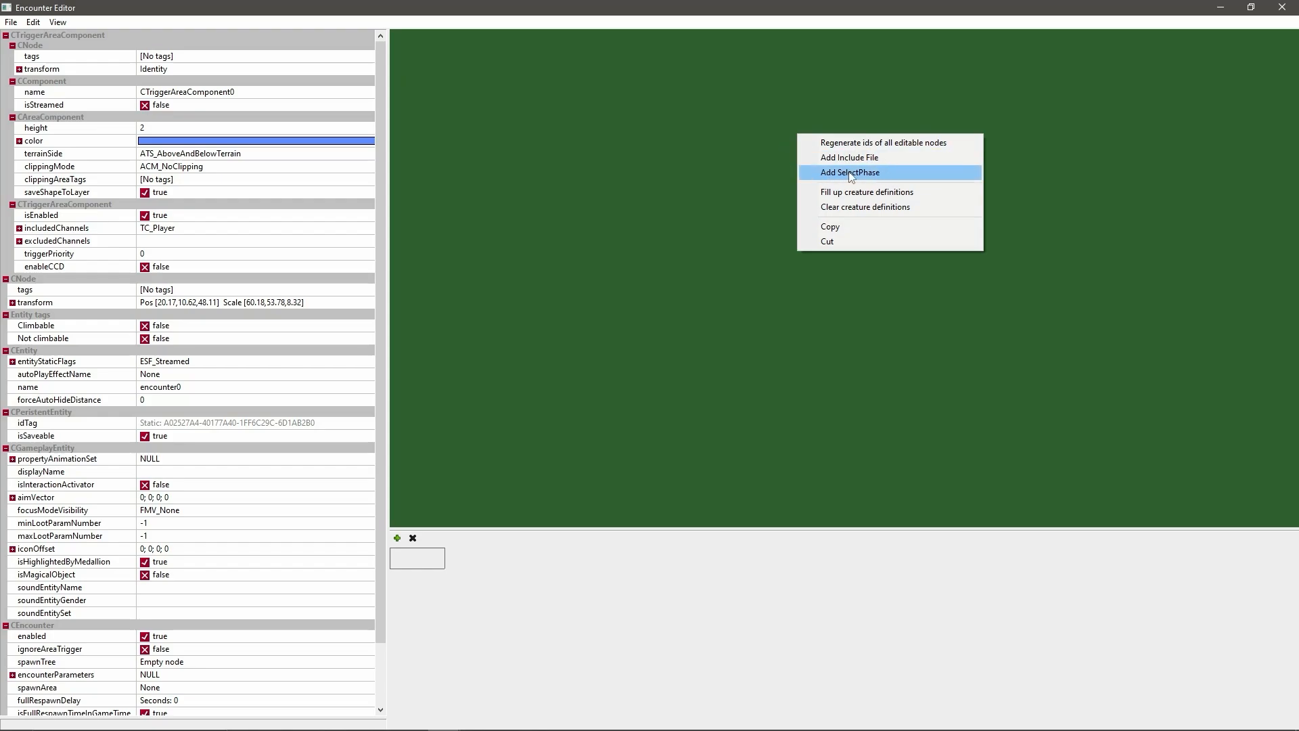
click(882, 173)
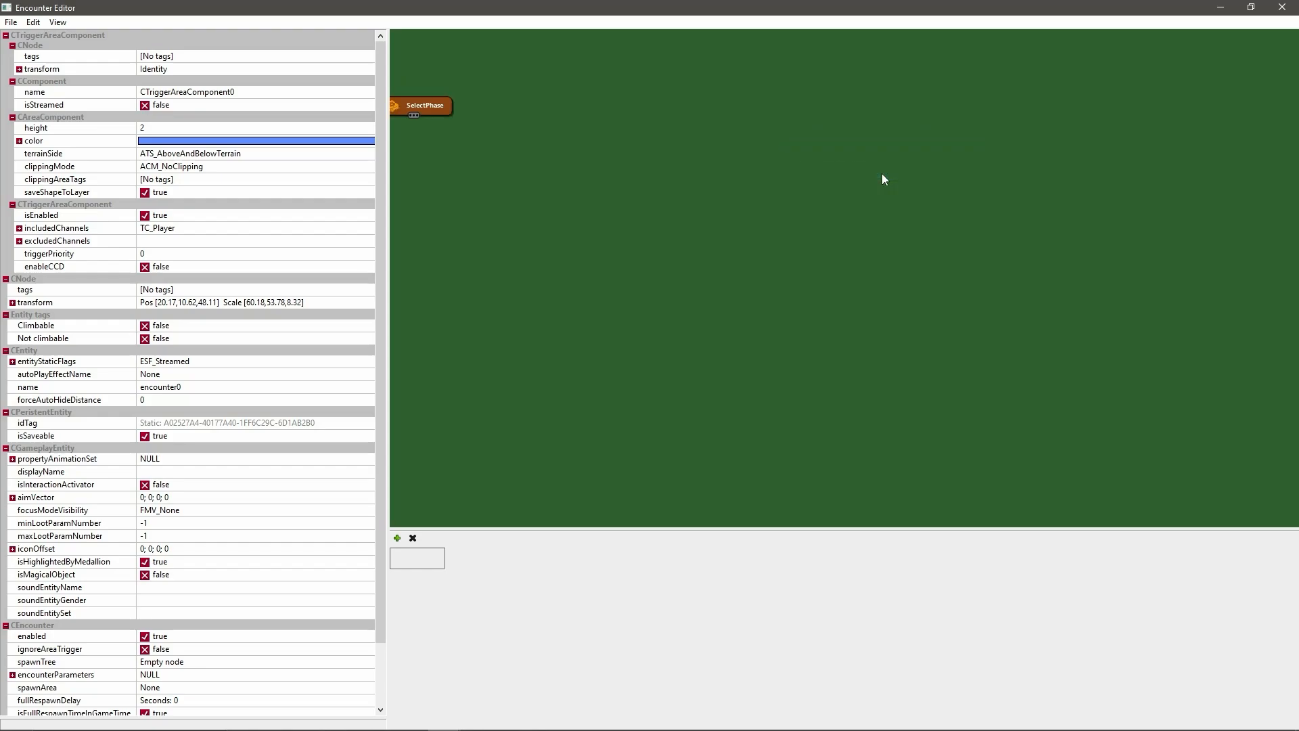
scroll(665, 172, up, 5)
right_drag(620, 148, 603, 115)
click(746, 203)
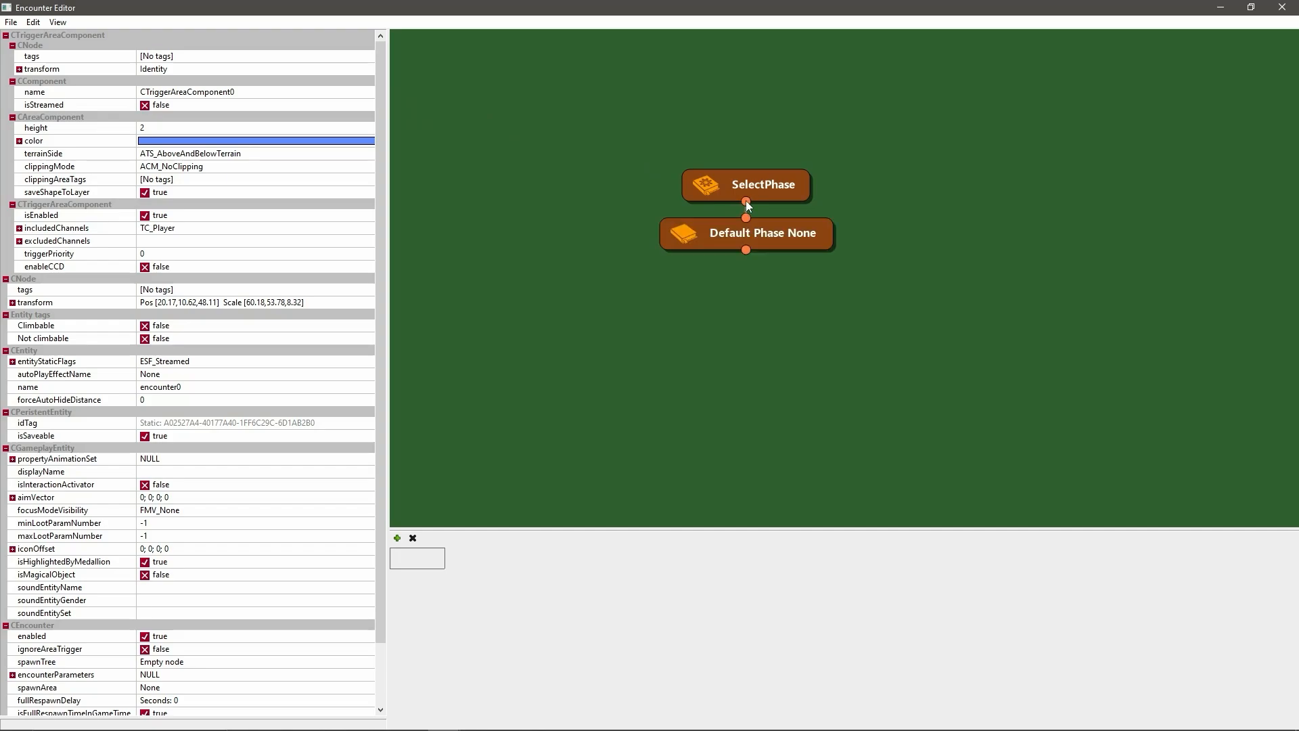
Add a TopInitializersList node under the default phase and show it in the tree
right_click(772, 233)
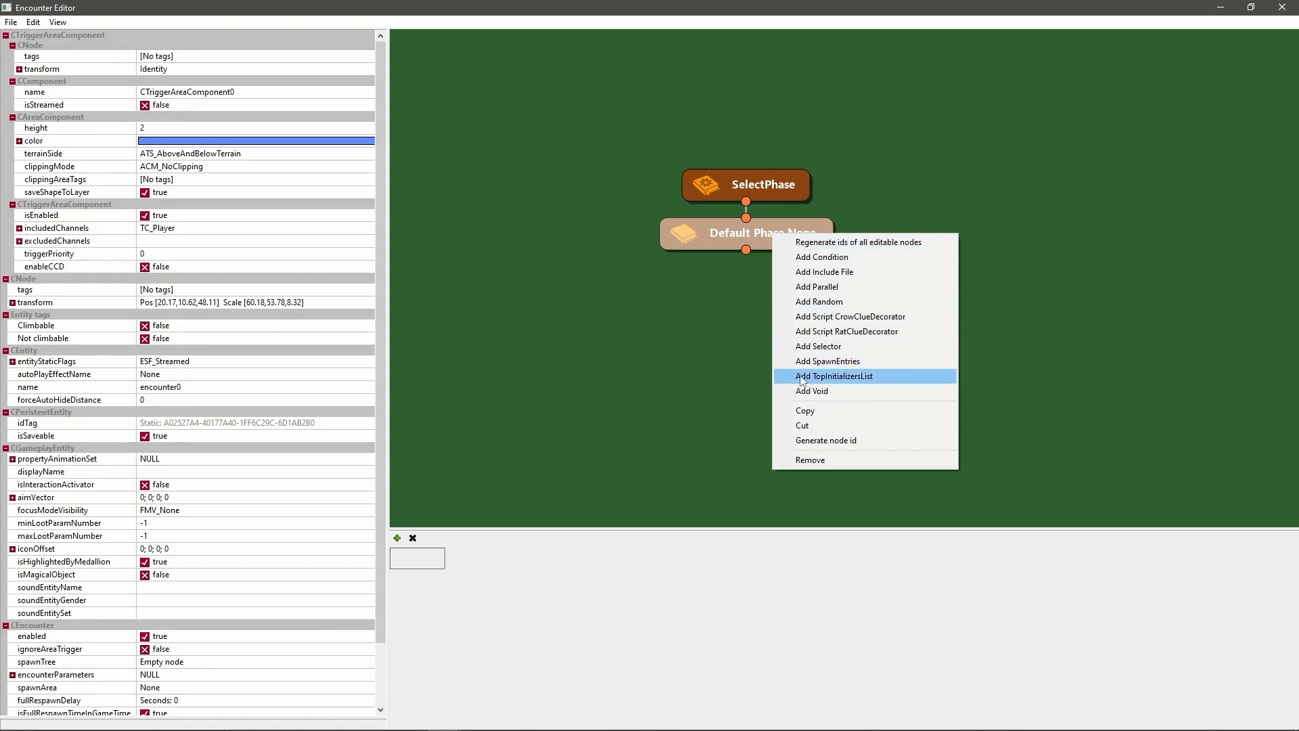
click(855, 379)
click(743, 250)
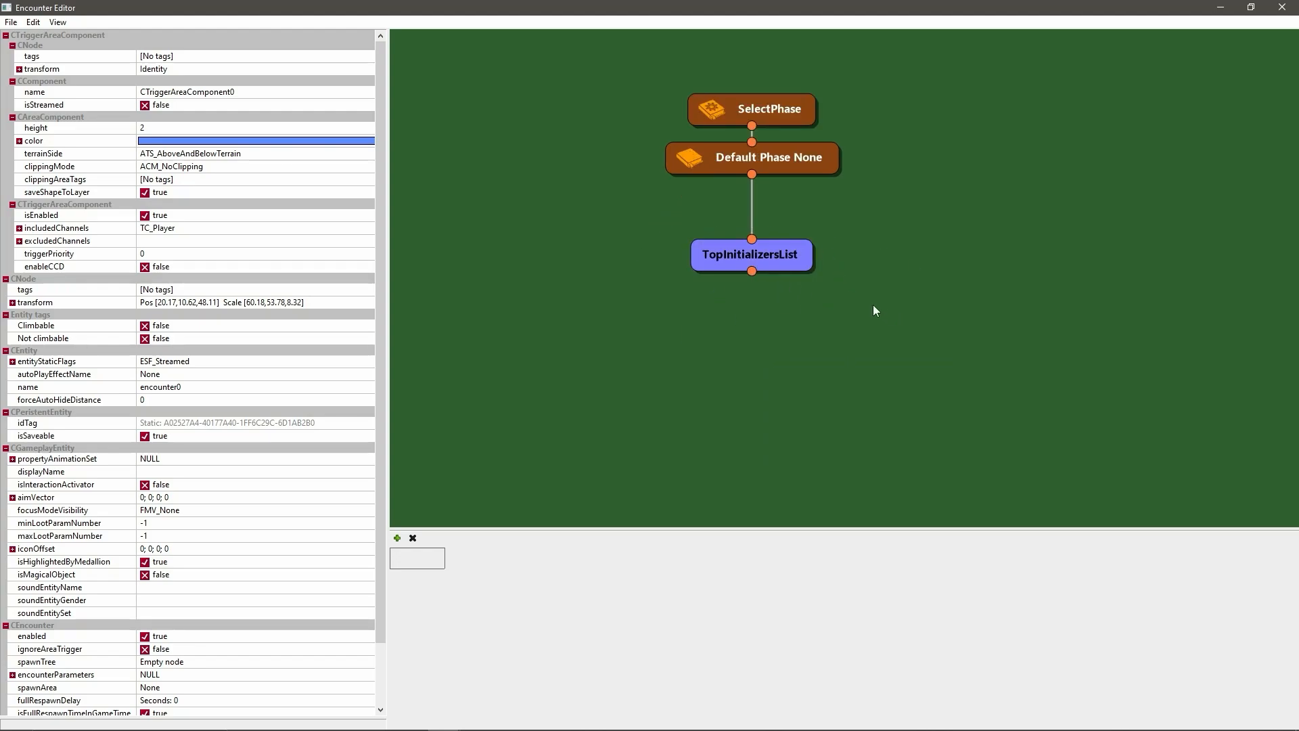
Add a Guard Area by tag initializer under TopInitializersList and shift its node away from the centre of the tree
right_click(729, 256)
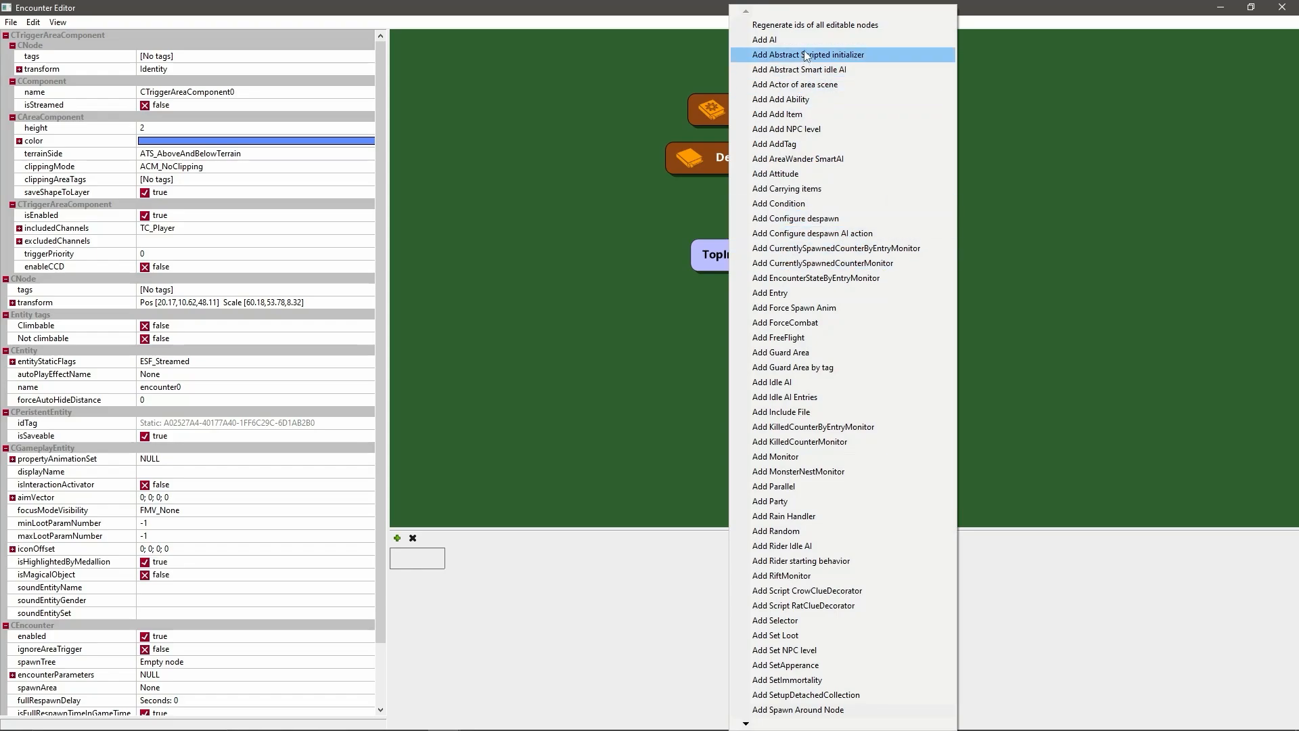
click(781, 368)
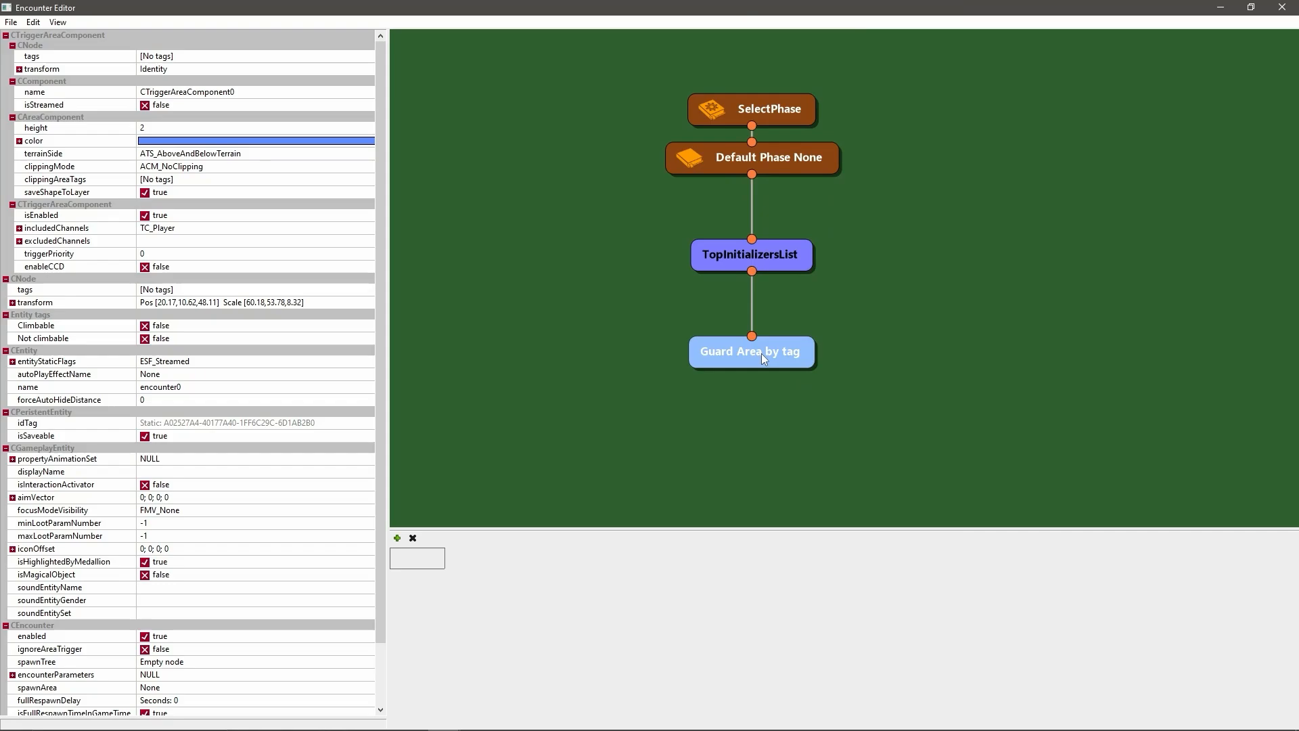
drag(761, 354, 939, 350)
click(761, 320)
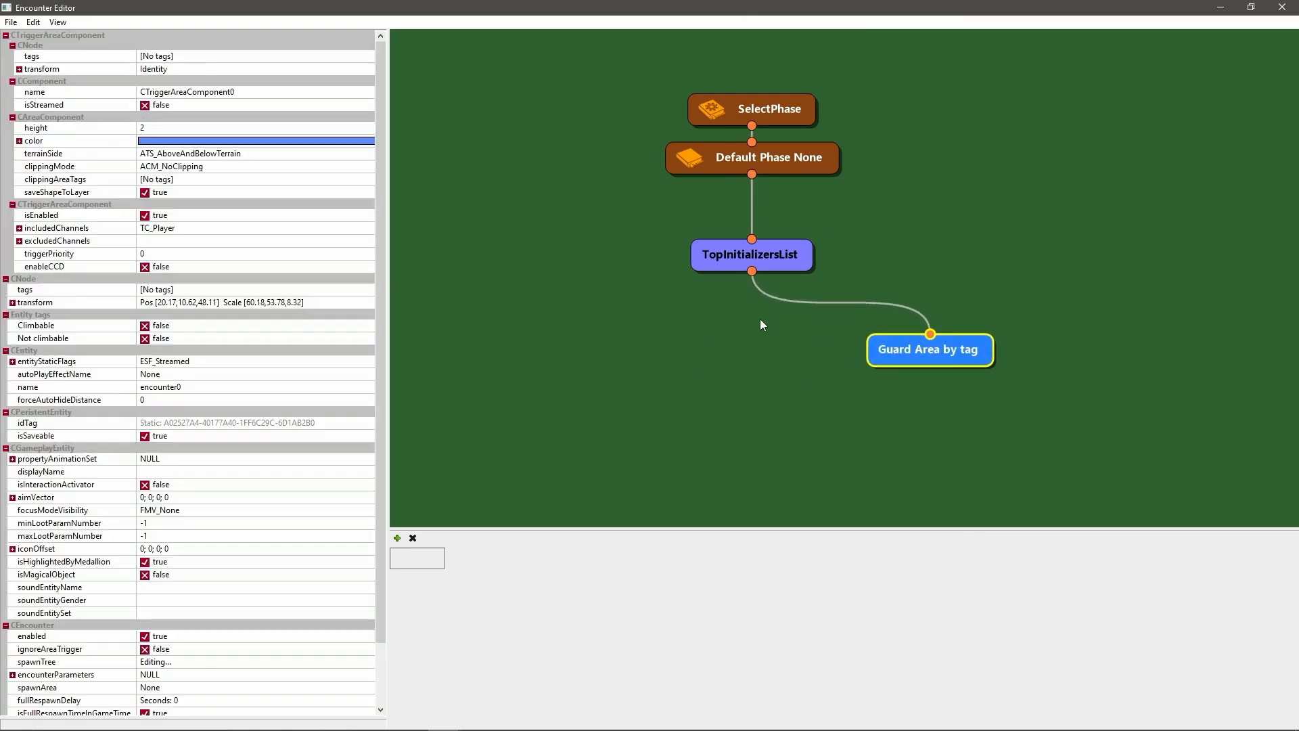
Add a Spawner waypoints initializer under TopInitializersList and place its node on the opposite side from the guard area node
right_click(717, 254)
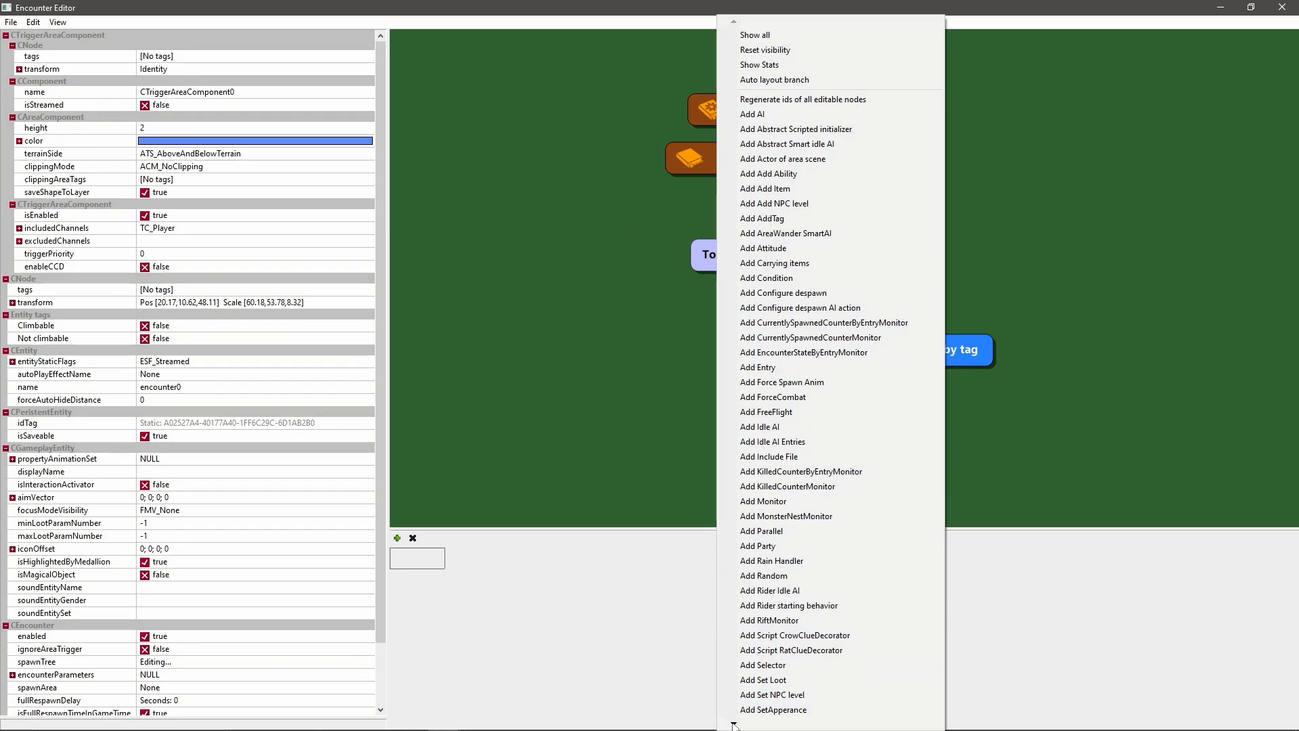
mouse_move(735, 725)
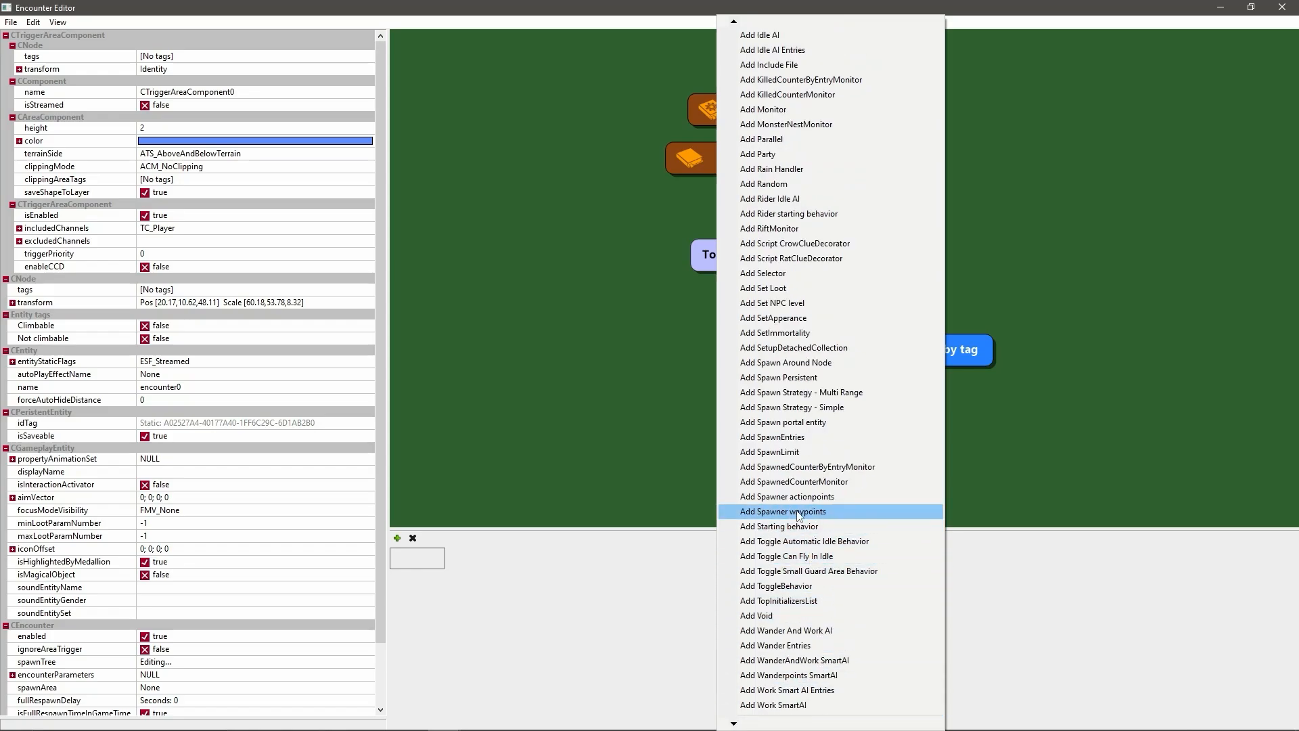
drag(1069, 352, 453, 344)
Add a Spawn Strategy - Simple initializer under TopInitializersList and space it out from the Guard Area by tag node
click(773, 266)
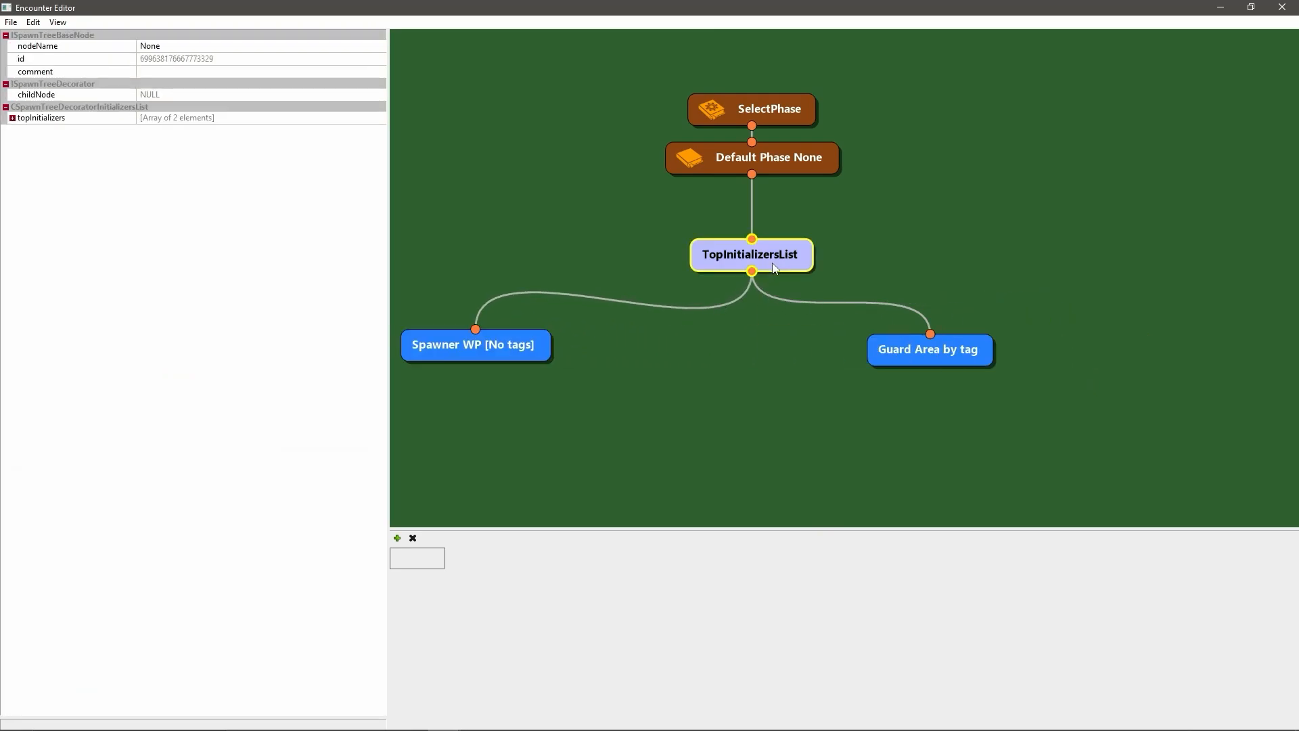
right_click(774, 267)
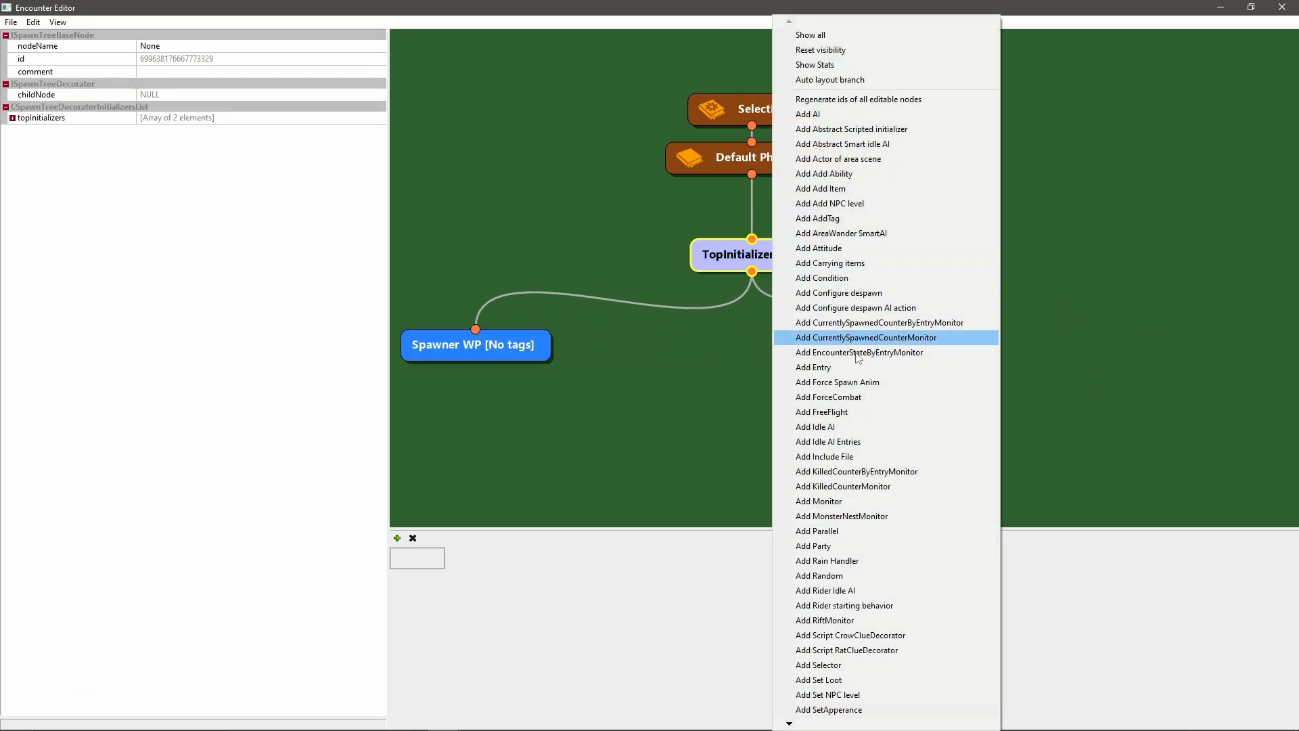
mouse_move(790, 725)
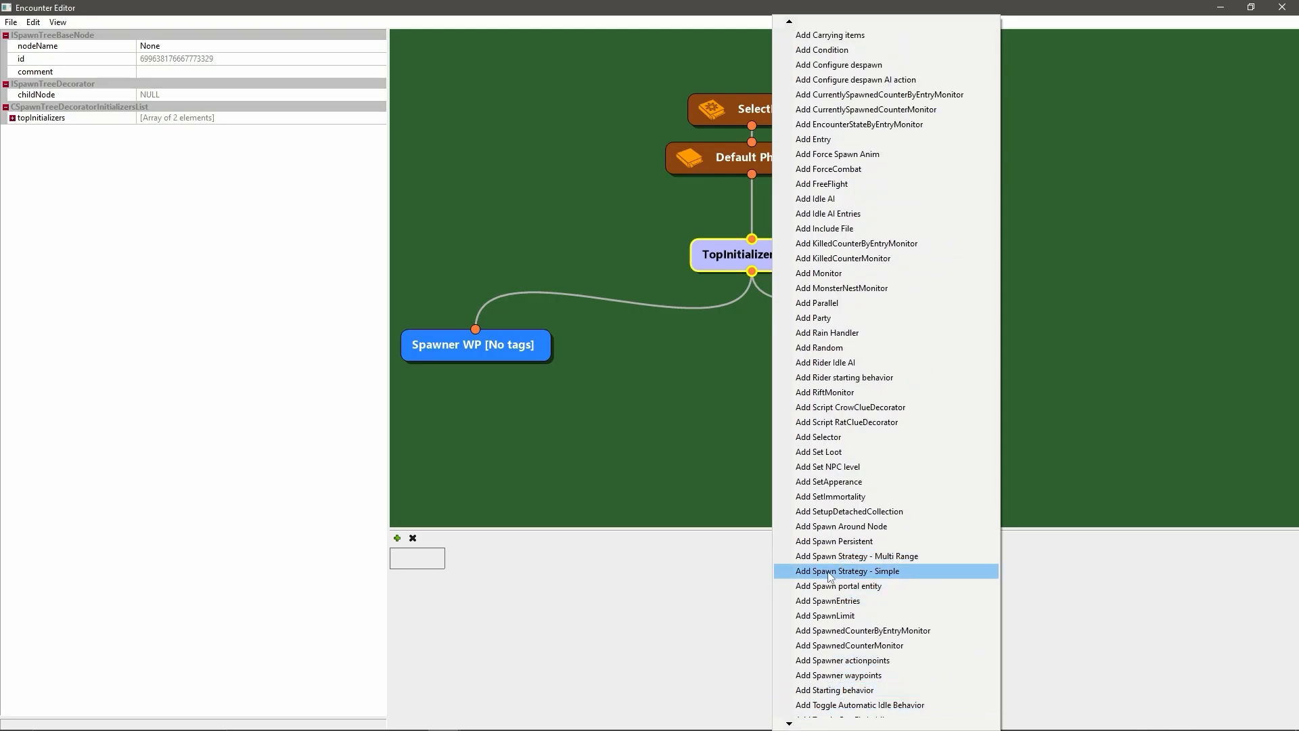
click(870, 571)
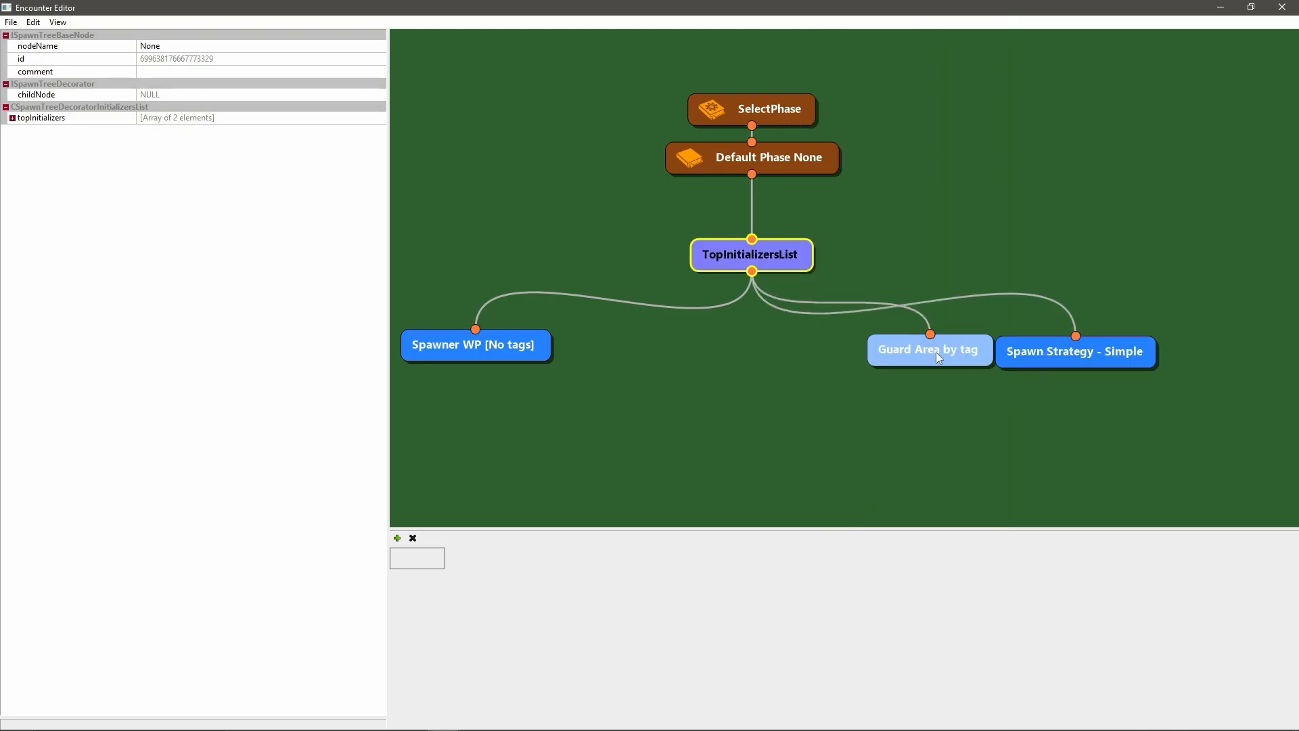
drag(936, 352, 732, 350)
click(1061, 363)
drag(1061, 363, 1116, 361)
drag(765, 347, 945, 351)
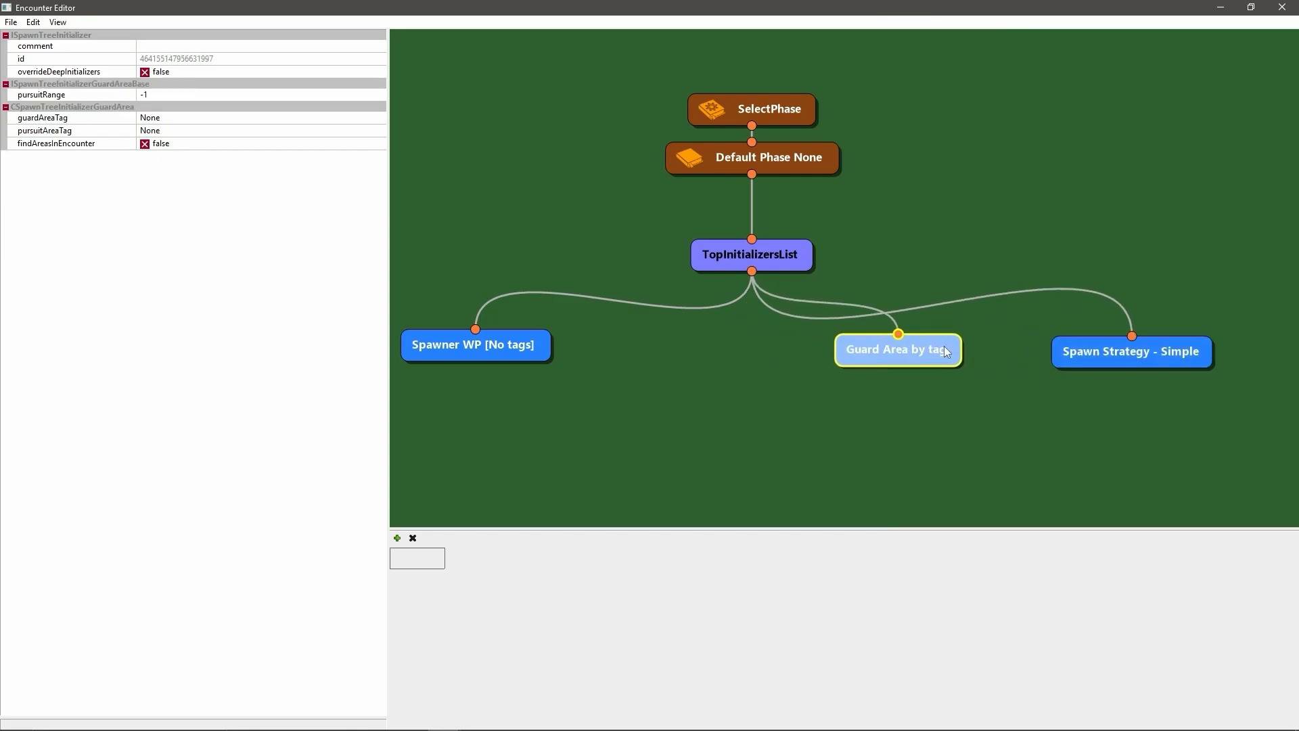
click(872, 395)
Add a SpawnEntries node under TopInitializersList and place it centrally below the initializer nodes
right_click(771, 255)
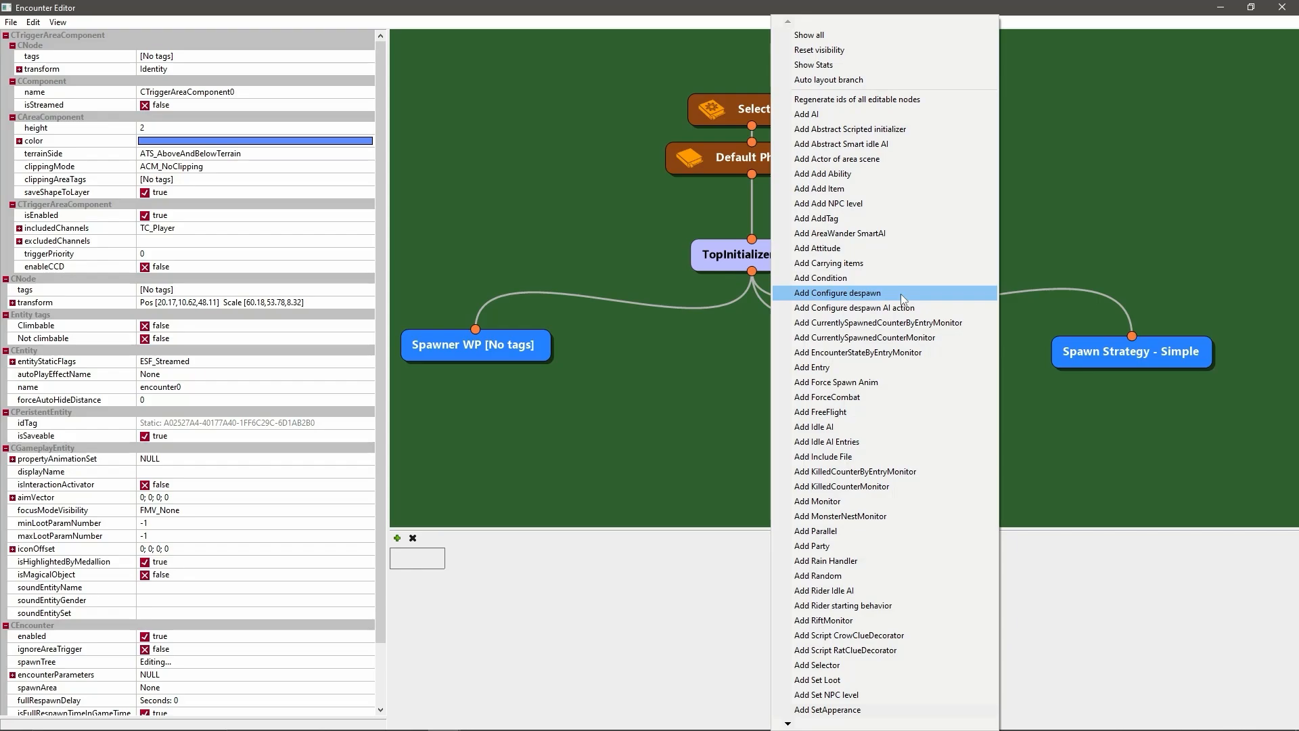
mouse_move(787, 723)
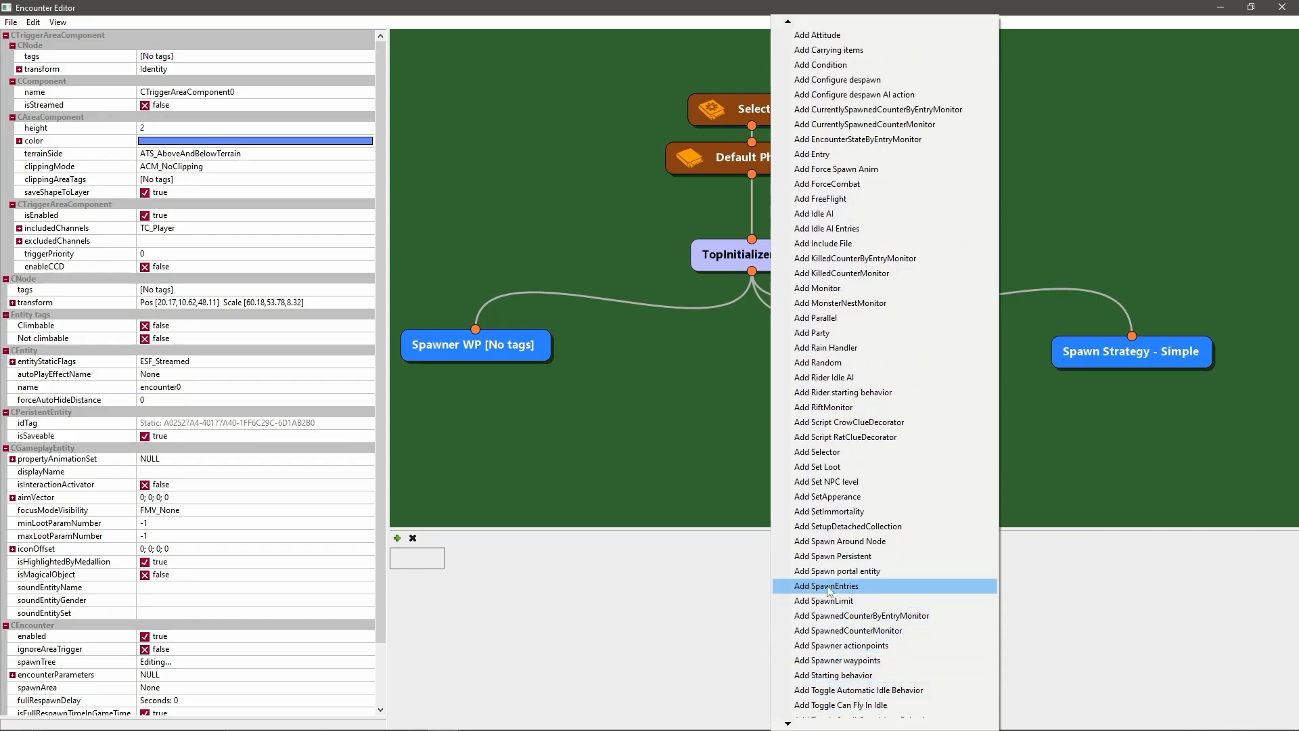
click(866, 586)
drag(1285, 353, 730, 452)
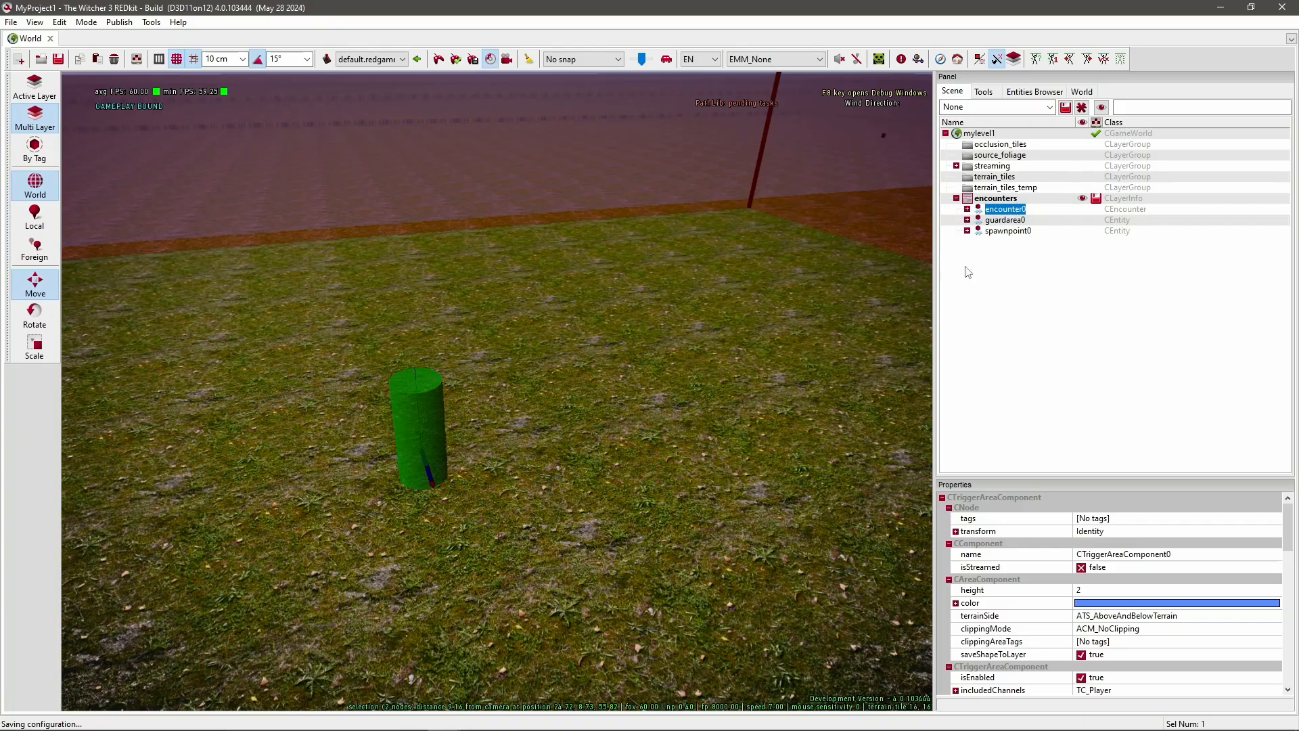
Copy the ghoul_guard tag from the area component of guardarea0 in the world scene
click(1017, 221)
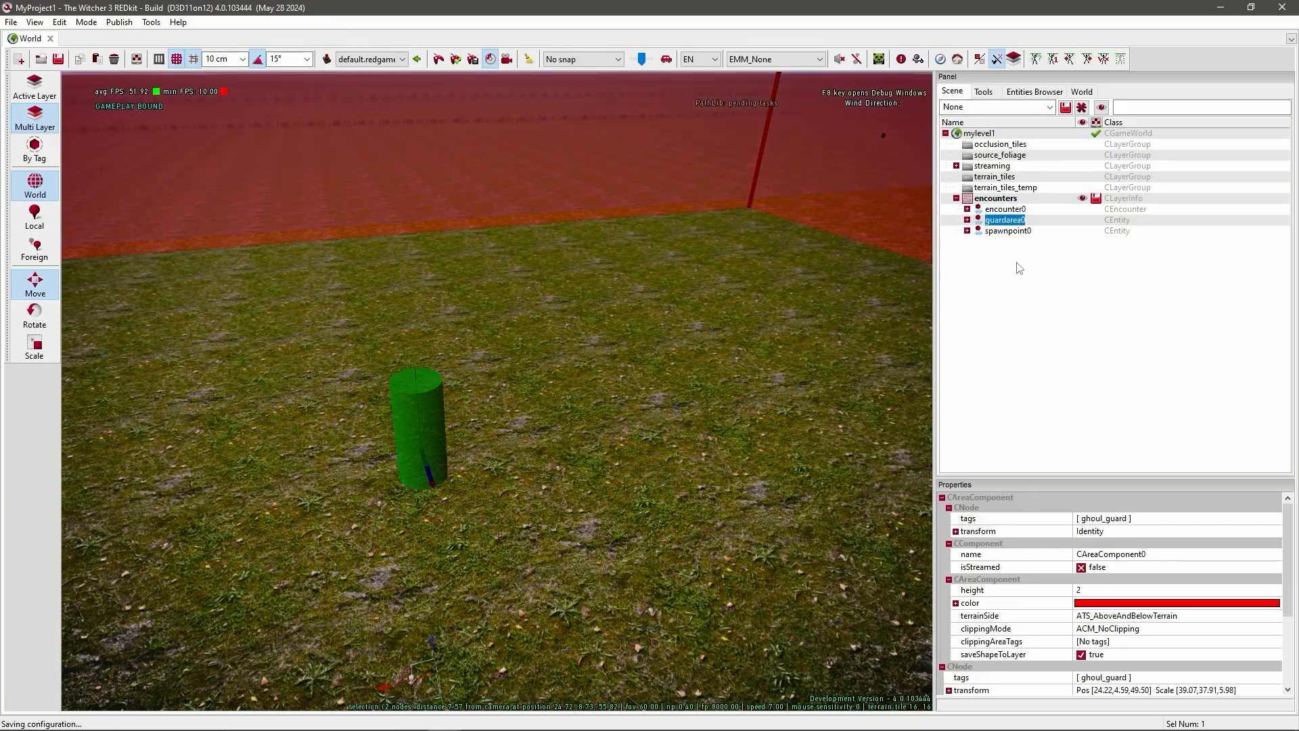
click(1008, 231)
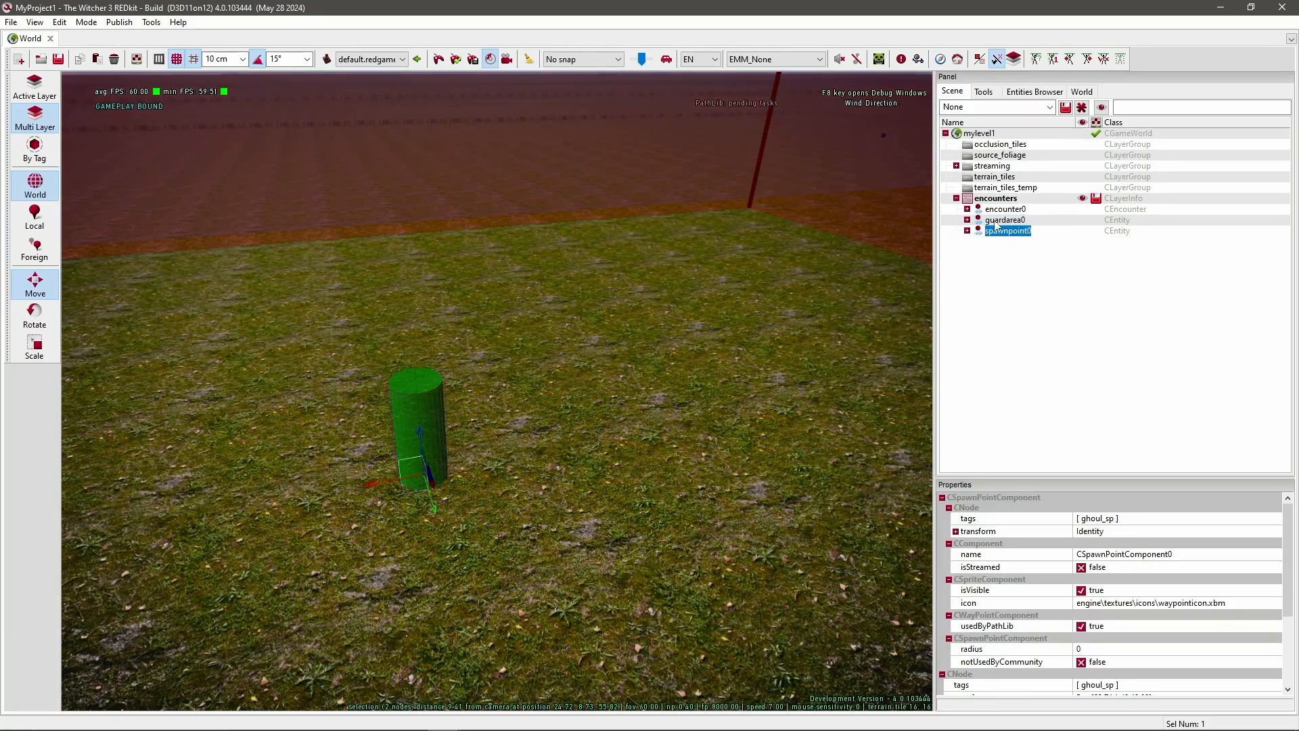
click(1005, 219)
click(1114, 518)
double_click(1114, 518)
key(ctrl+c)
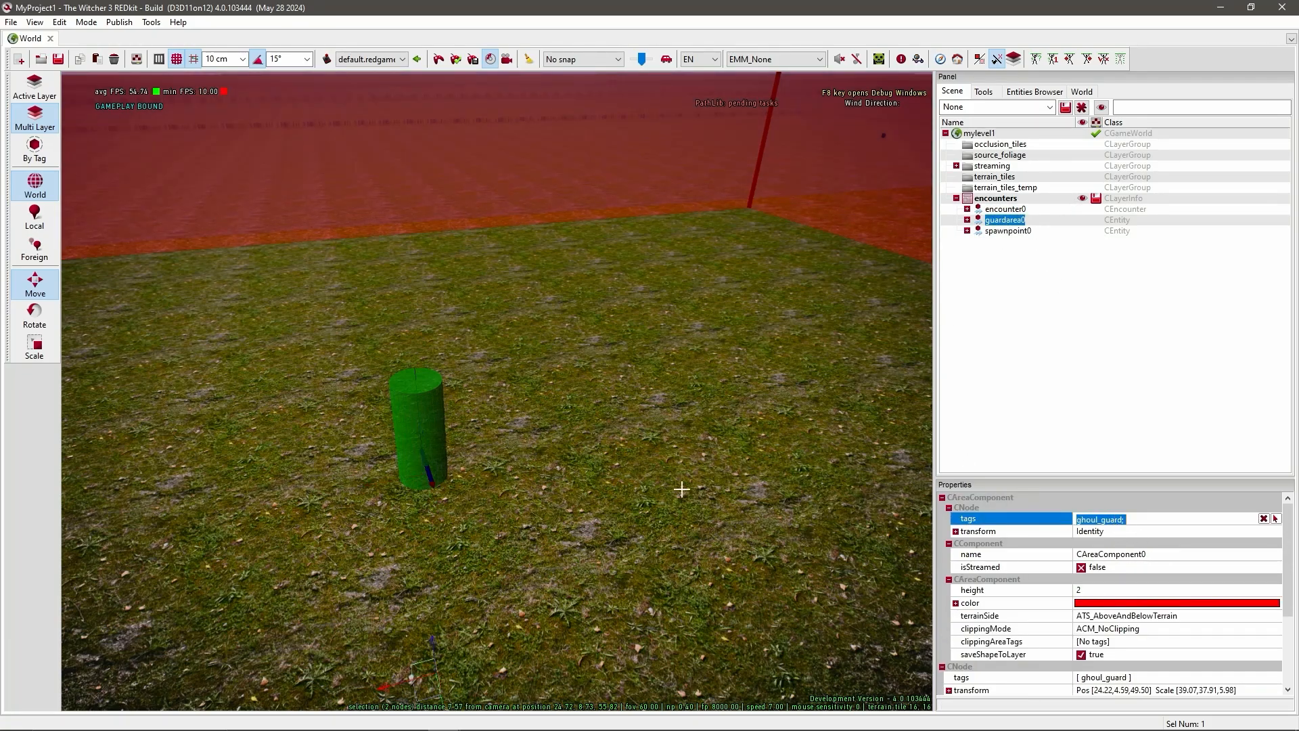
Back in the Encounter Editor, set guardAreaTag and pursuitAreaTag of the Guard Area by tag node to the copied ghoul_guard tag
mouse_move(445, 717)
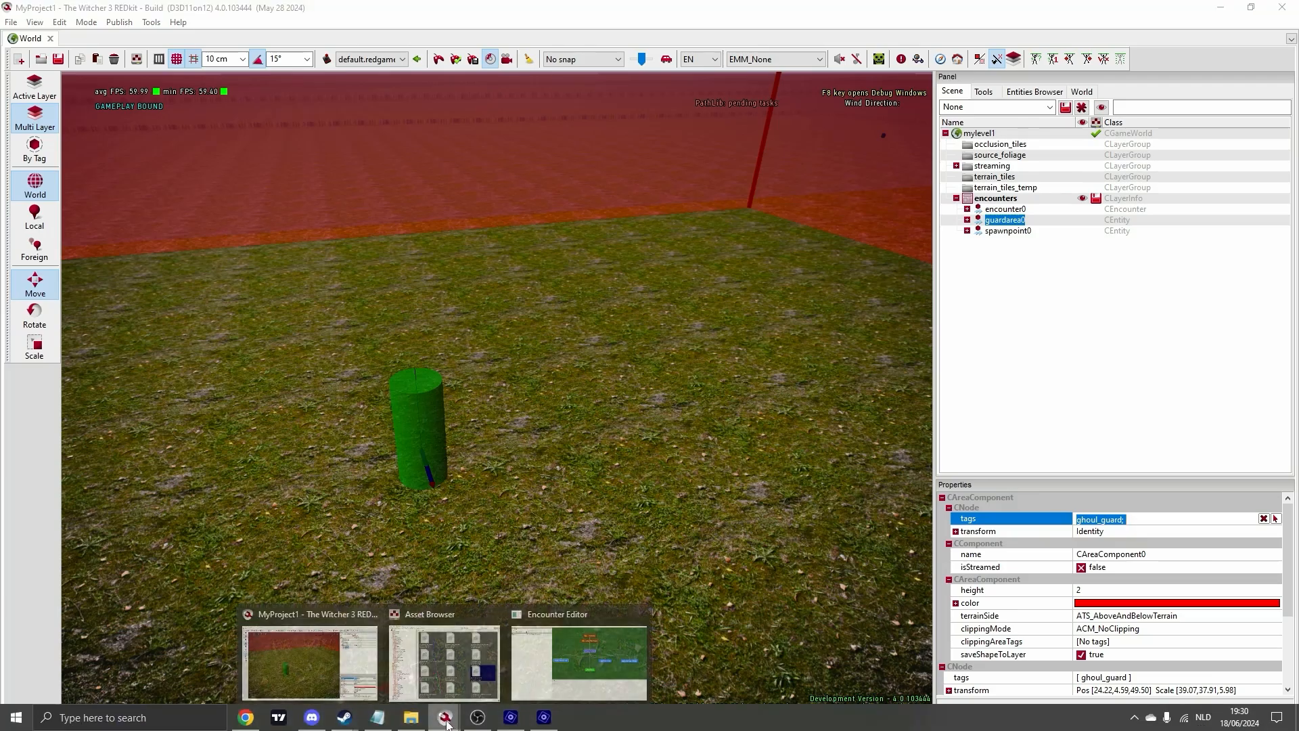
click(614, 649)
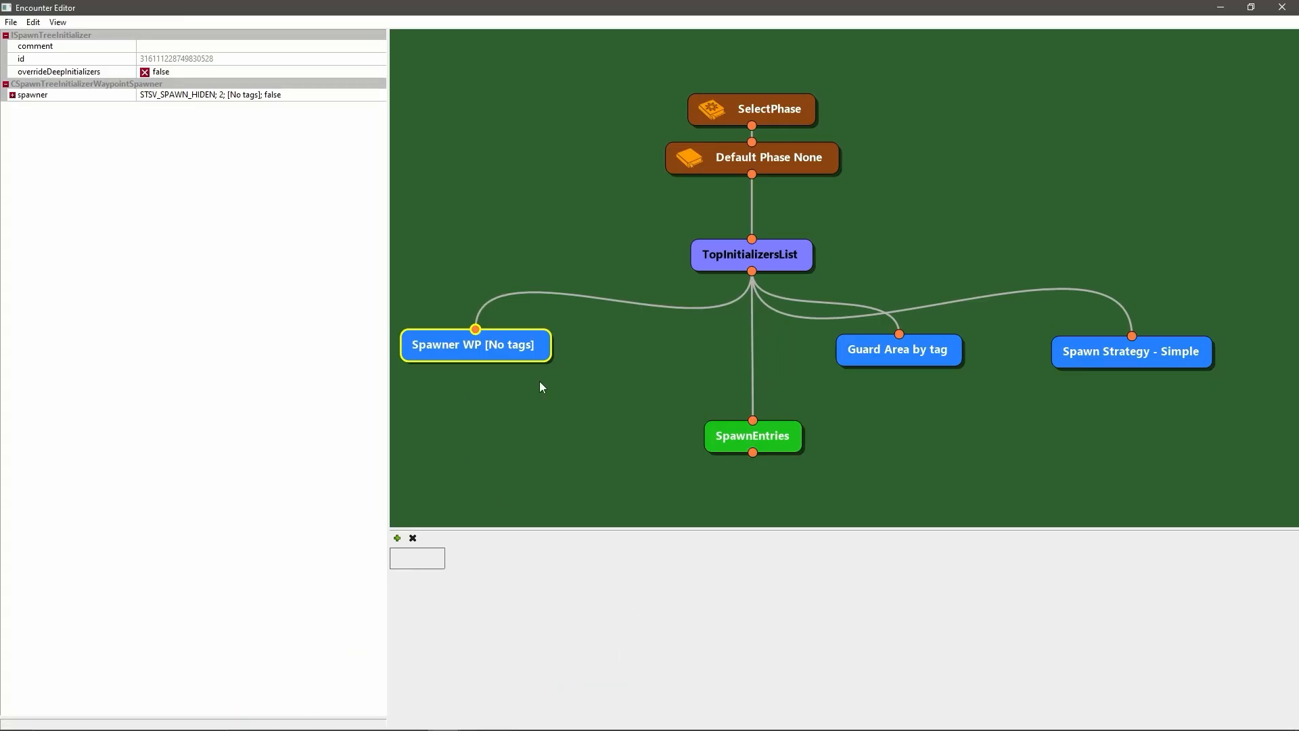
click(859, 355)
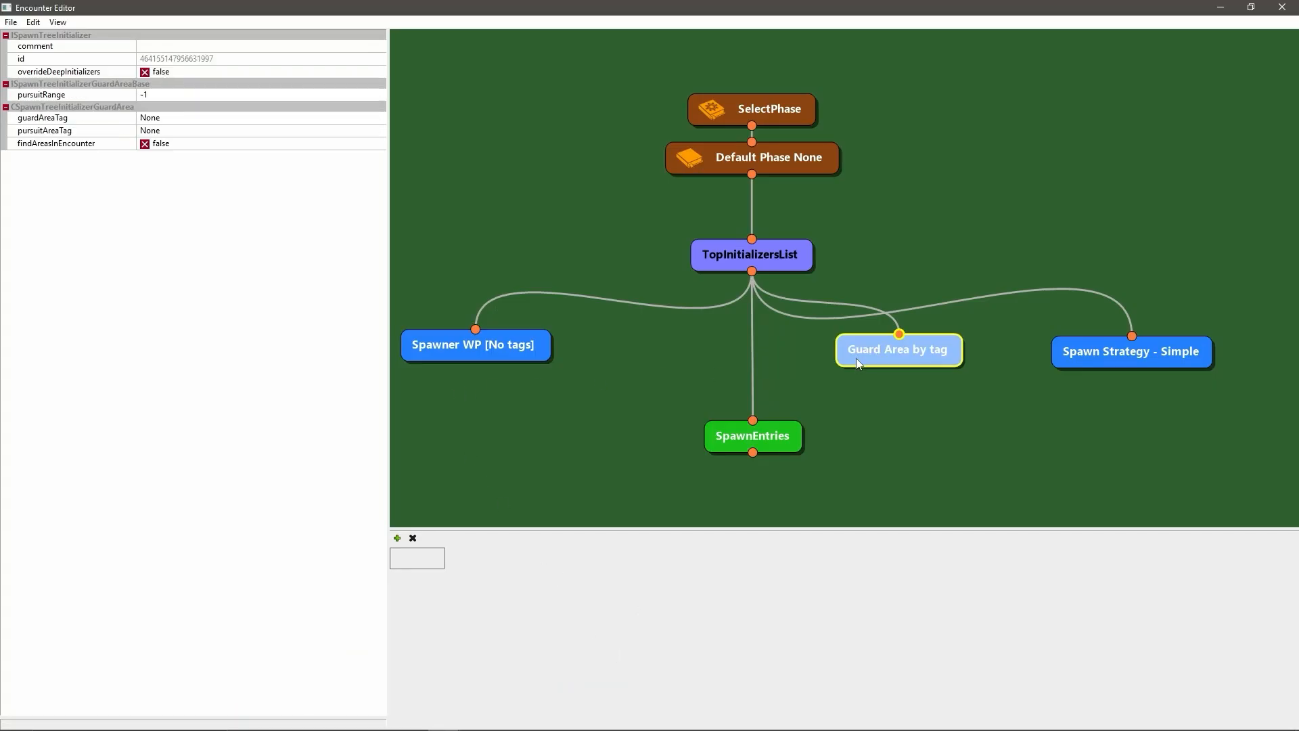
click(56, 122)
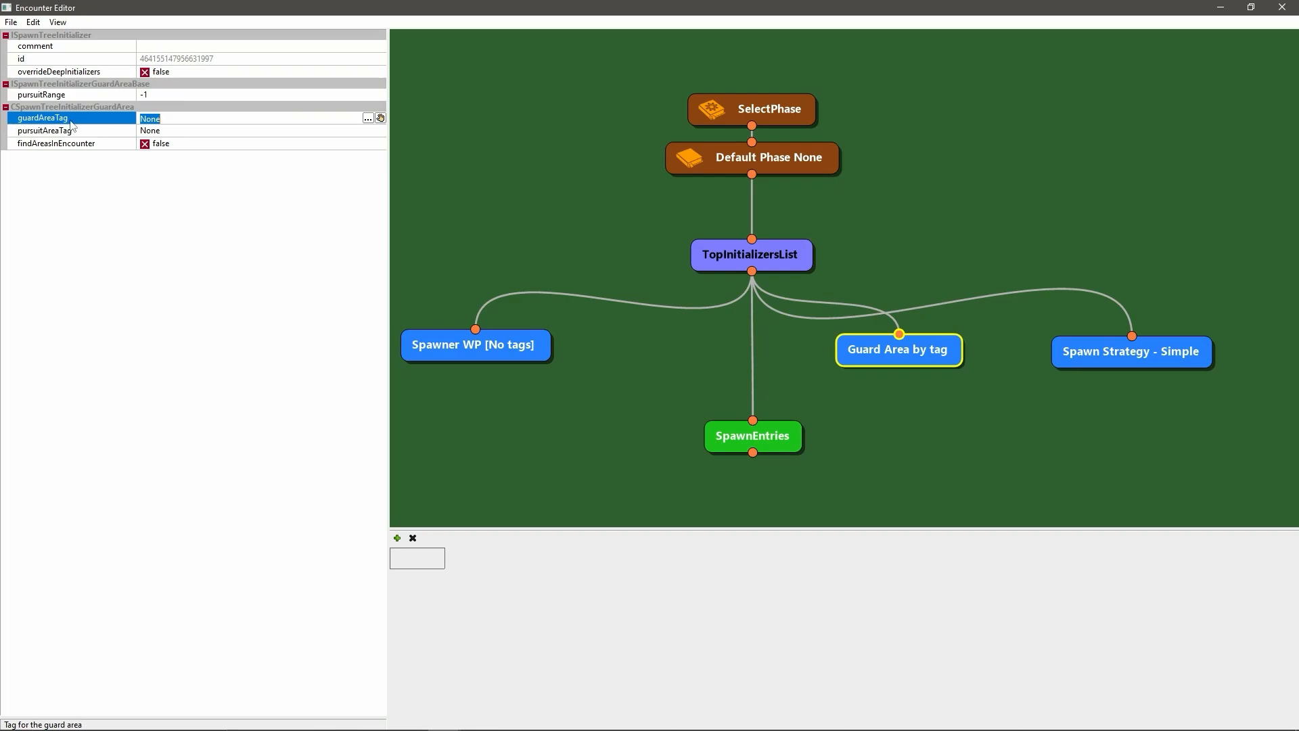
click(40, 132)
click(169, 120)
key(ctrl+v)
click(173, 132)
key(ctrl+v)
click(211, 143)
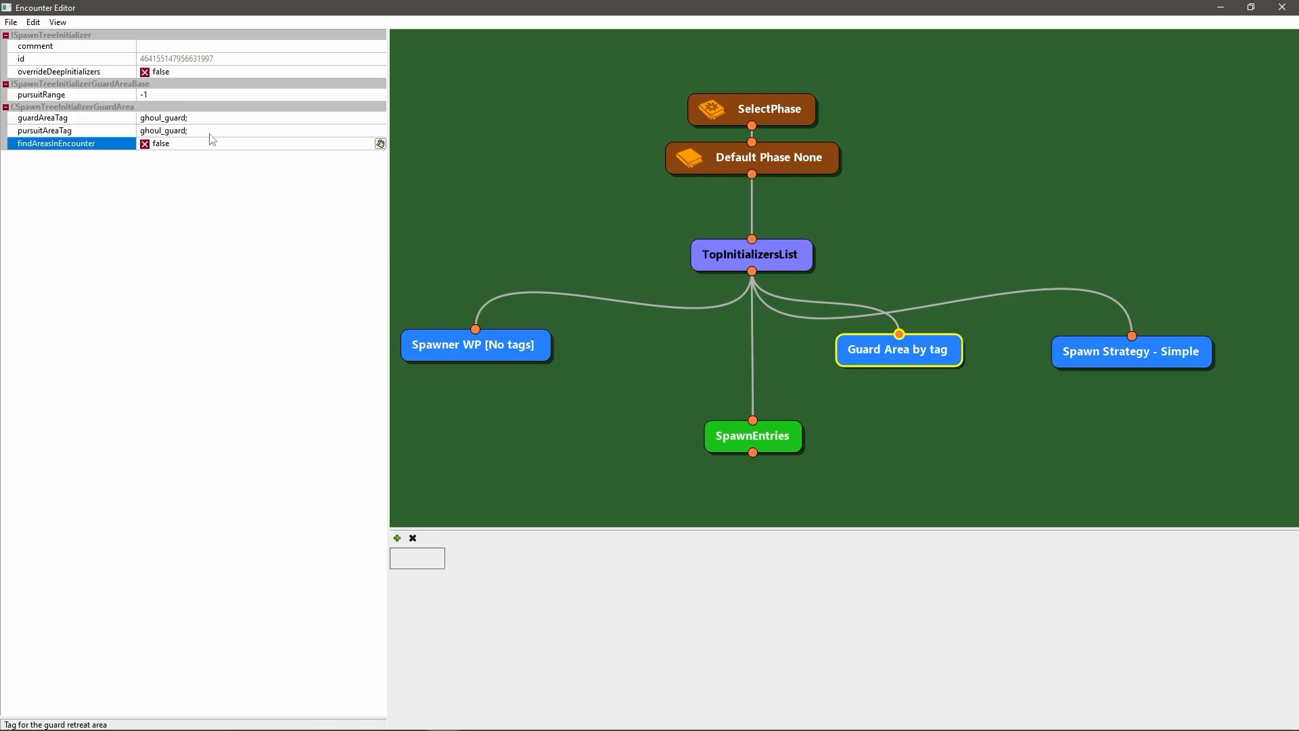
click(211, 134)
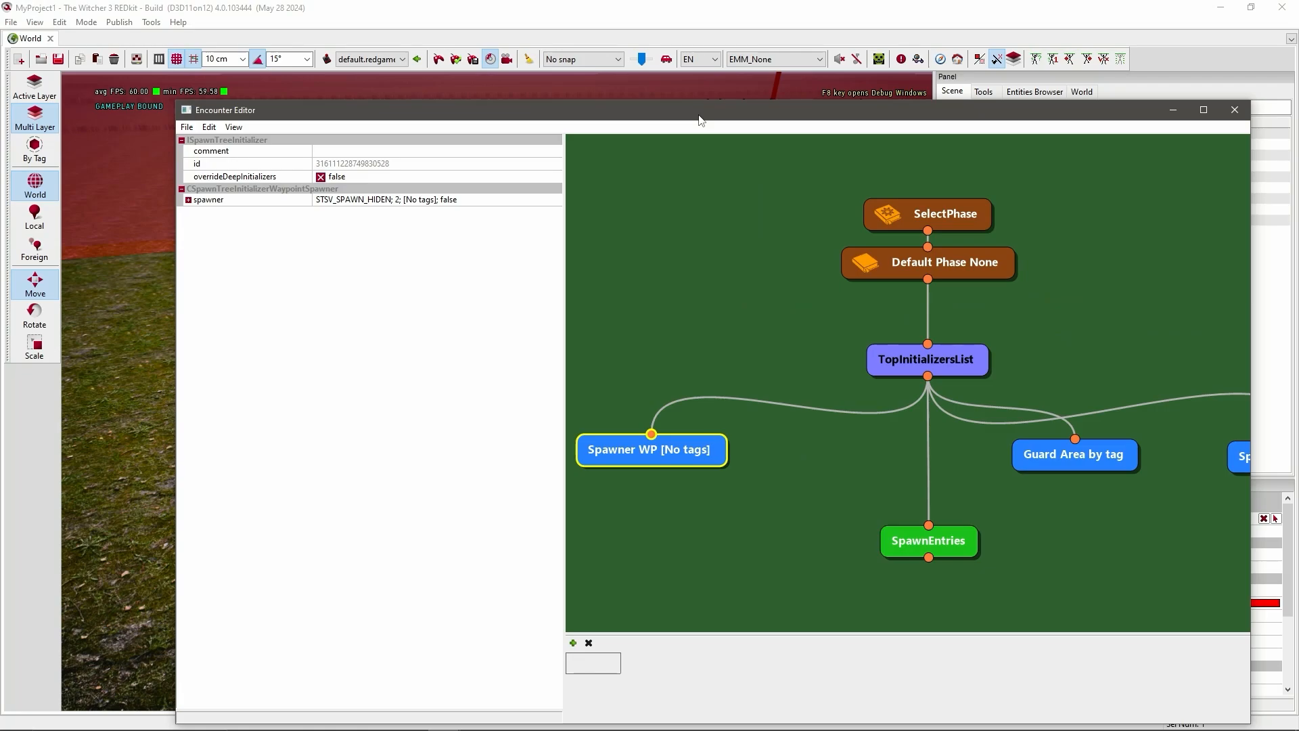
Move the Encounter Editor window off the scene list and copy the ghoul_sp tag from spawnpoint0
drag(698, 116, 282, 90)
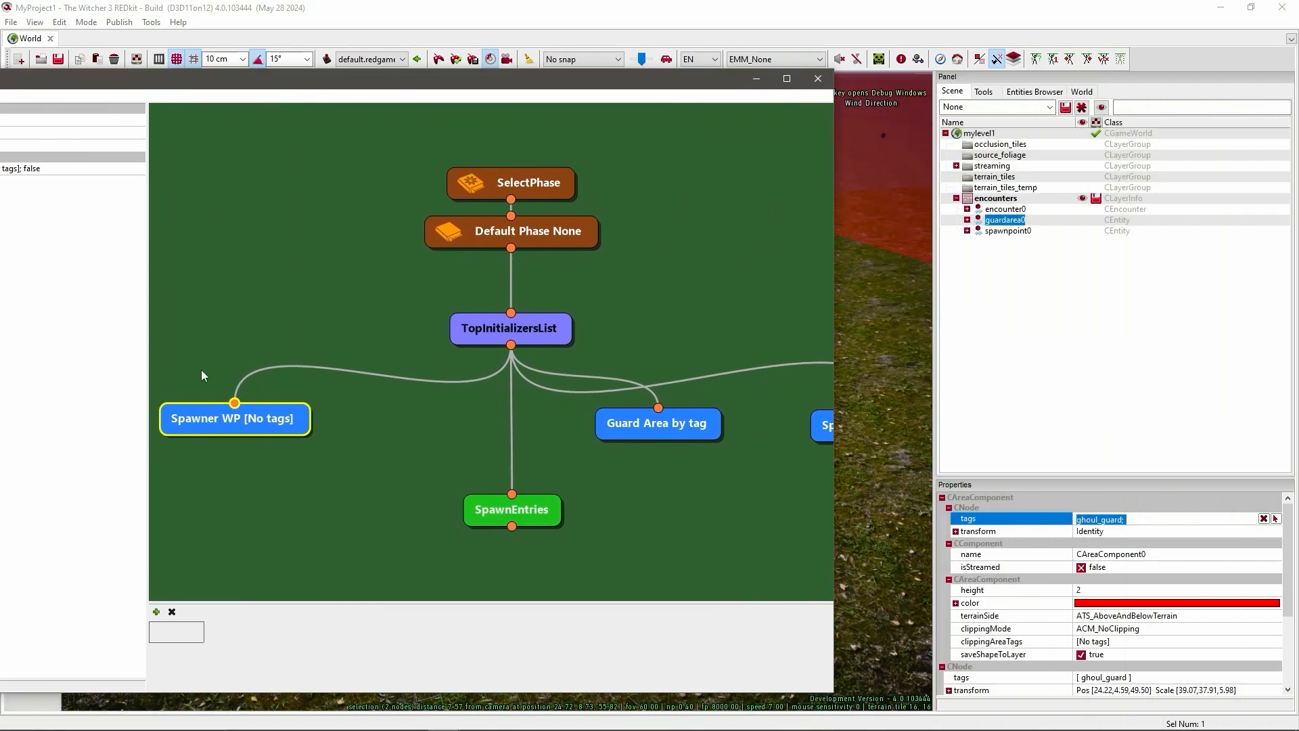
click(1004, 231)
click(1103, 518)
click(1103, 518)
key(ctrl+c)
Return to the Encounter Editor and set the tags of the waypoint spawner node to ghoul_sp
click(444, 717)
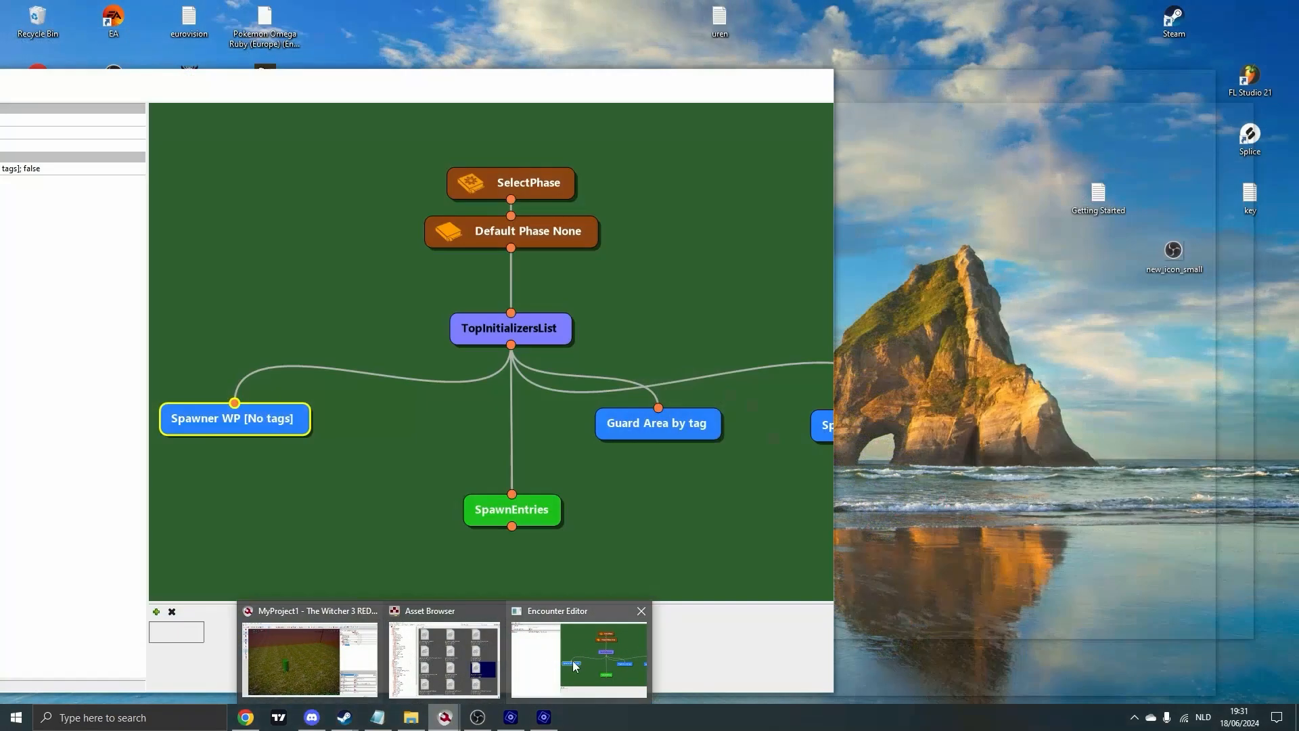
click(579, 659)
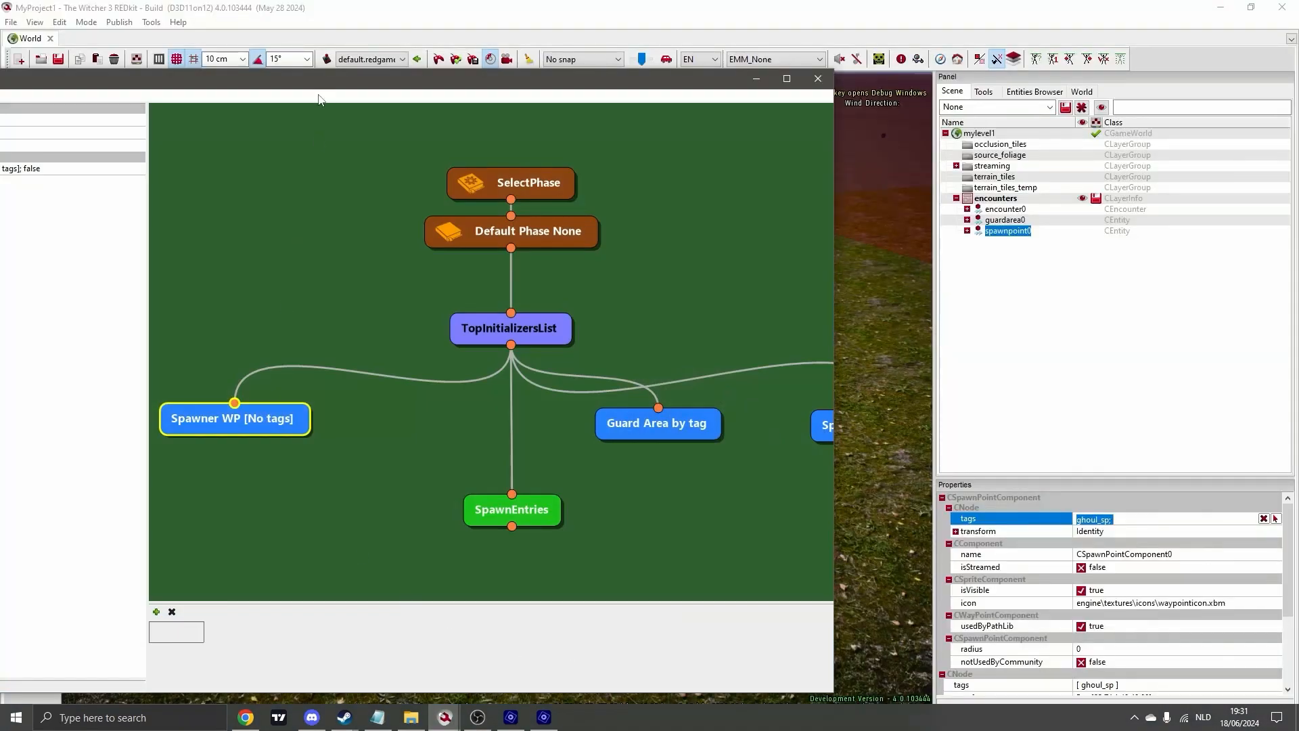
drag(528, 88, 959, 85)
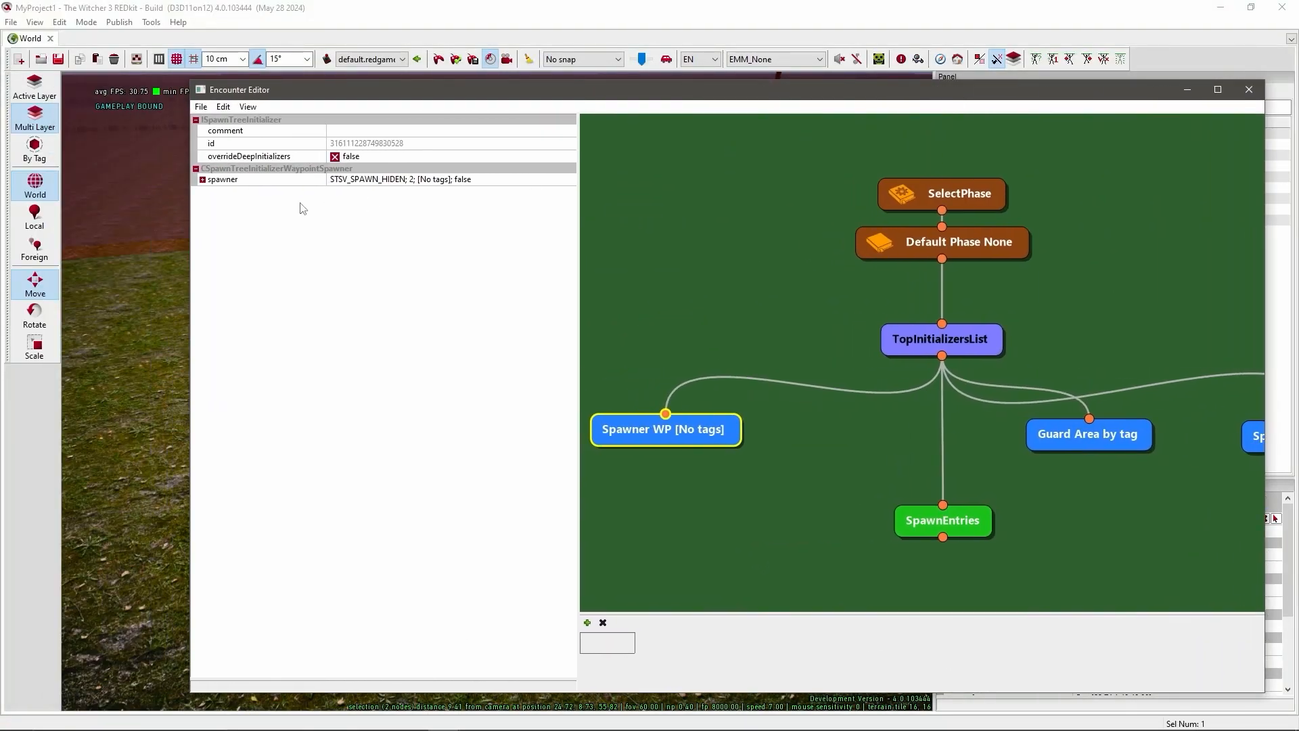
click(202, 180)
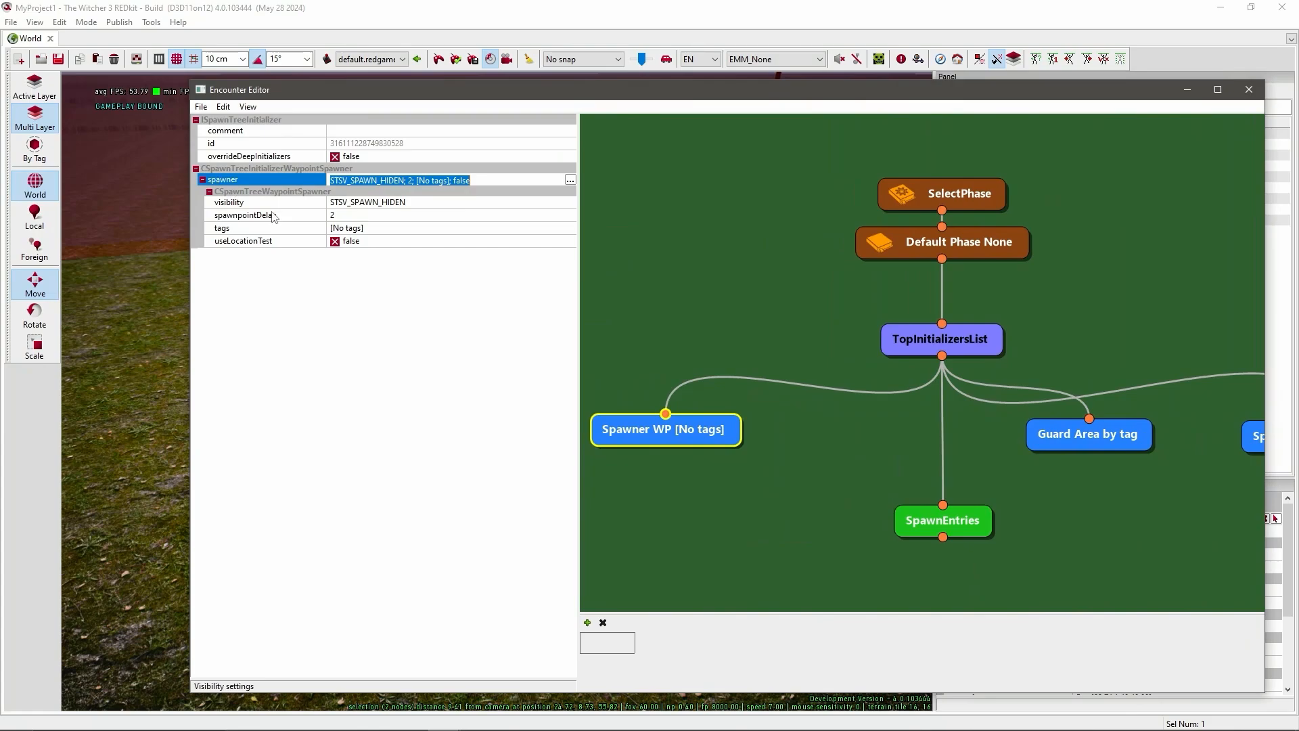
click(228, 230)
key(ctrl+v)
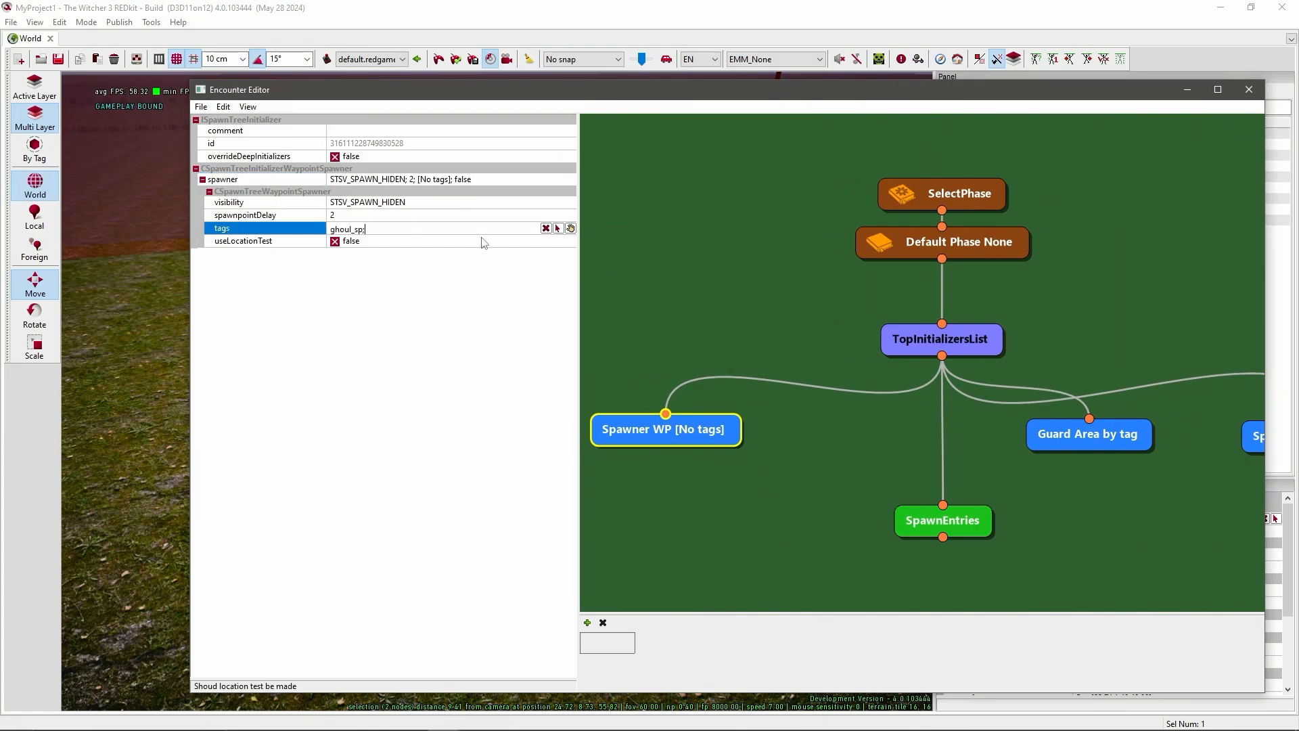
click(479, 243)
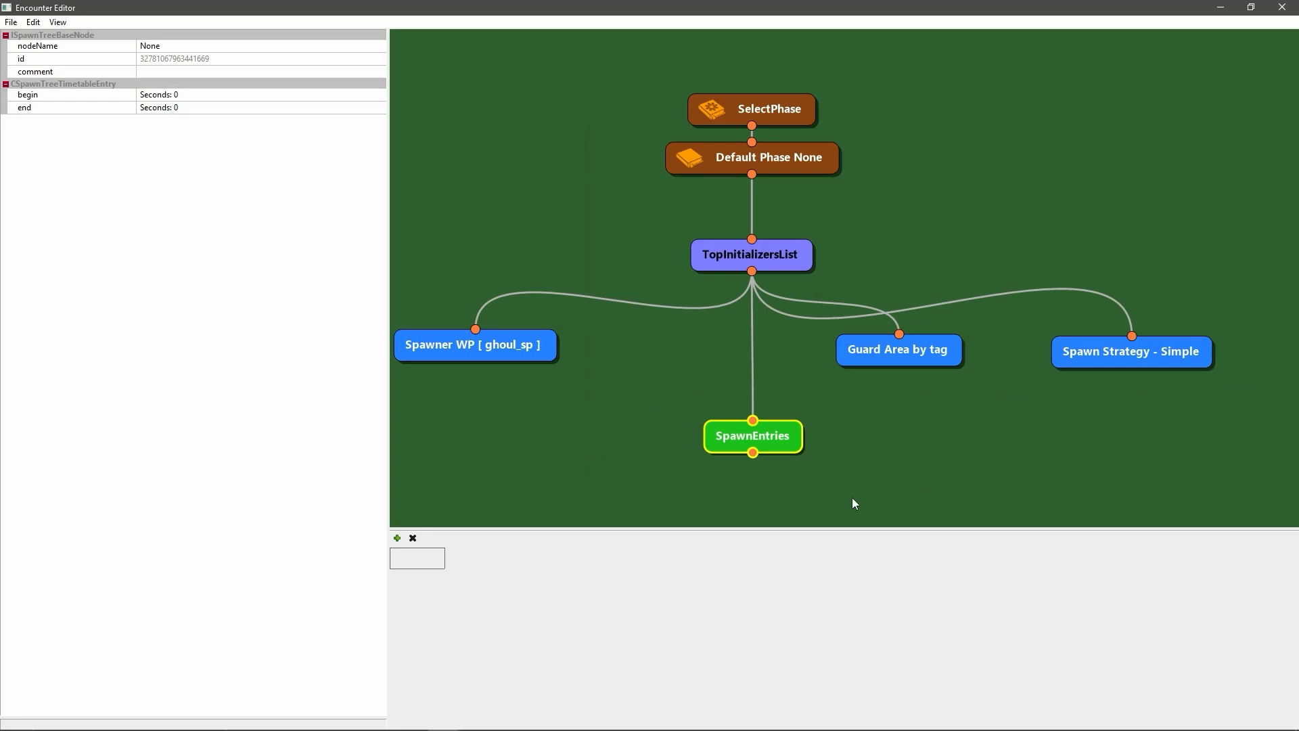
Add a creature definition to the SpawnEntries node and name it ghoul_01
click(398, 538)
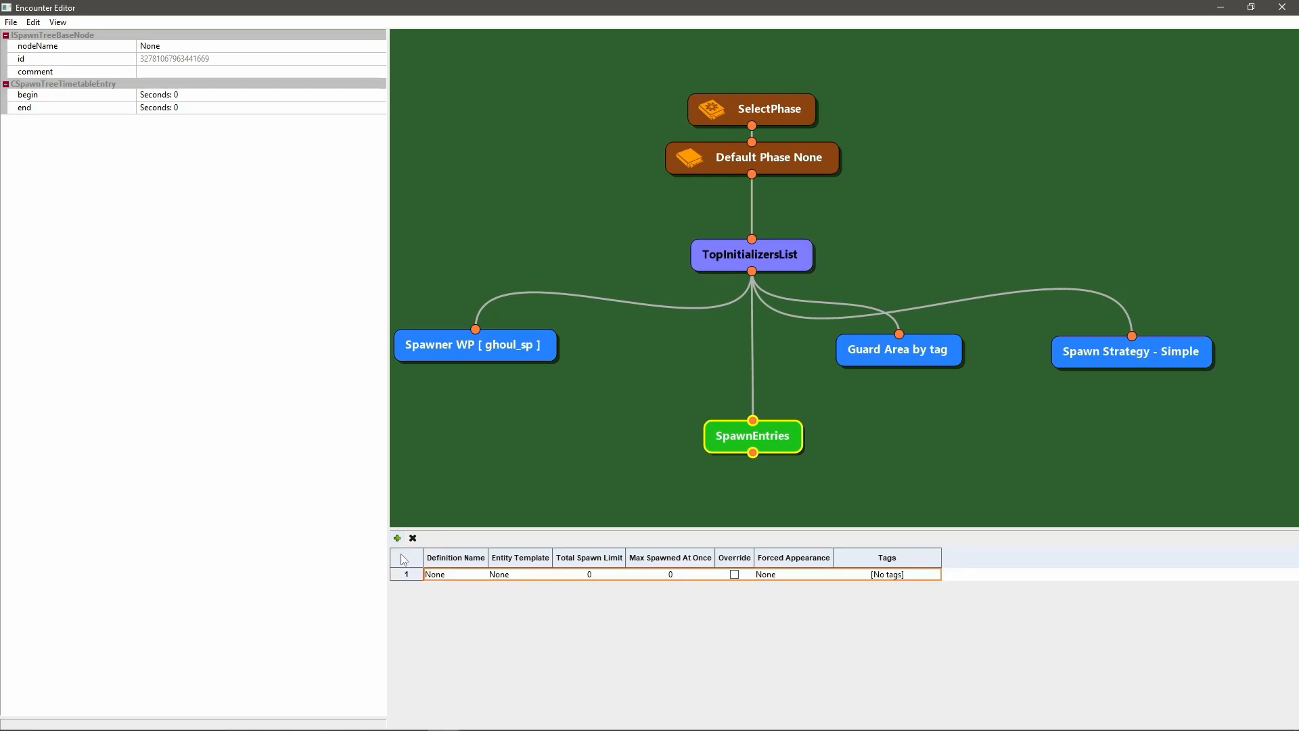
double_click(454, 575)
text(ghoul_01)
click(519, 574)
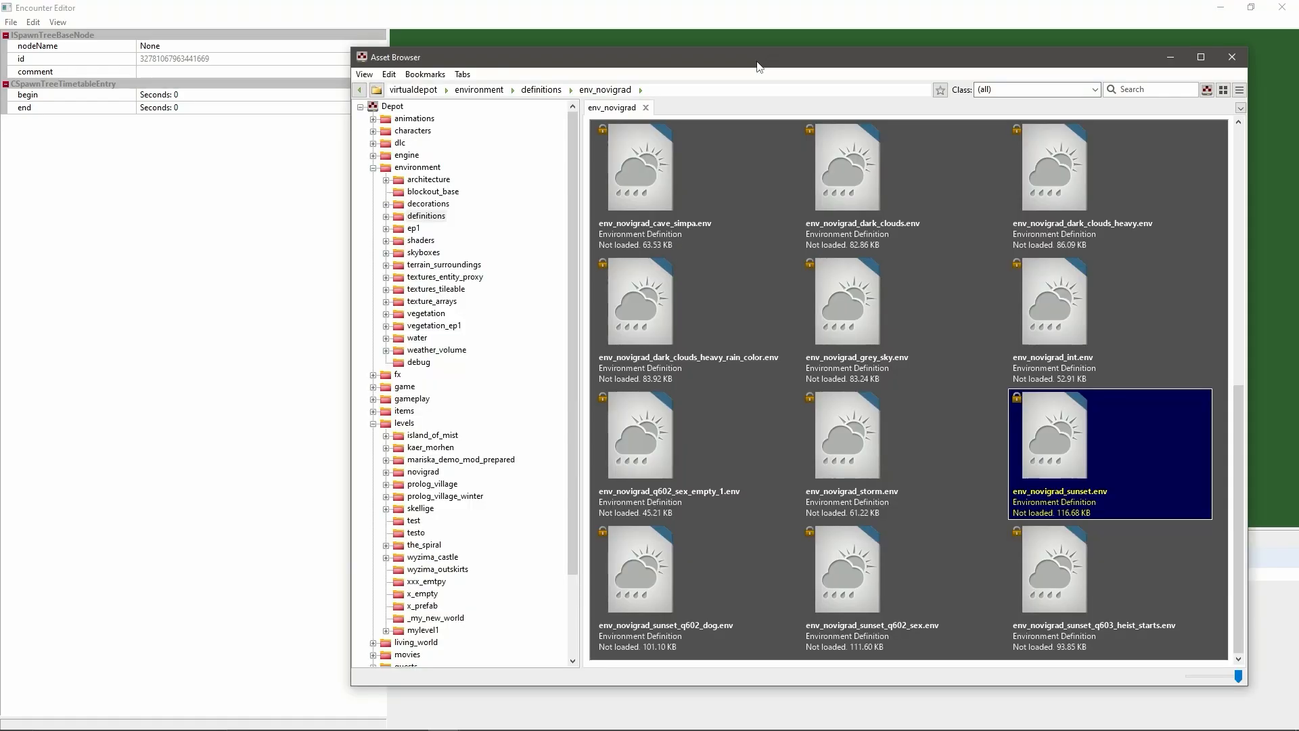
In the Asset Browser, go to characters/npc_entities/monsters and select the ghoul_lvl2.w2ent entity template
click(373, 168)
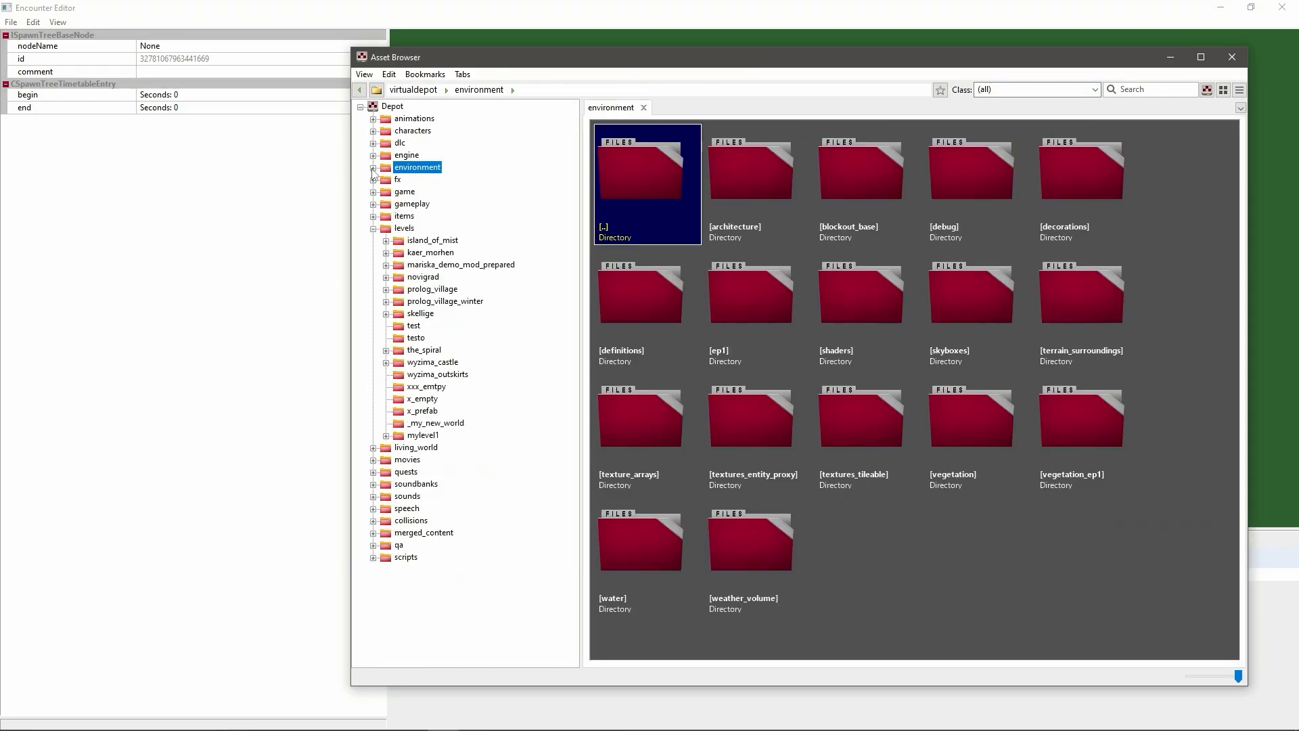
click(374, 132)
click(424, 132)
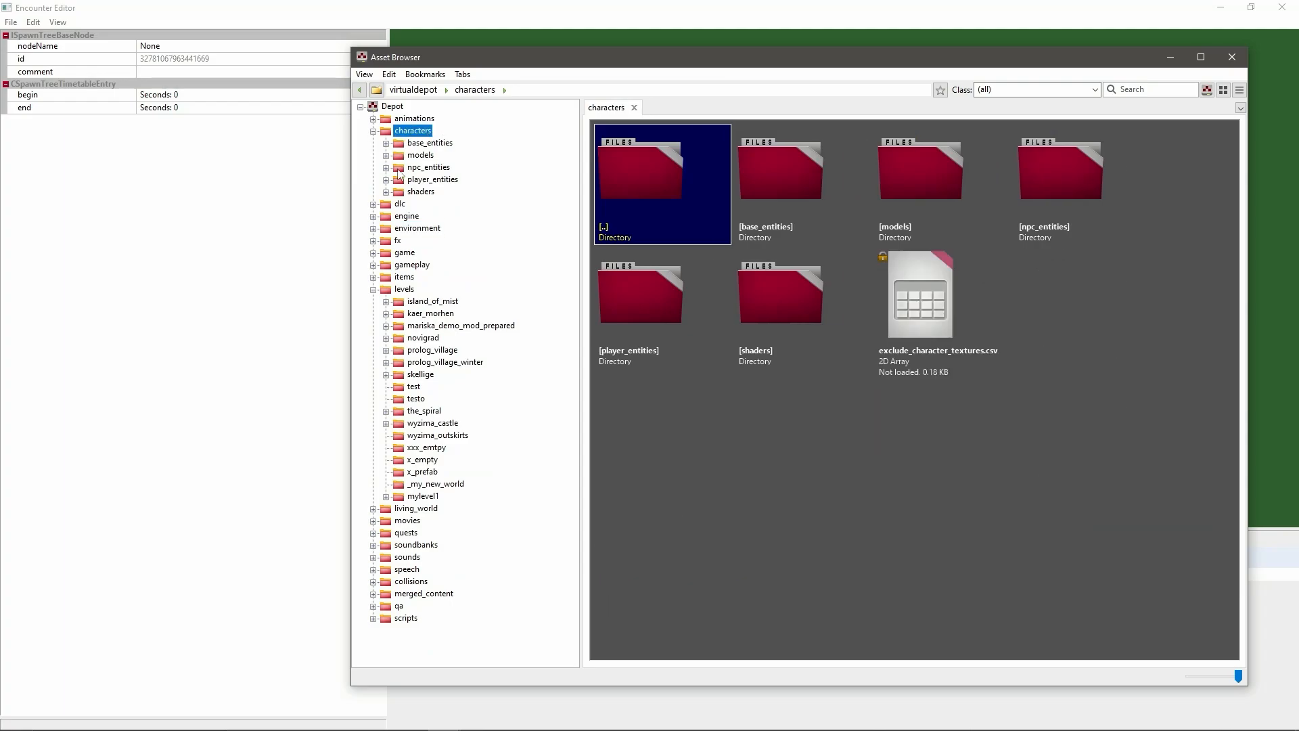
click(386, 167)
click(415, 168)
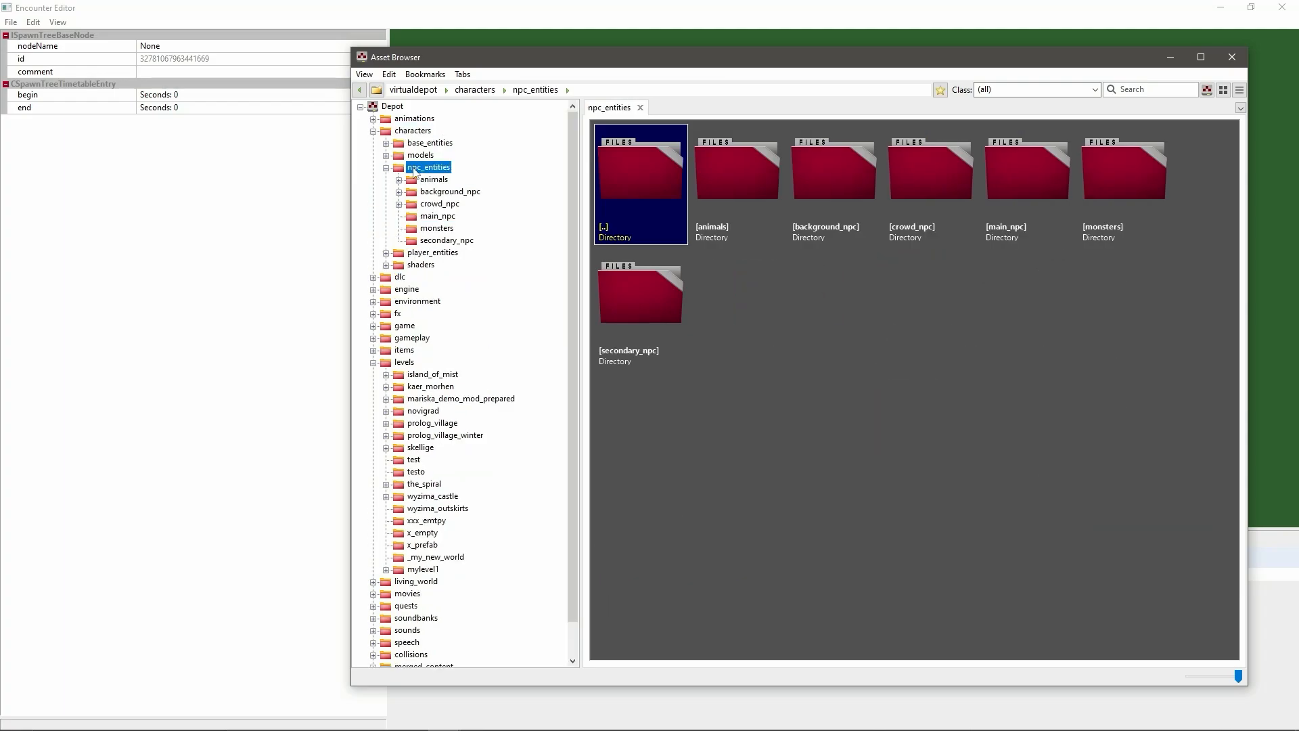
click(436, 229)
drag(1237, 135, 1222, 359)
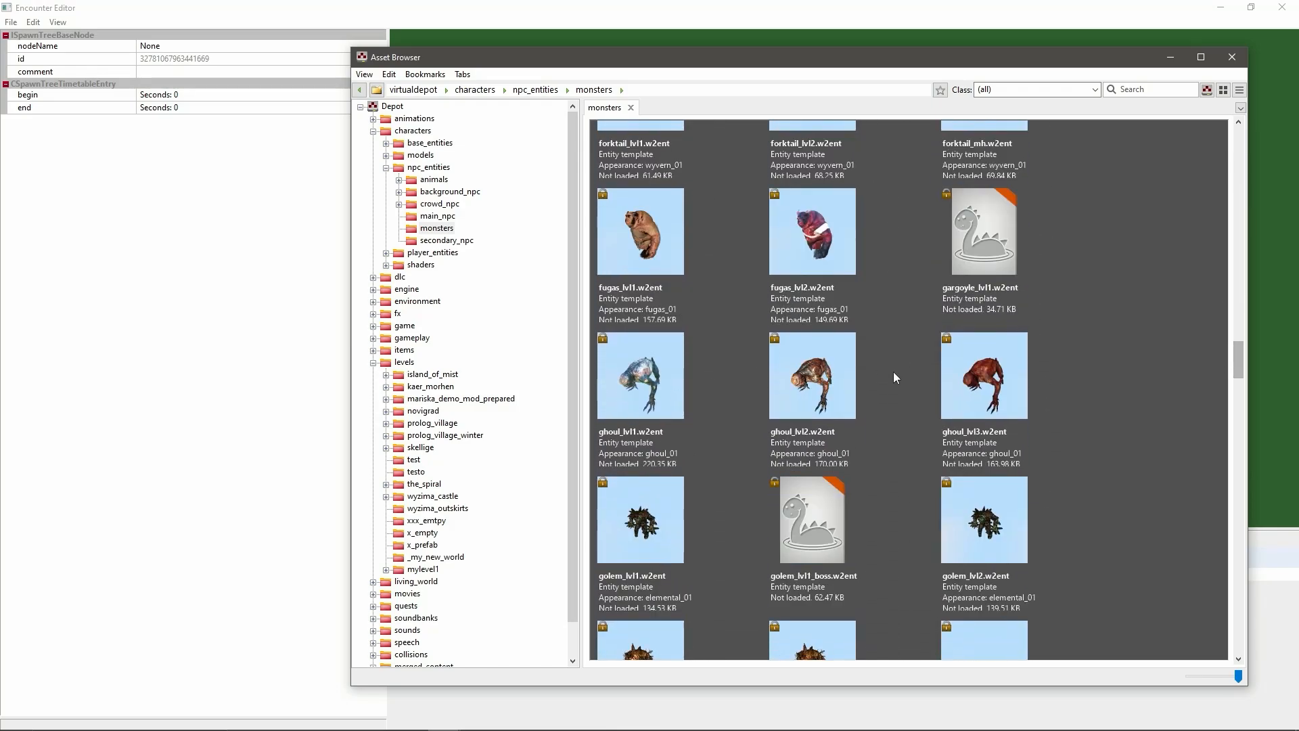
click(797, 396)
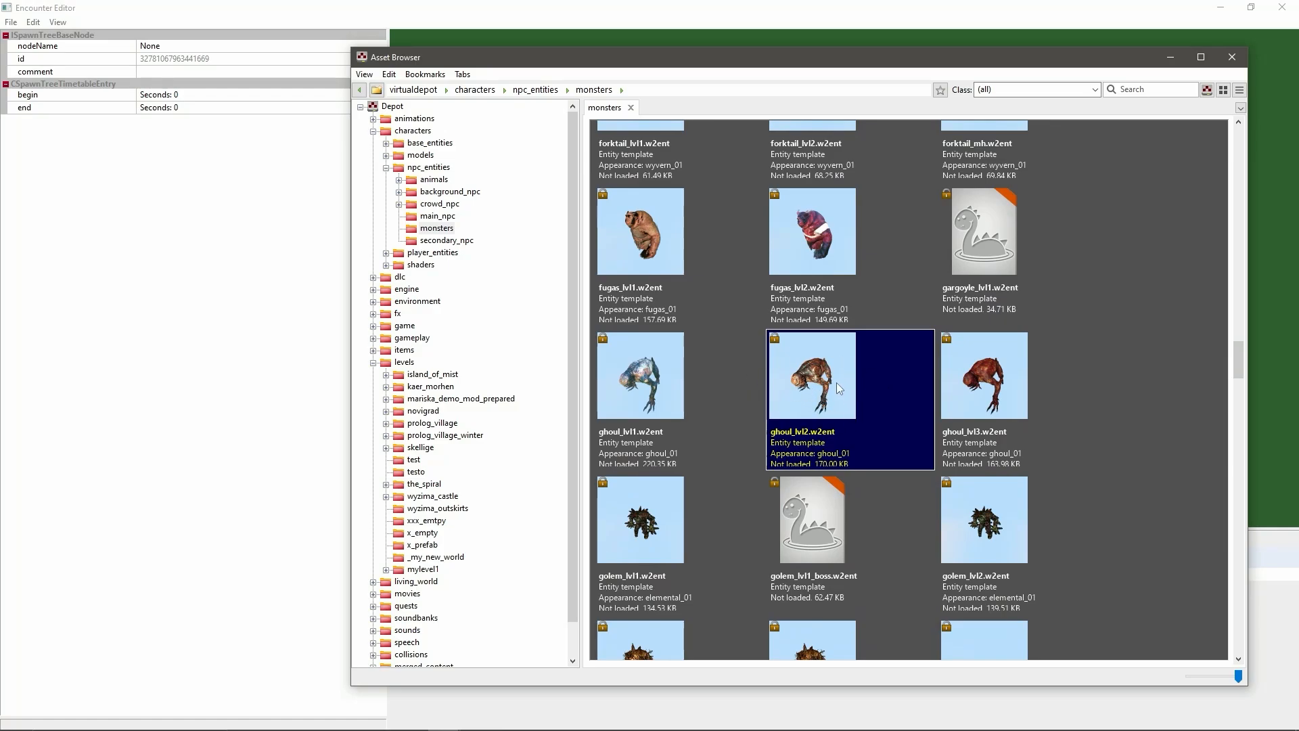
Back in the Encounter Editor, assign ghoul_lvl2.w2ent as the entity template of ghoul_01 and set its total spawn limit to 5
drag(776, 55, 1298, 68)
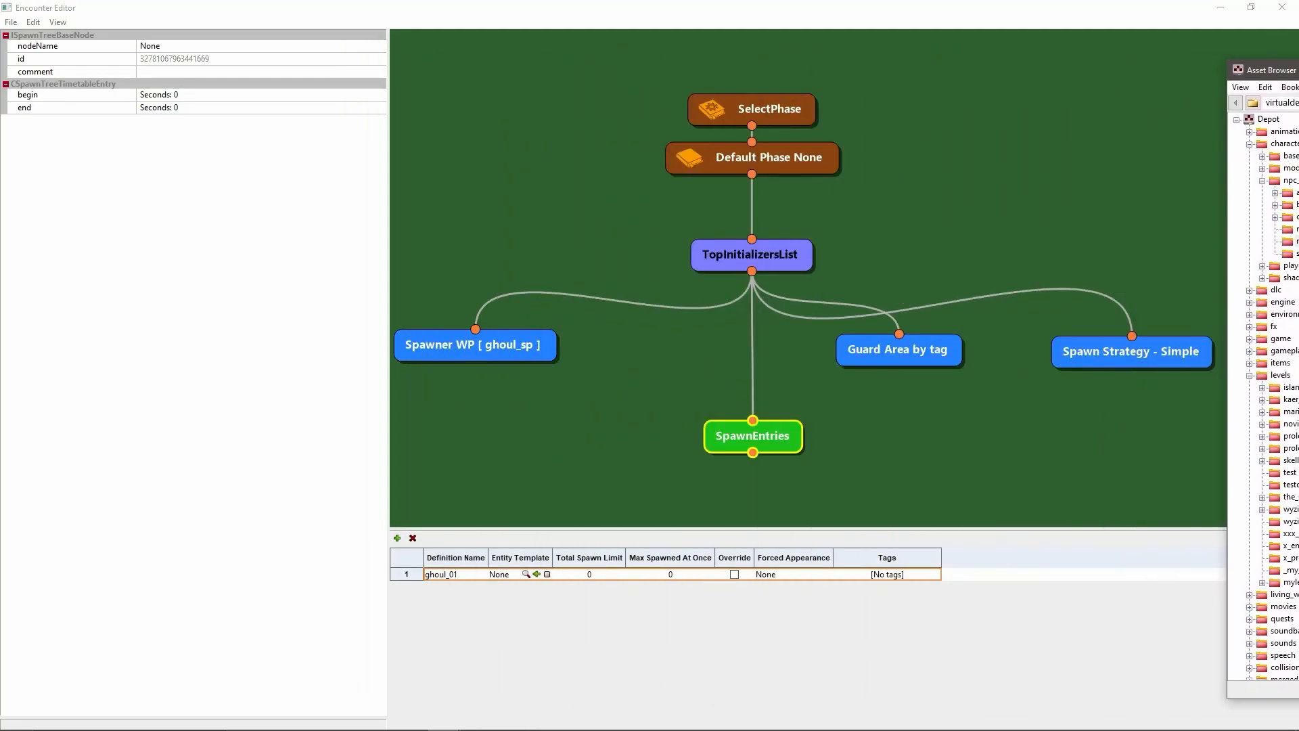
click(537, 575)
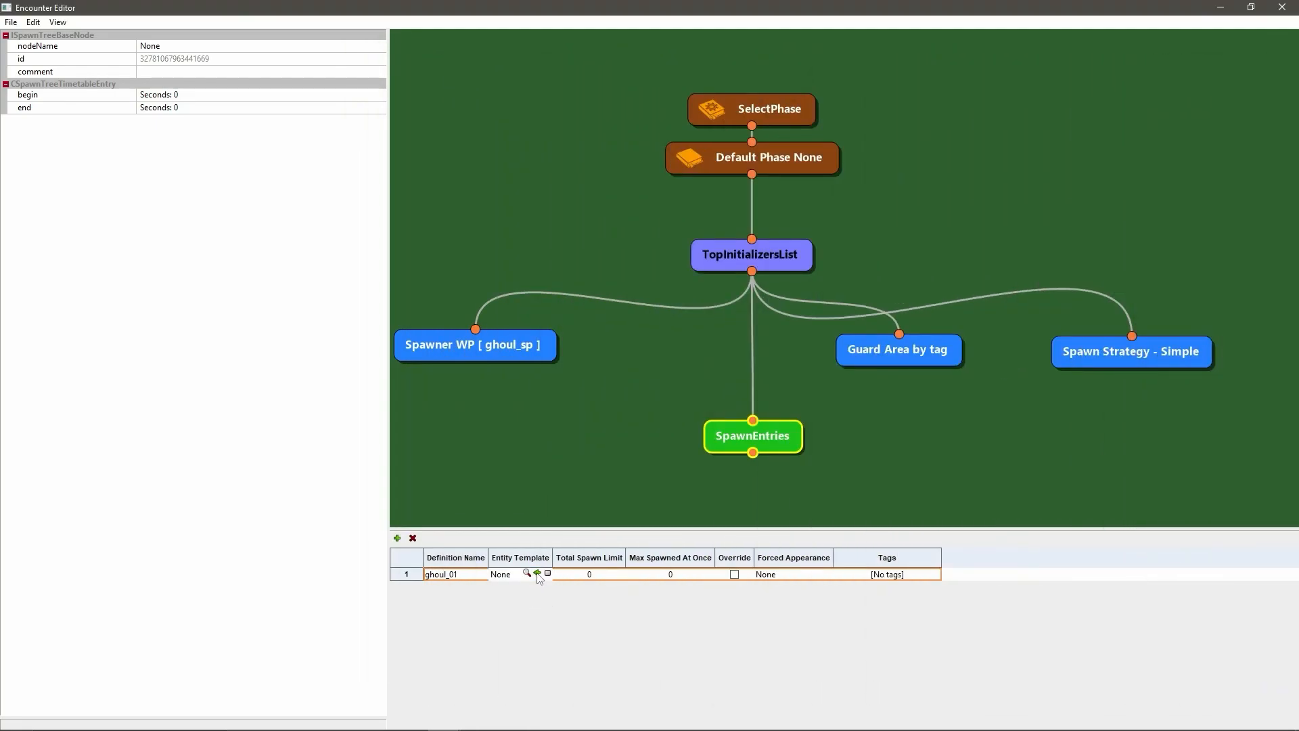
click(564, 575)
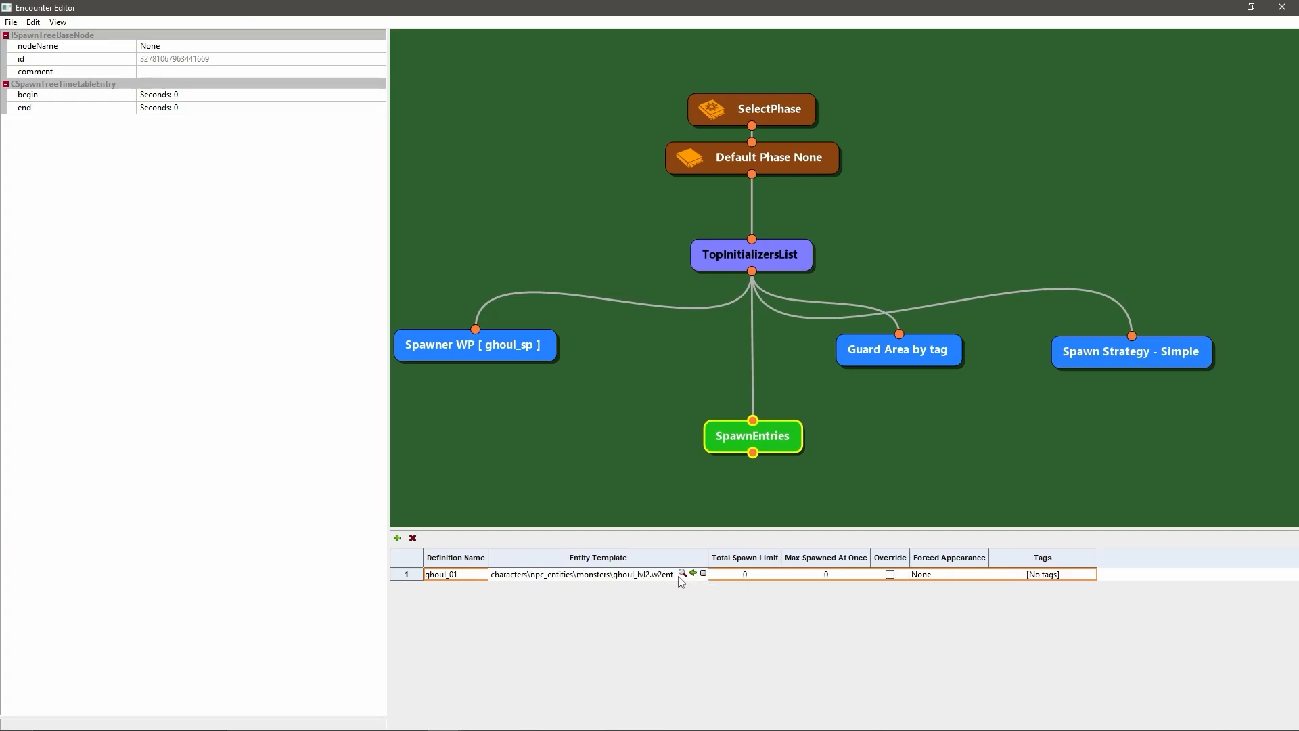
click(754, 575)
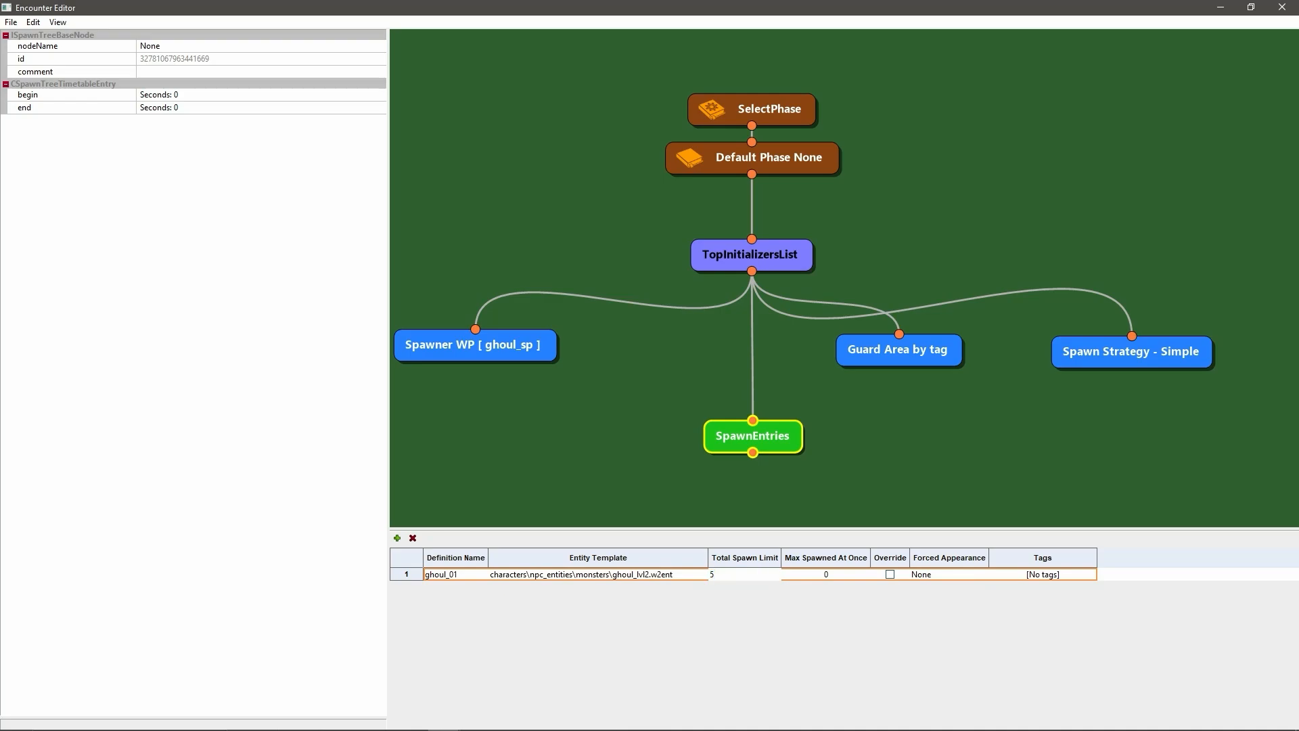
click(835, 575)
Add an Entry node under SpawnEntries and place it below and to the left of its parent
click(755, 433)
drag(691, 426, 703, 314)
right_click(752, 316)
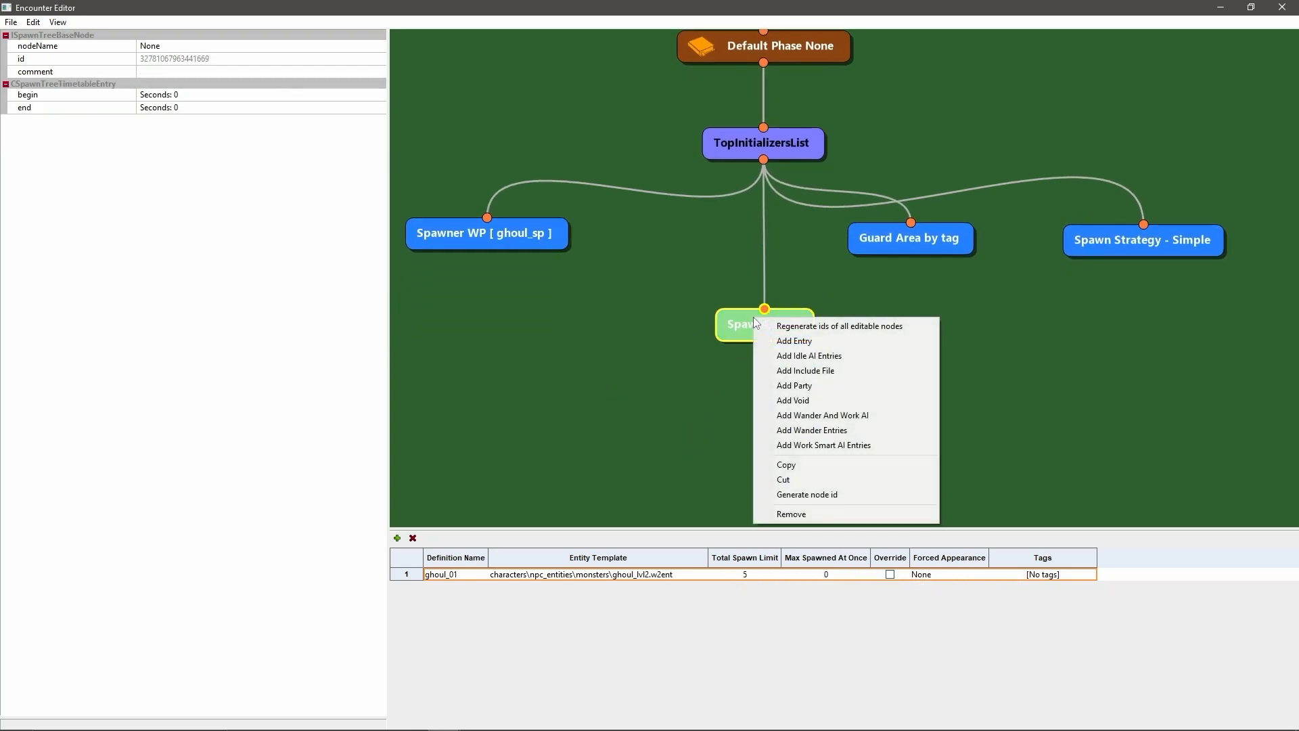
click(795, 343)
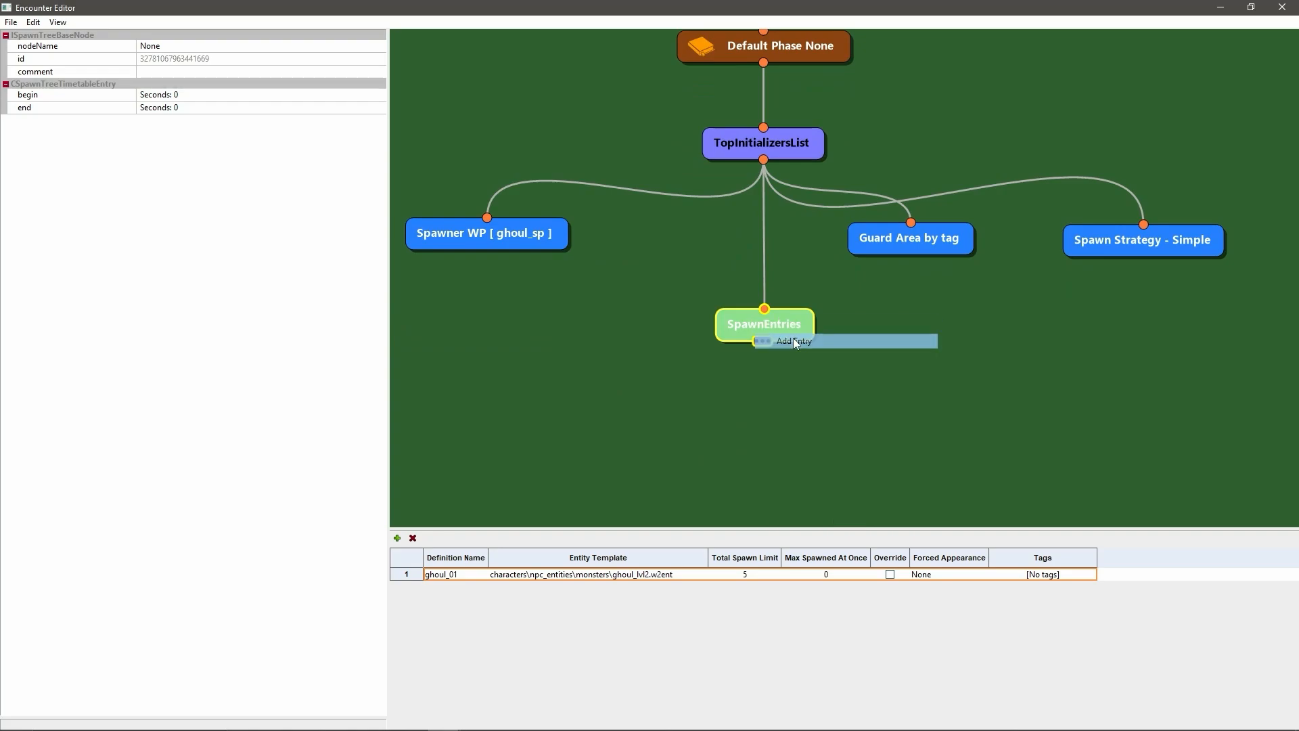
click(764, 423)
drag(764, 423, 615, 413)
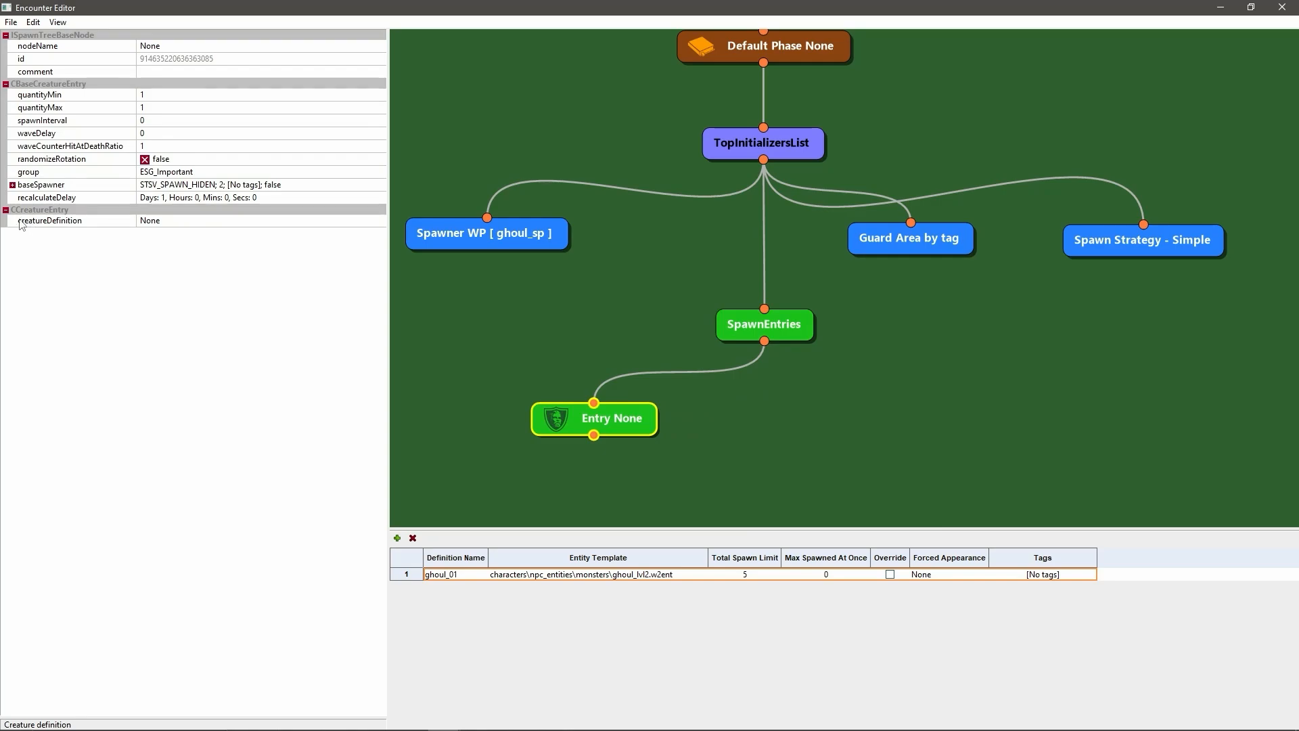
Set the creatureDefinition of the new Entry node to ghoul_01
click(156, 221)
click(380, 221)
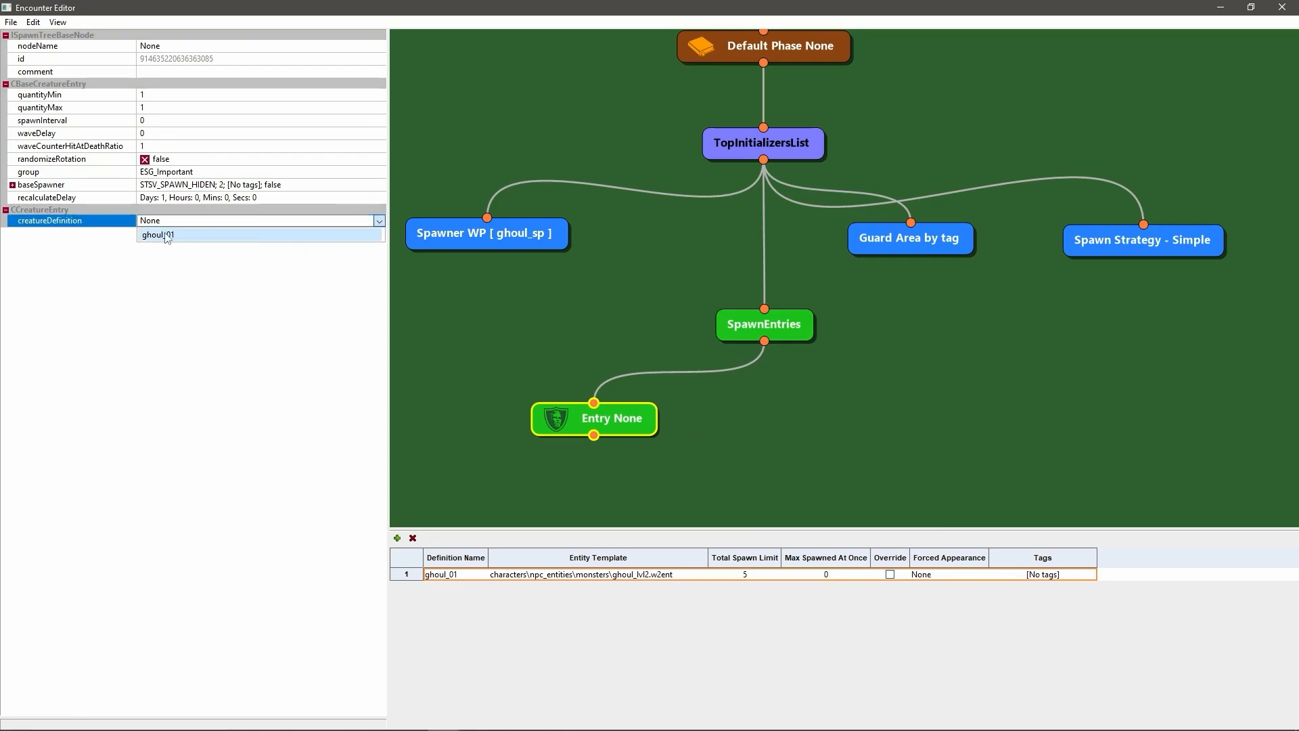
click(196, 235)
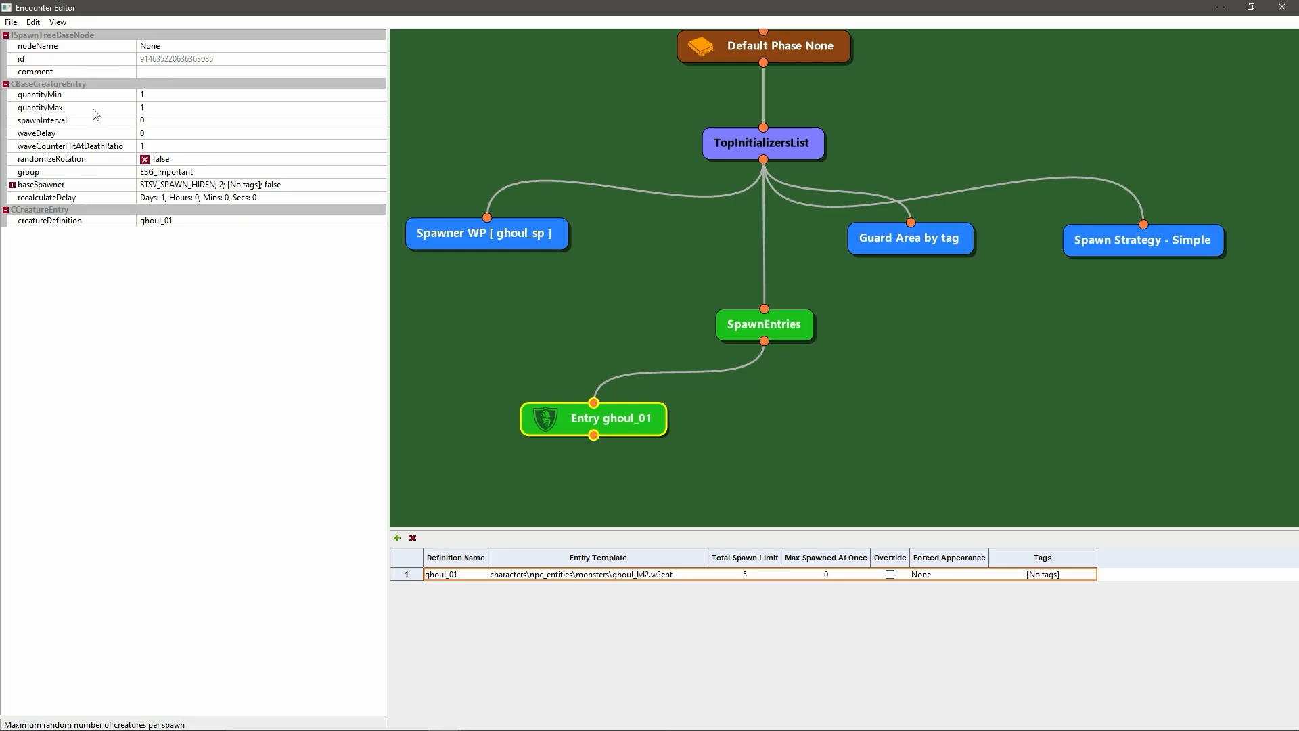
Set the ghoul_01 entry's quantityMin to 3 and quantityMax to 5
click(183, 95)
text(3)
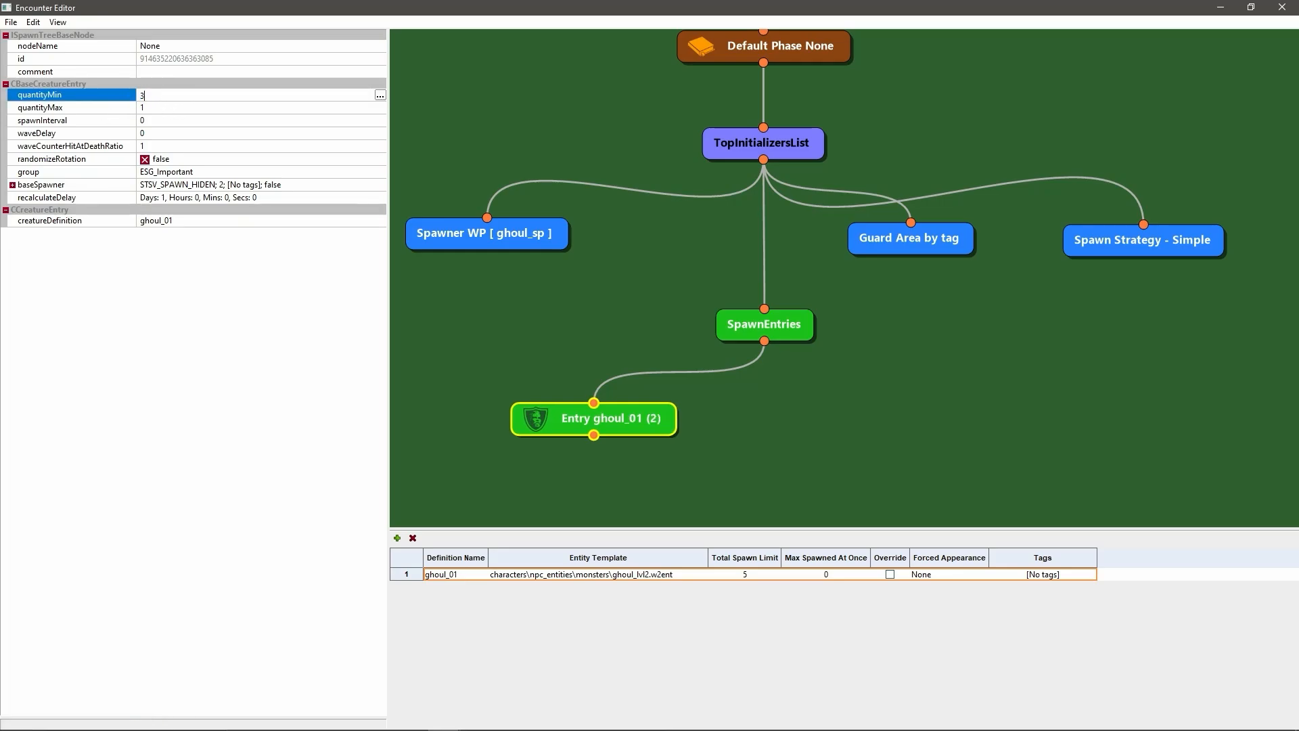
click(168, 109)
text(5)
click(188, 123)
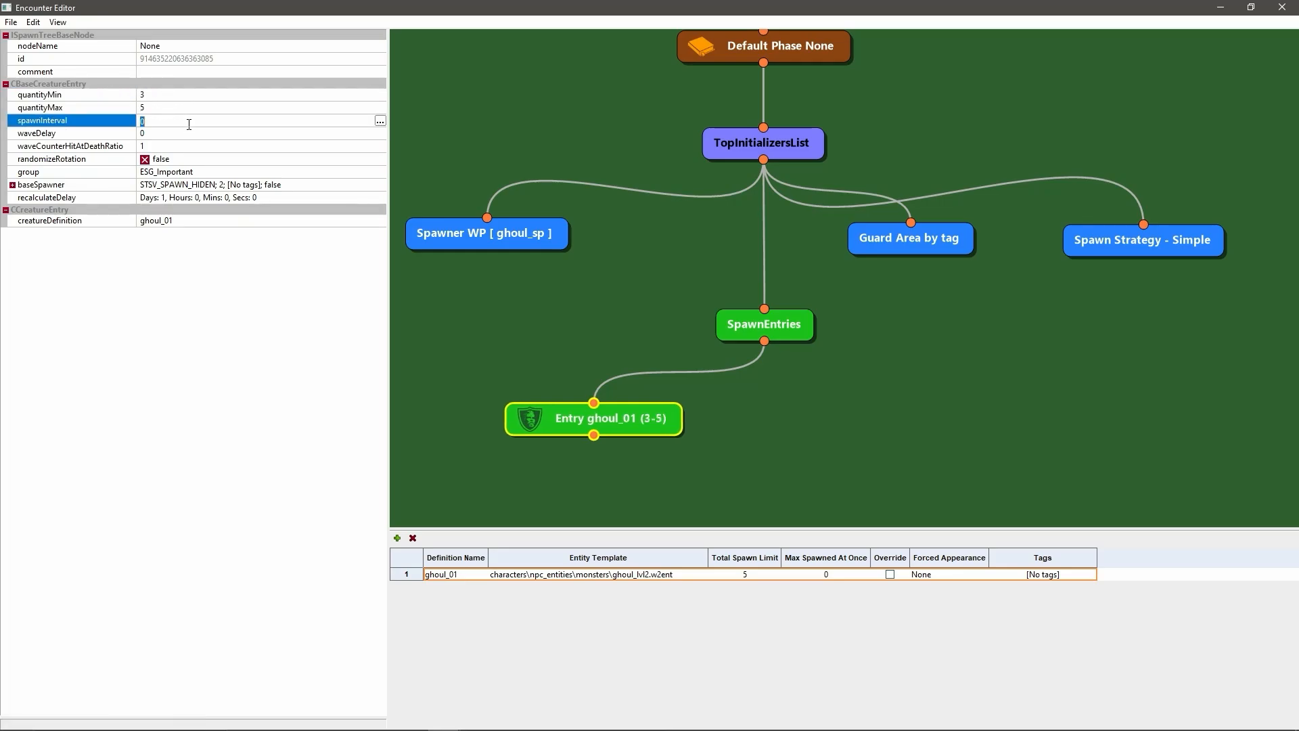
click(513, 311)
click(628, 408)
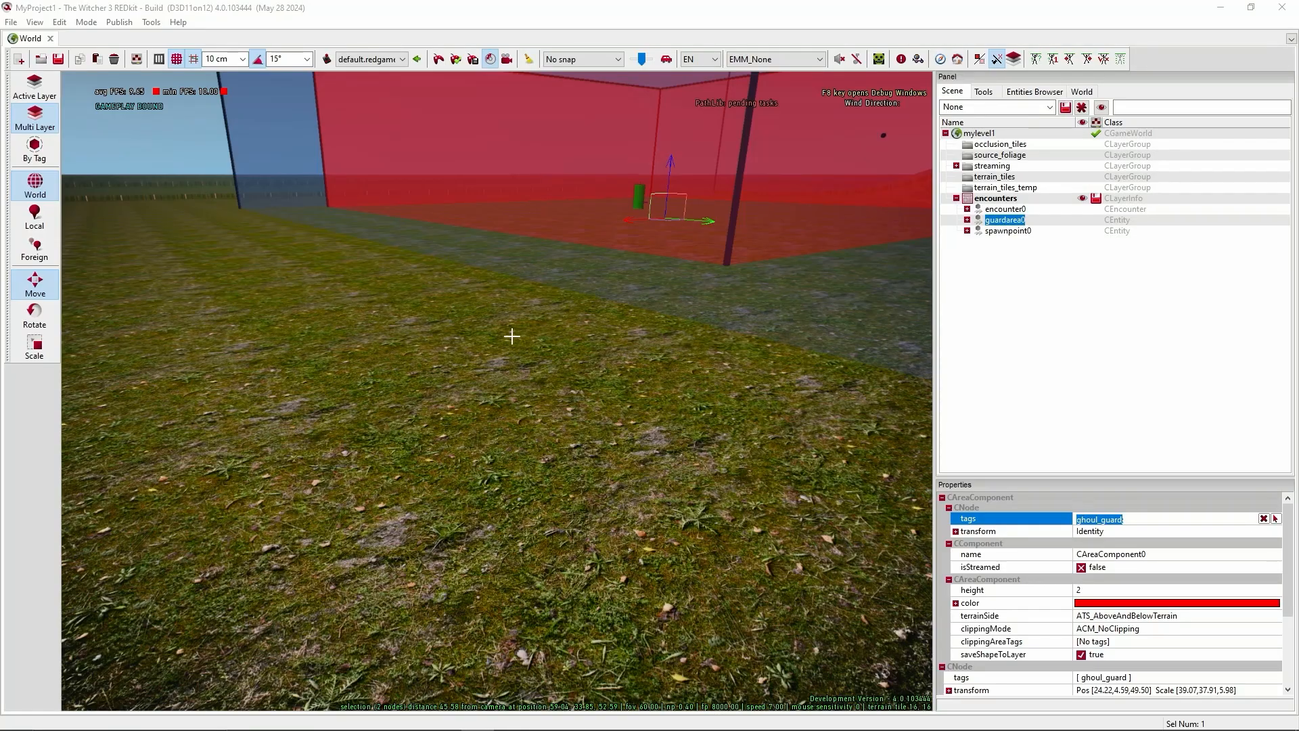
Return to the world view, play the game on current layers only and run along the red guard area's edge to check the ghoul spawns
right_drag(510, 336, 496, 330)
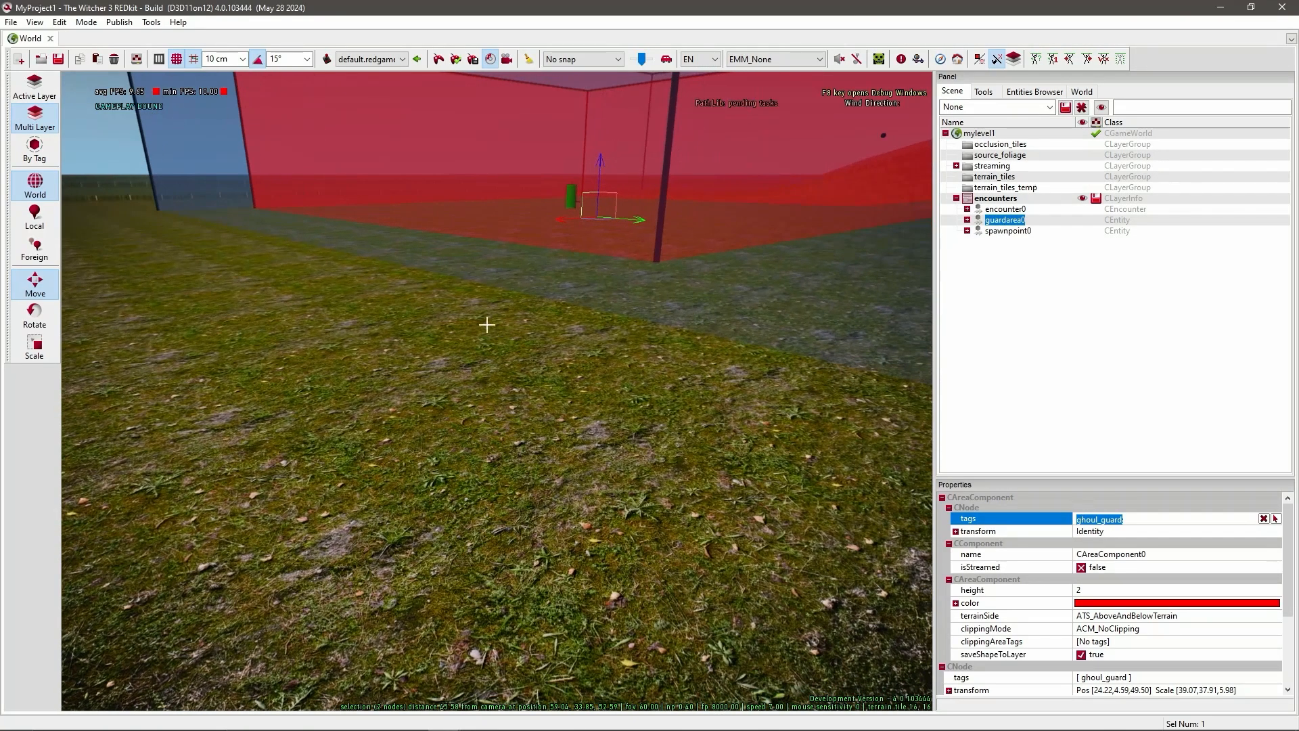
click(455, 59)
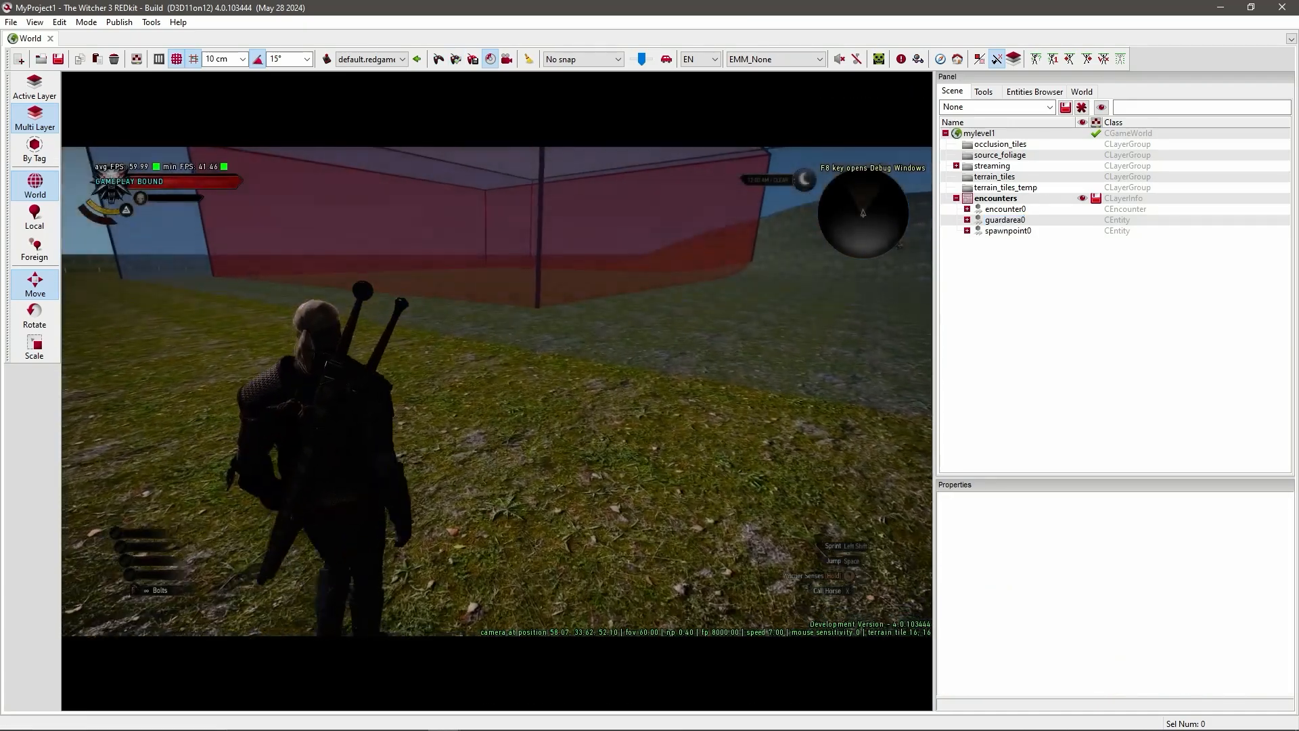
key(w)
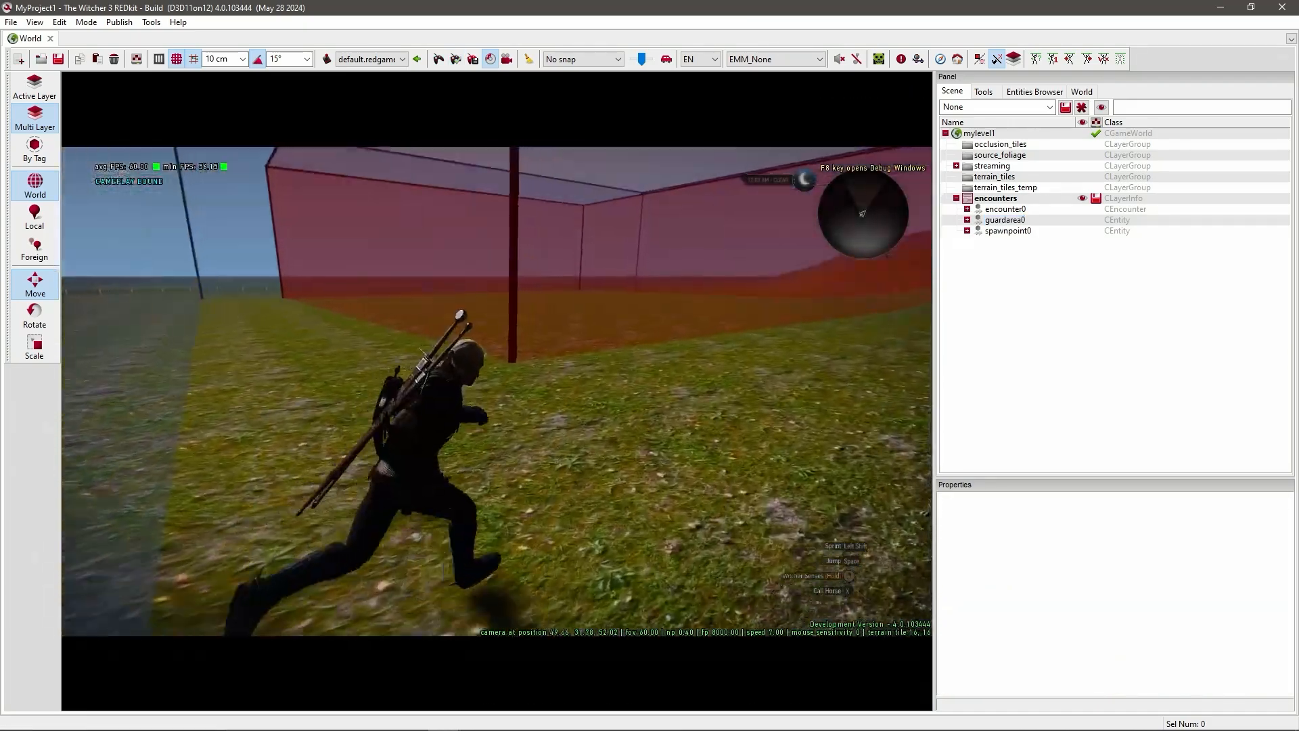
key(a)
key(a)
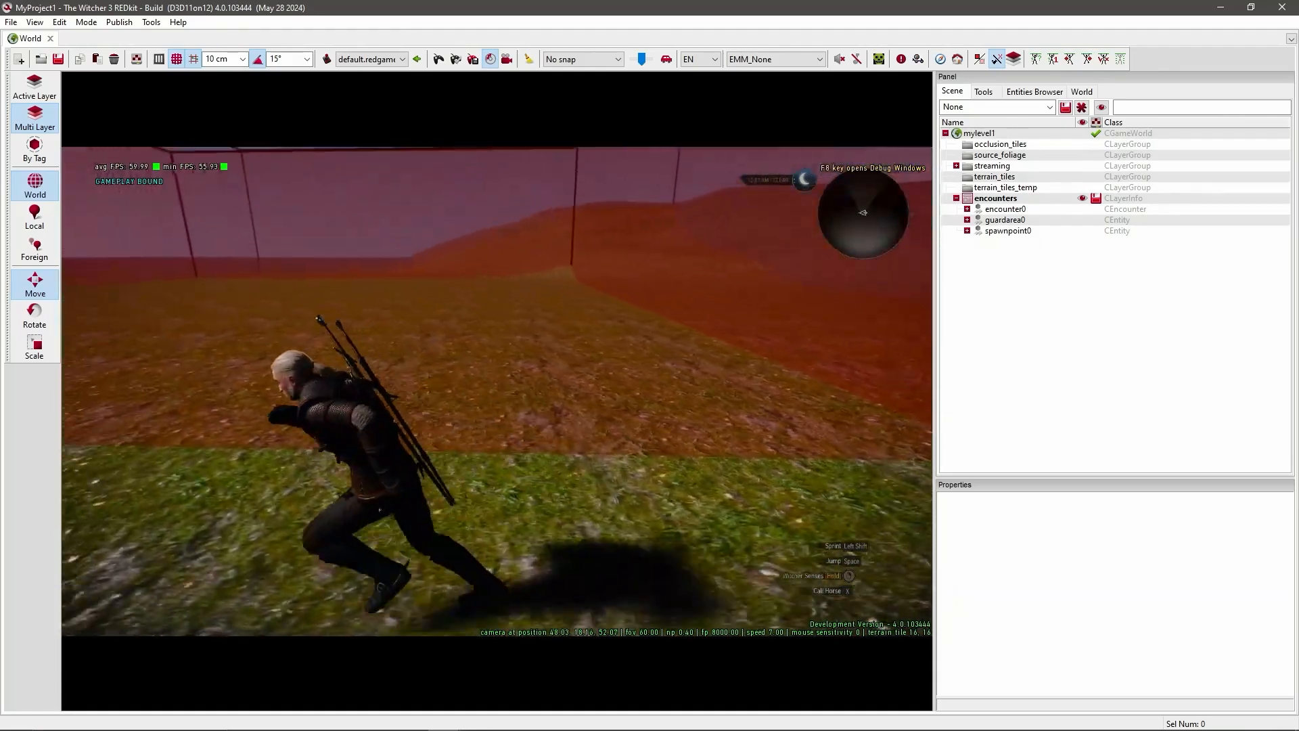
key(a)
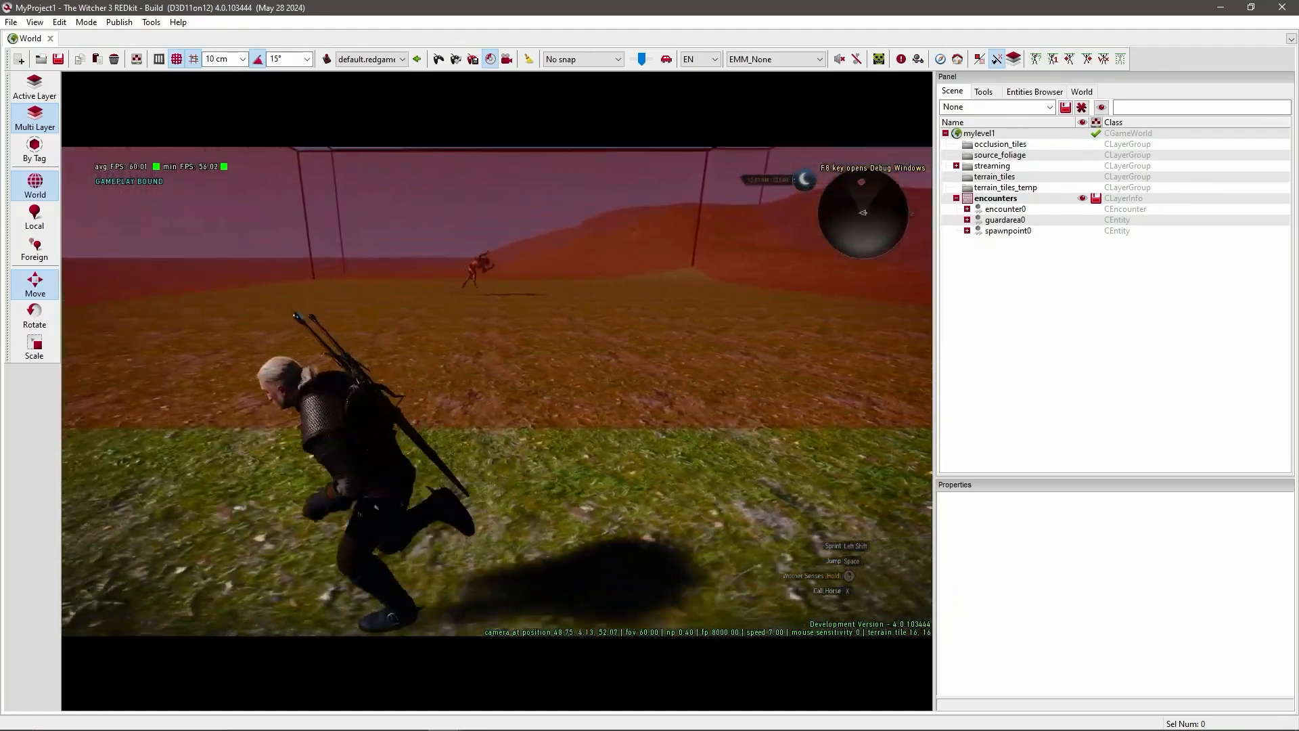
key(a)
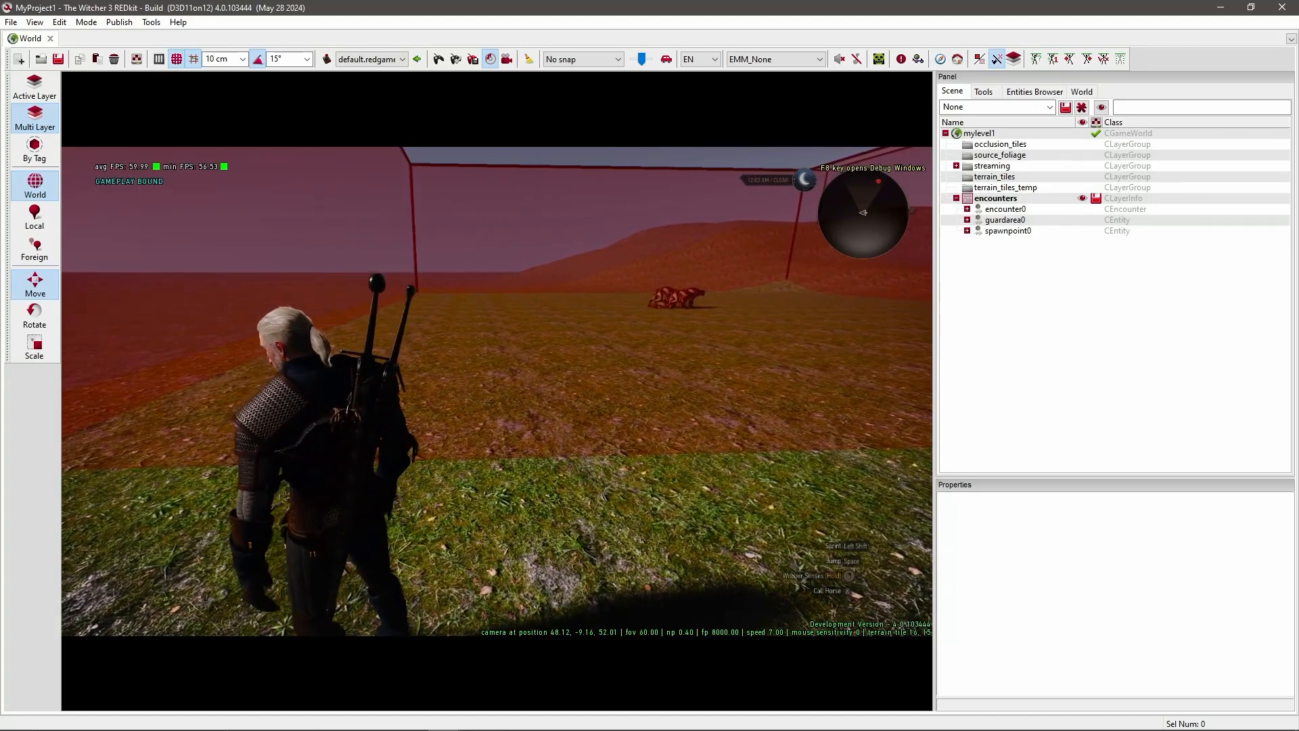
key(d)
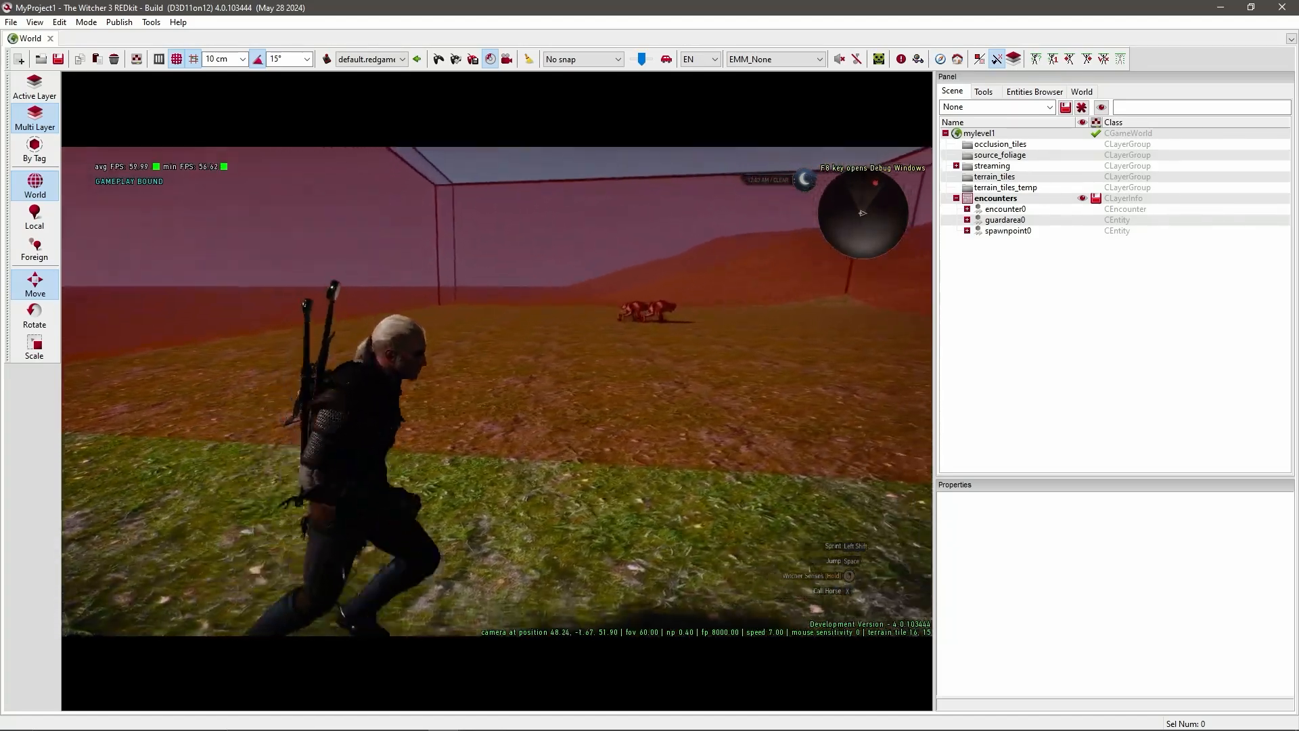
key(d)
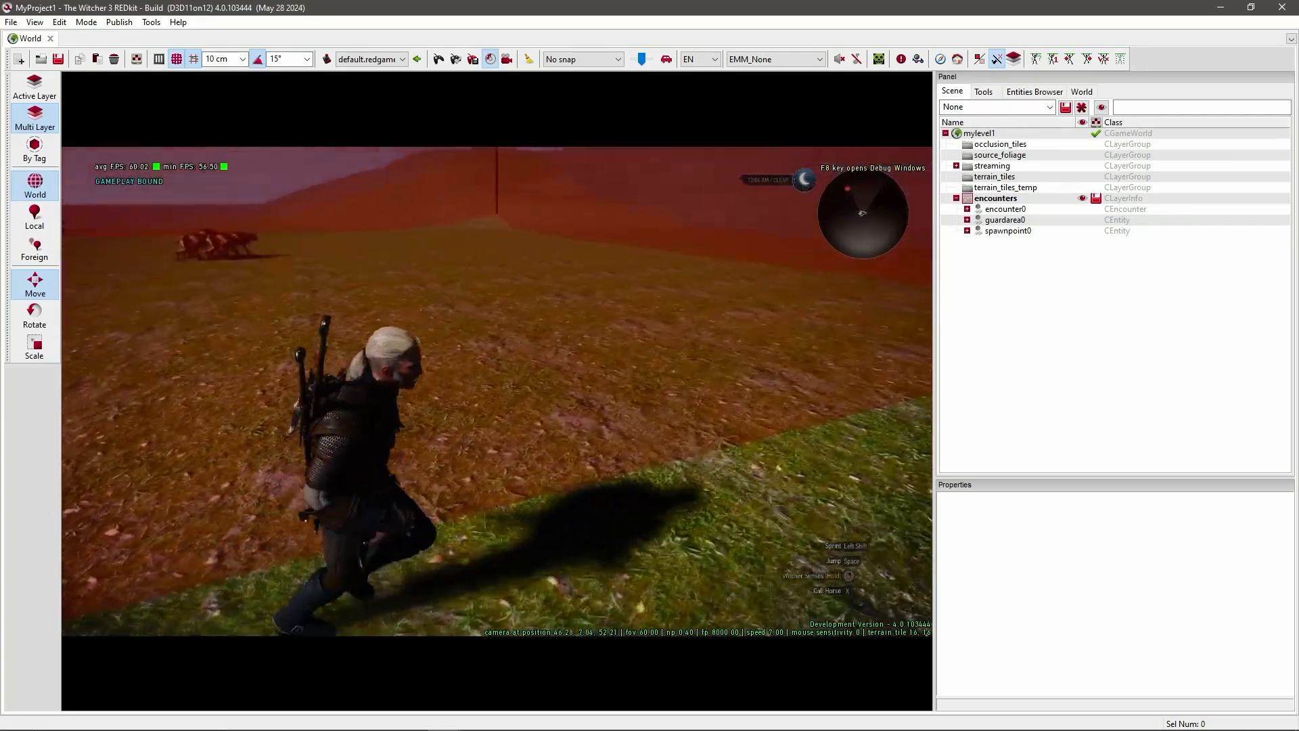
Run in and out of the guard area to test how the ghouls pursue the player, and end the game session
key(w)
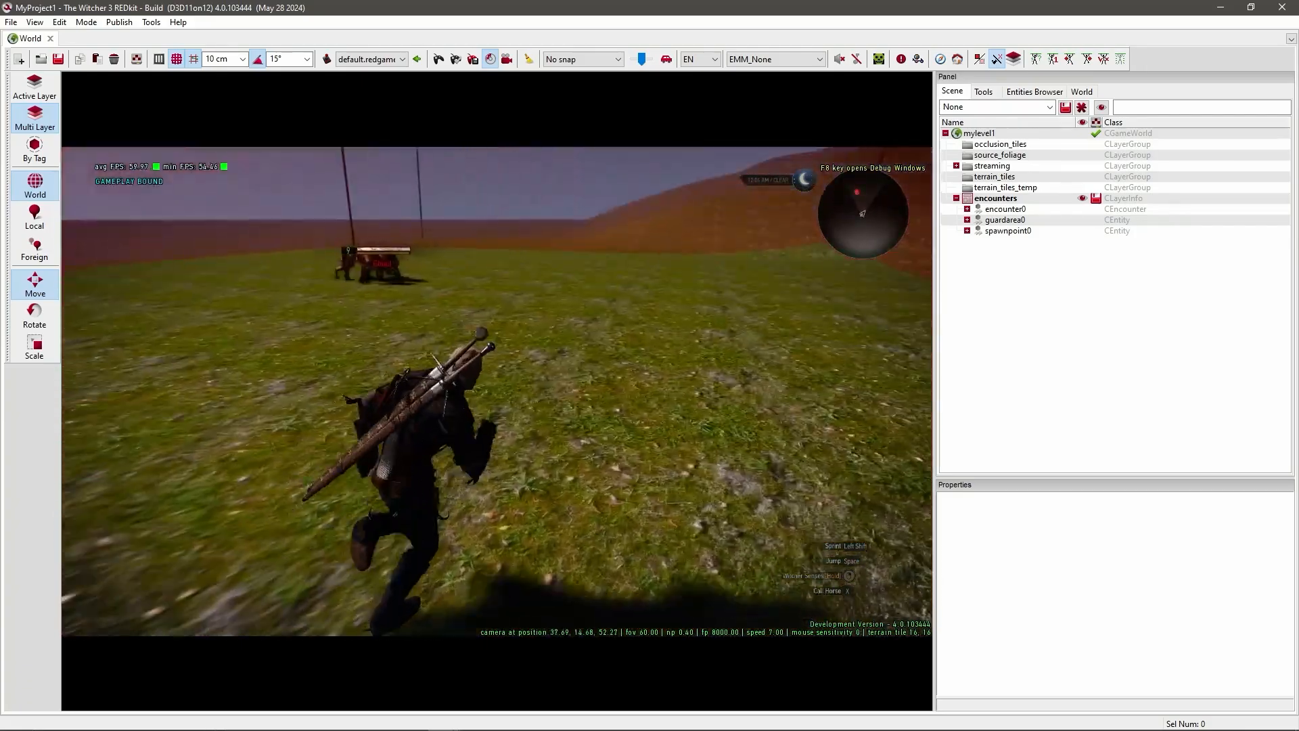
key(s)
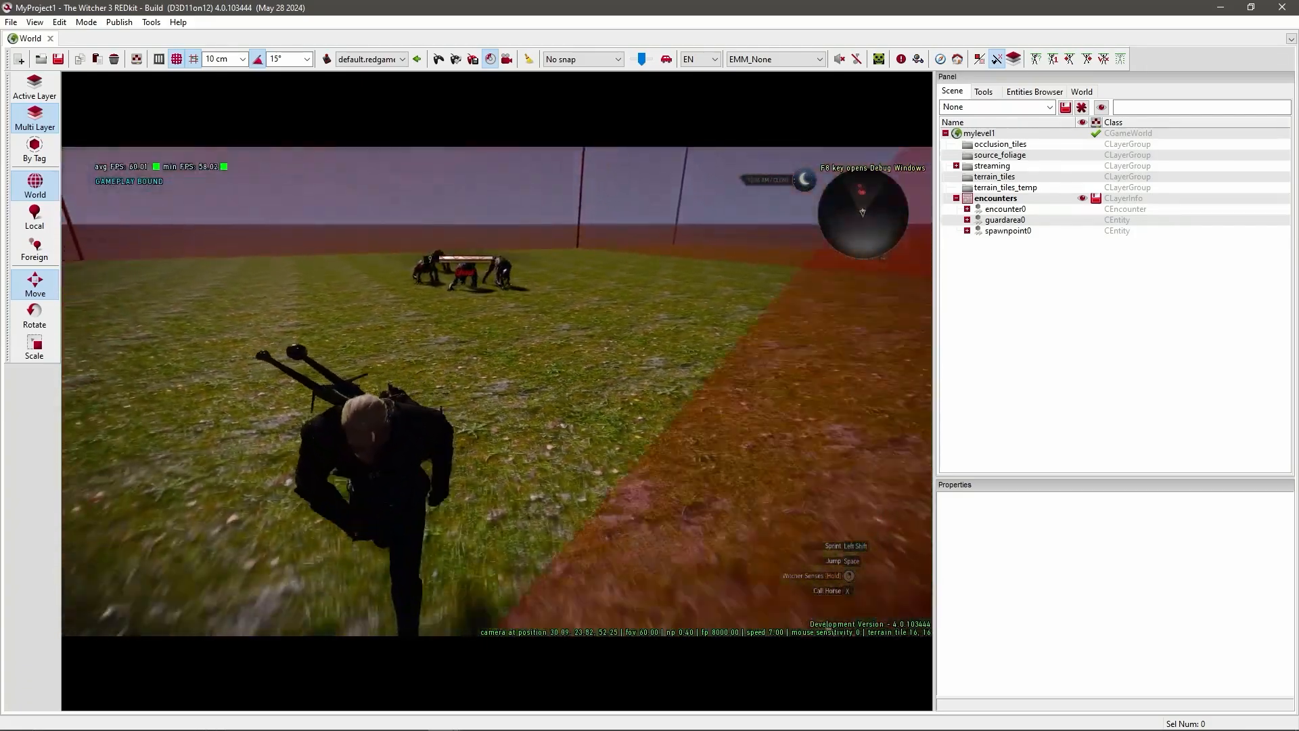
key(a)
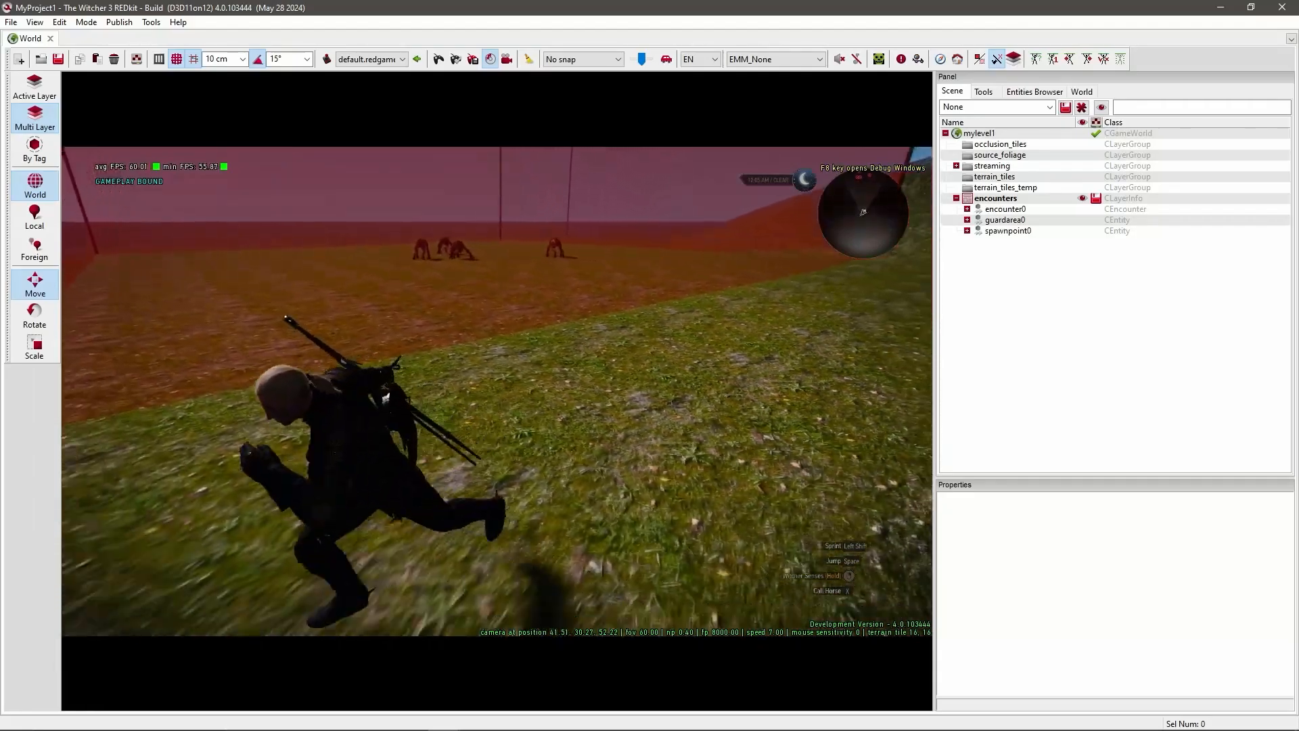
key(w)
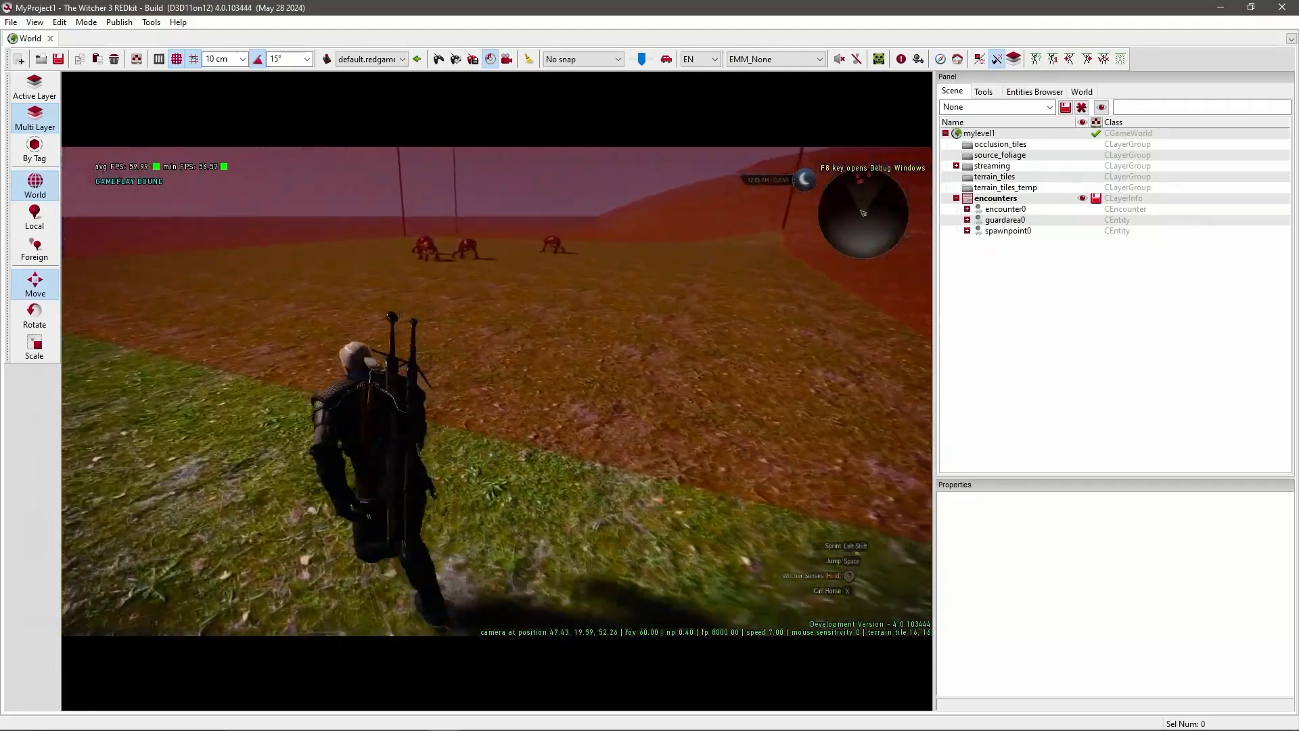
key(a)
key(w)
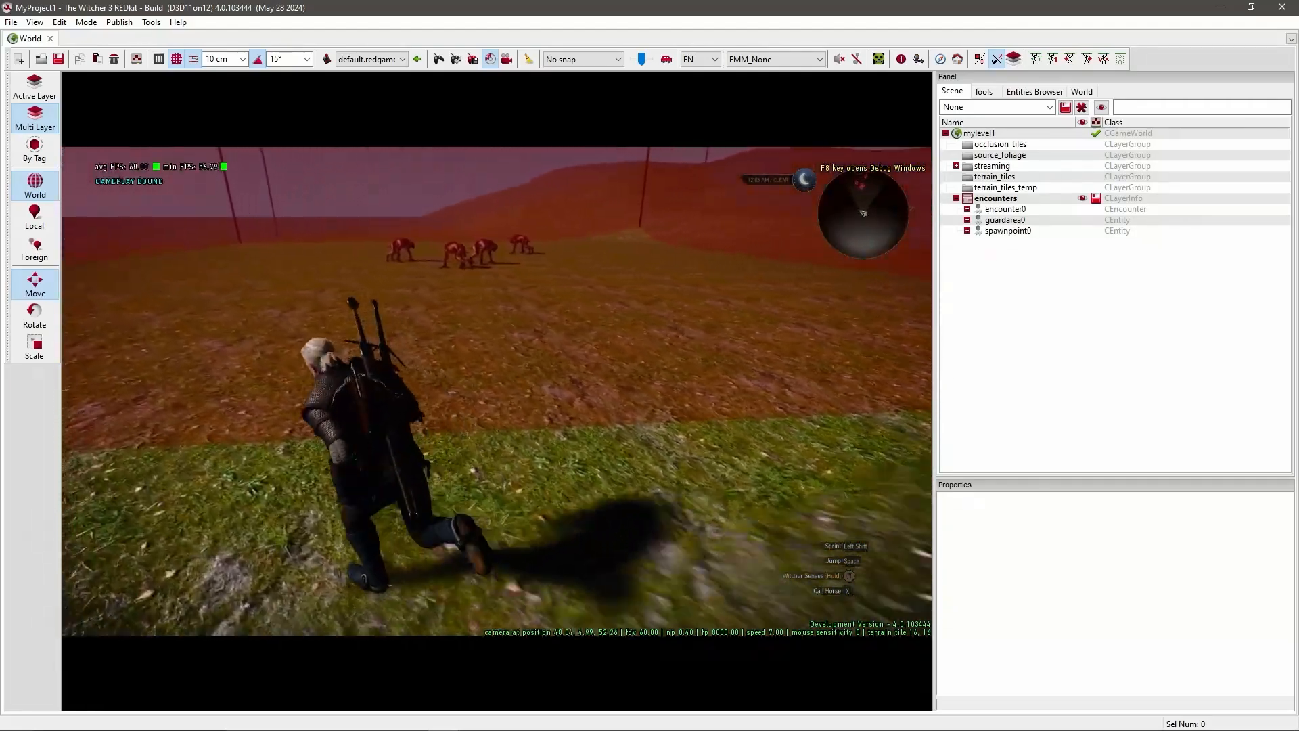
key(d)
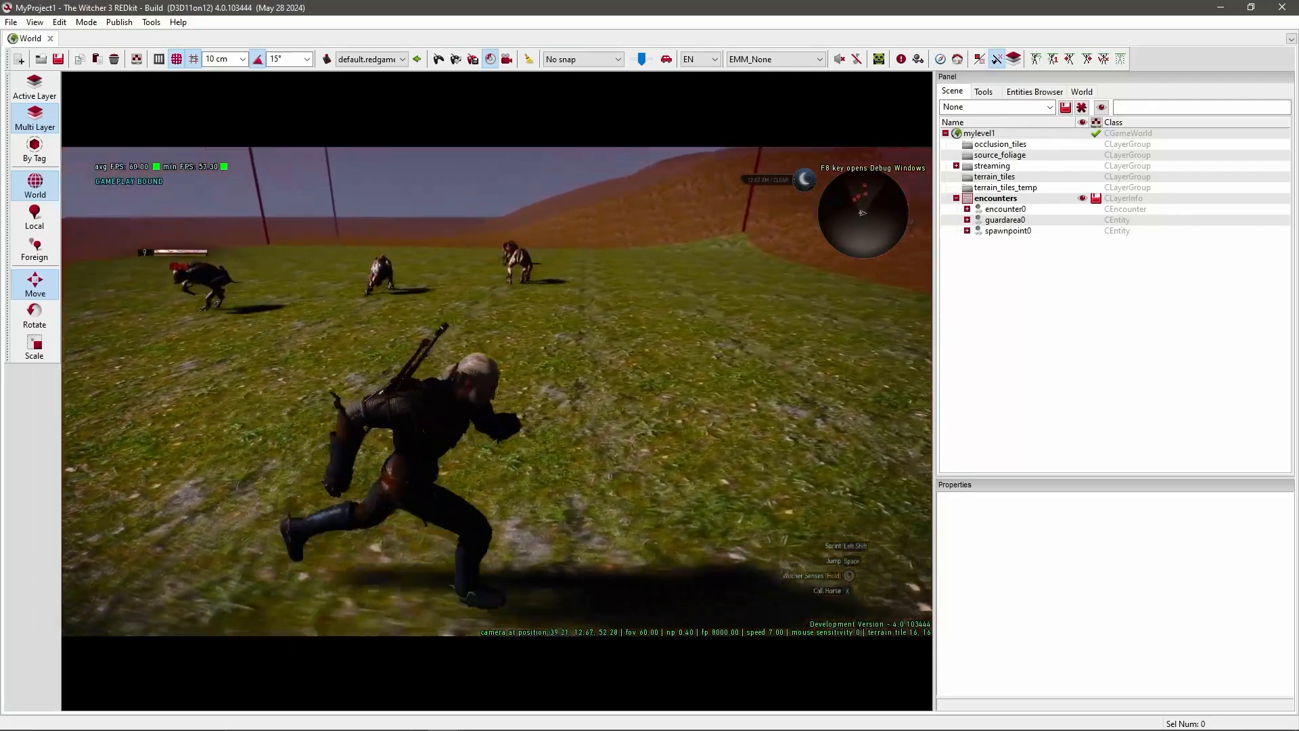
key(s)
key(a)
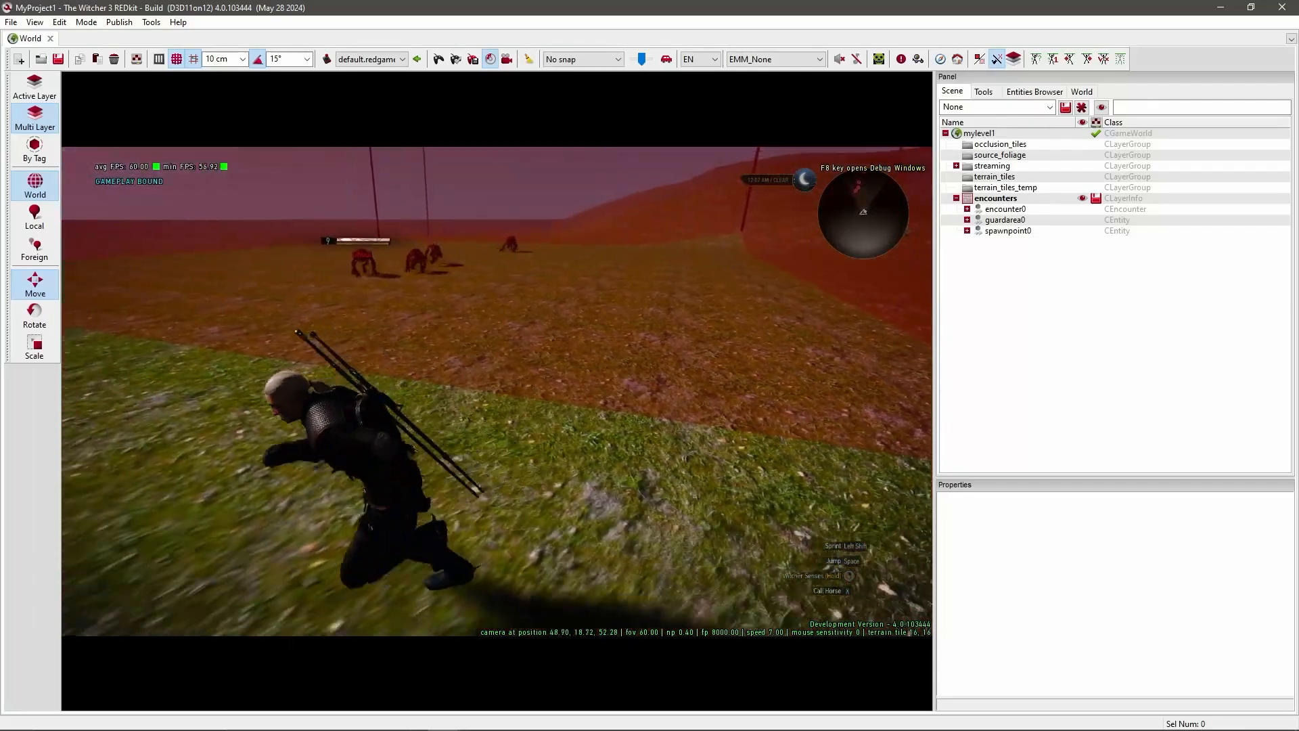
key(ctrl+shift+q)
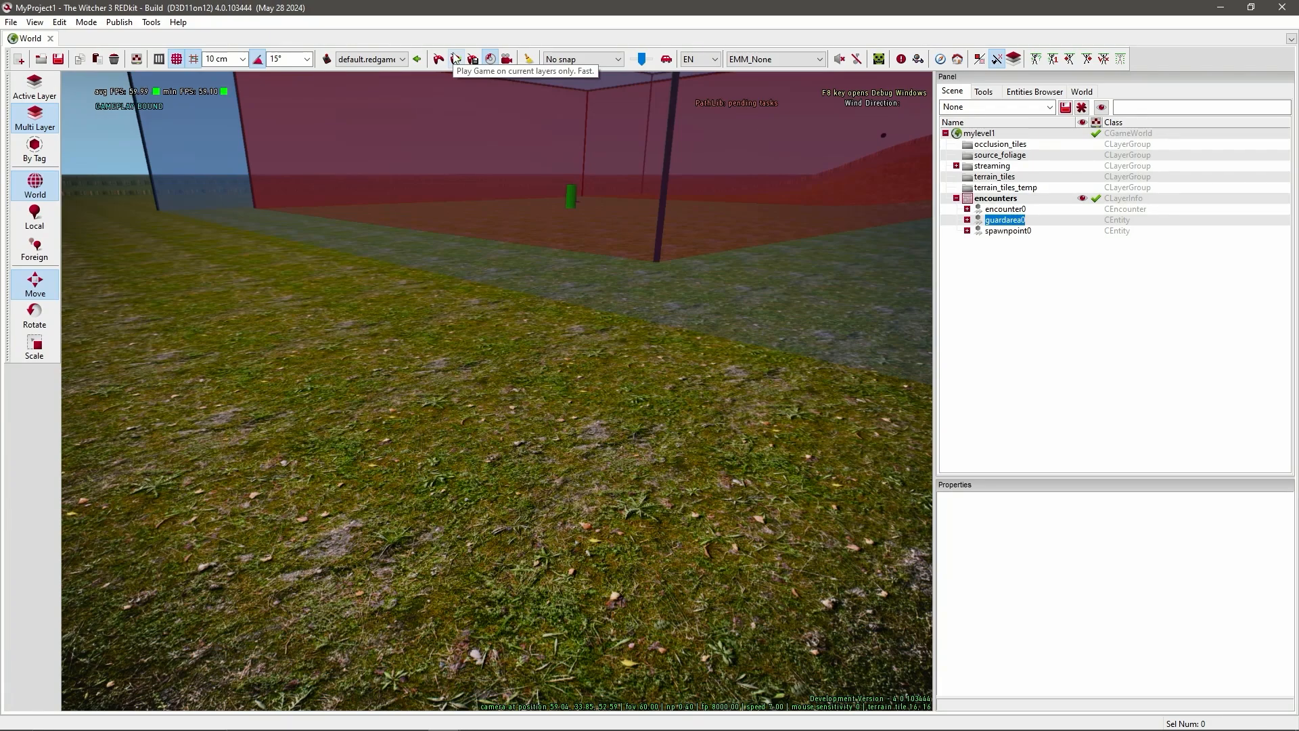
Duplicate spawnpoint0 and place the copy toward the far corner of the red guard area
mouse_move(566, 398)
right_down()
mouse_move(569, 277)
mouse_move(568, 399)
right_up()
key(shift+w)
click(1007, 231)
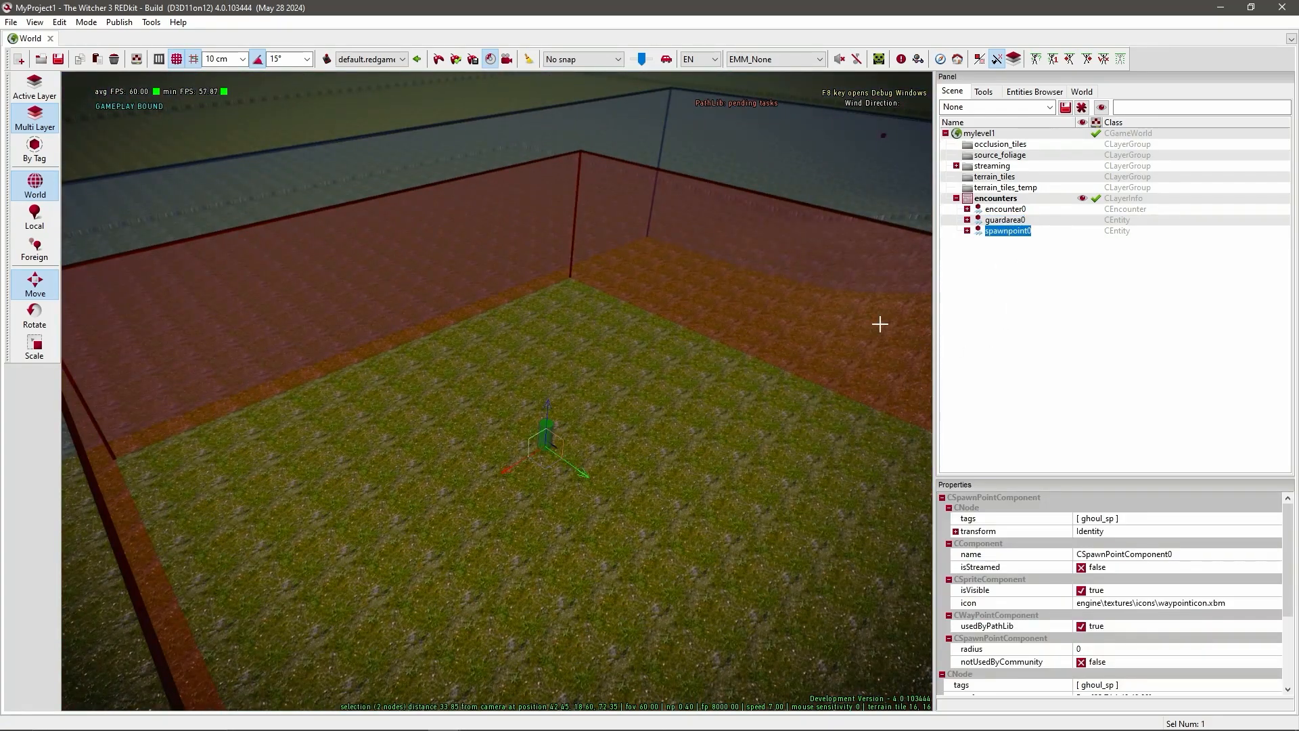
right_drag(675, 459, 704, 487)
right_drag(720, 376, 569, 364)
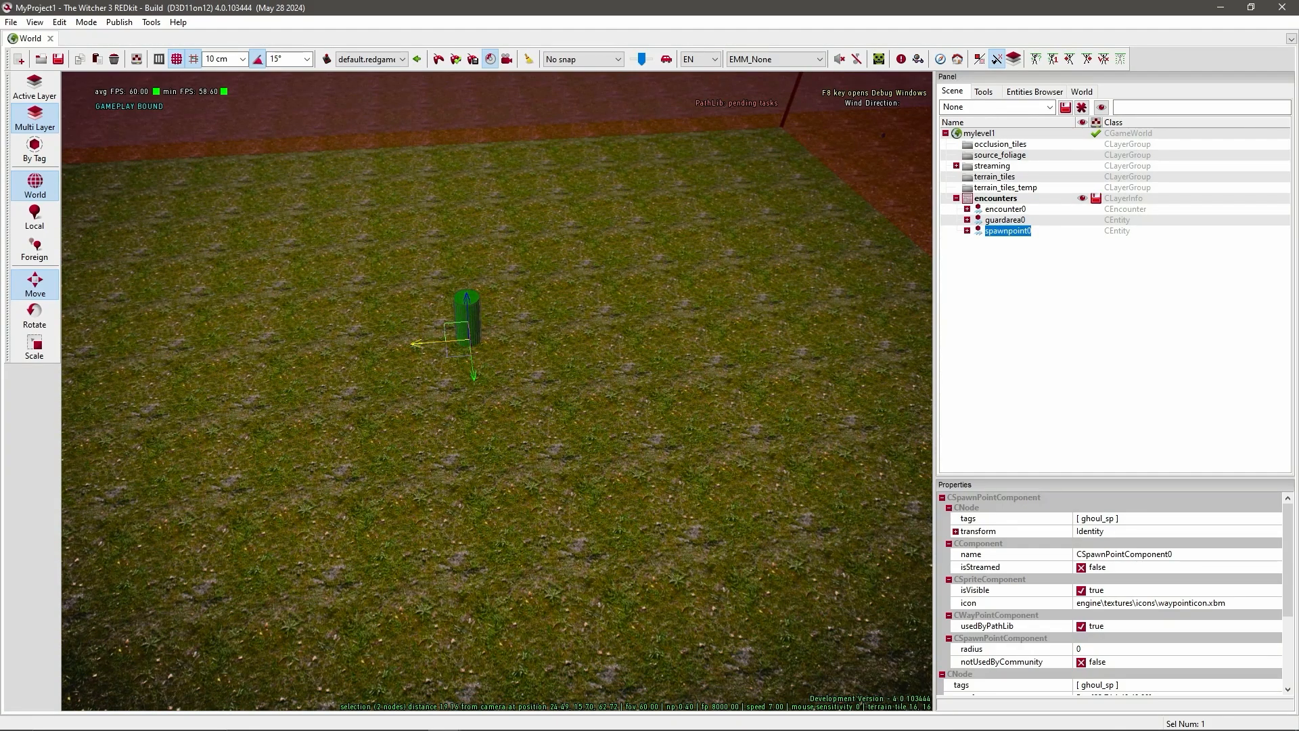
shift+drag(421, 344, 595, 356)
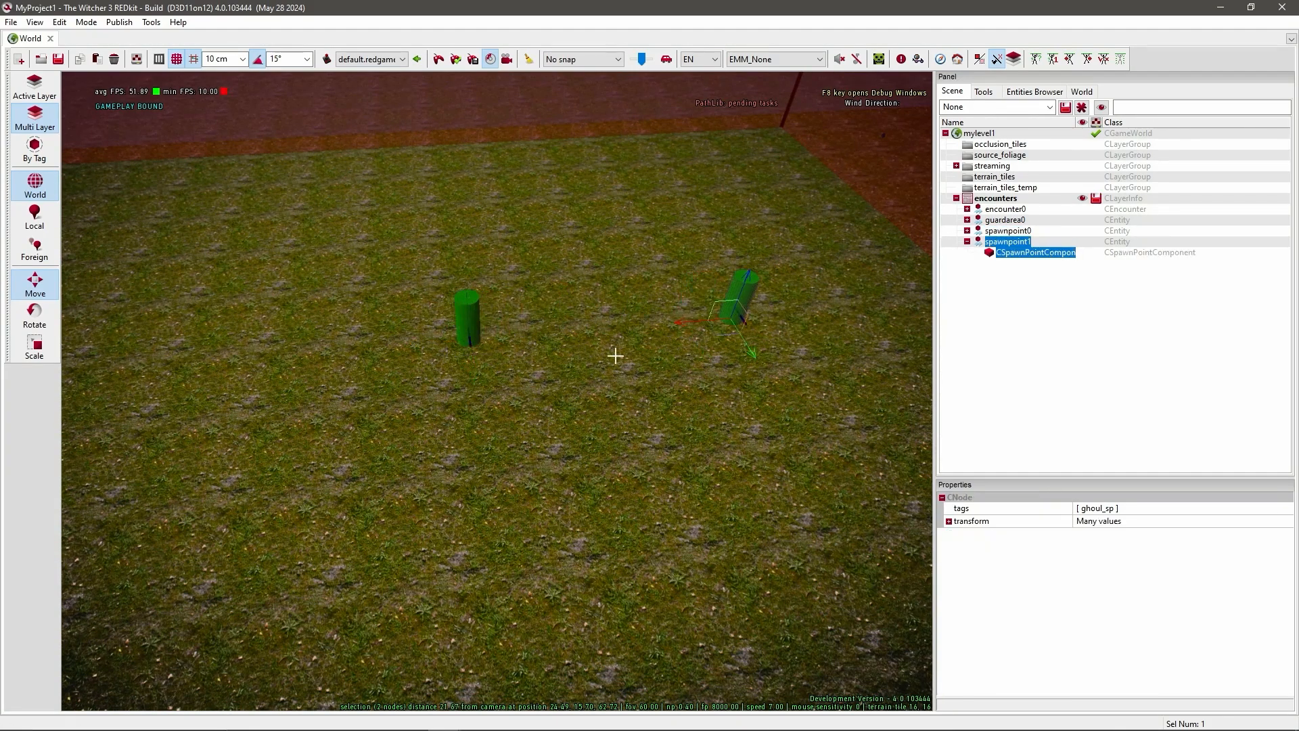
drag(748, 352, 651, 230)
Duplicate the new spawn point and place the second copy on the near side of the guard area, away from the other two
key(e)
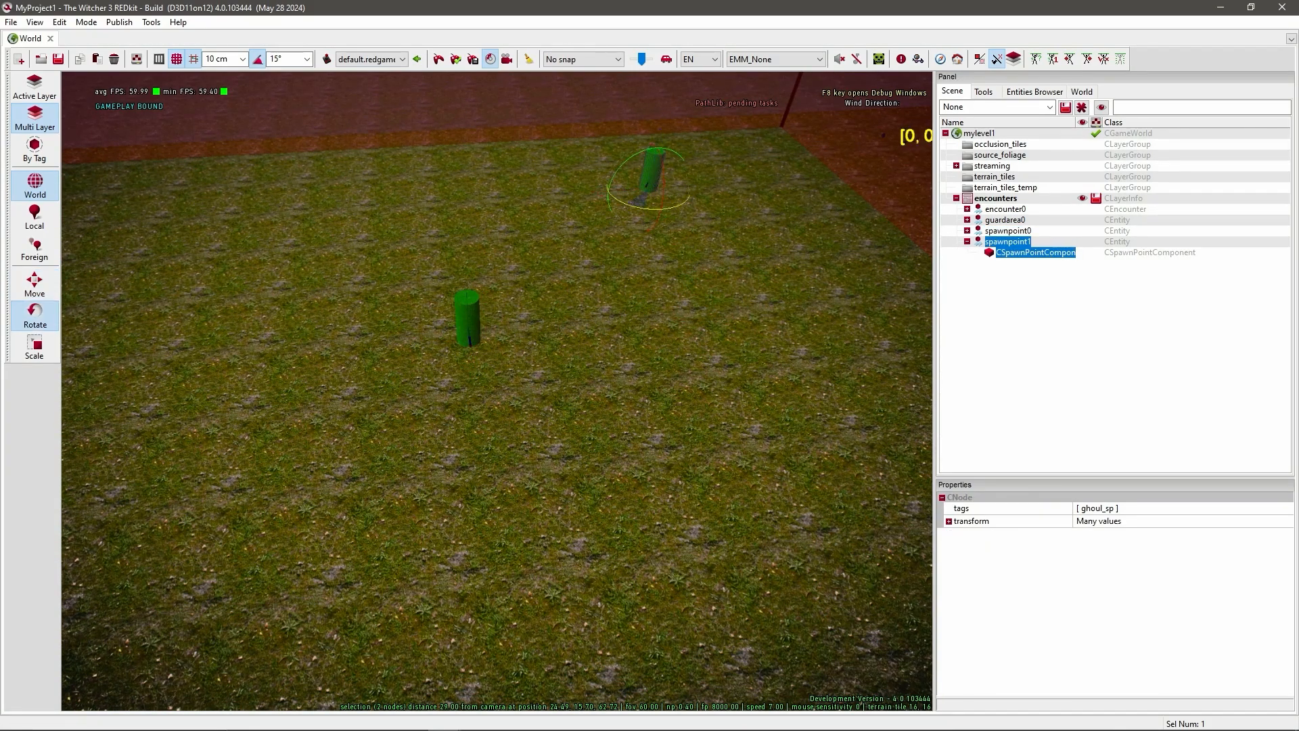
shift+click(647, 224)
mouse_move(653, 208)
right_down()
mouse_move(640, 236)
mouse_move(638, 209)
right_up()
key(space)
key(space)
drag(622, 239, 887, 608)
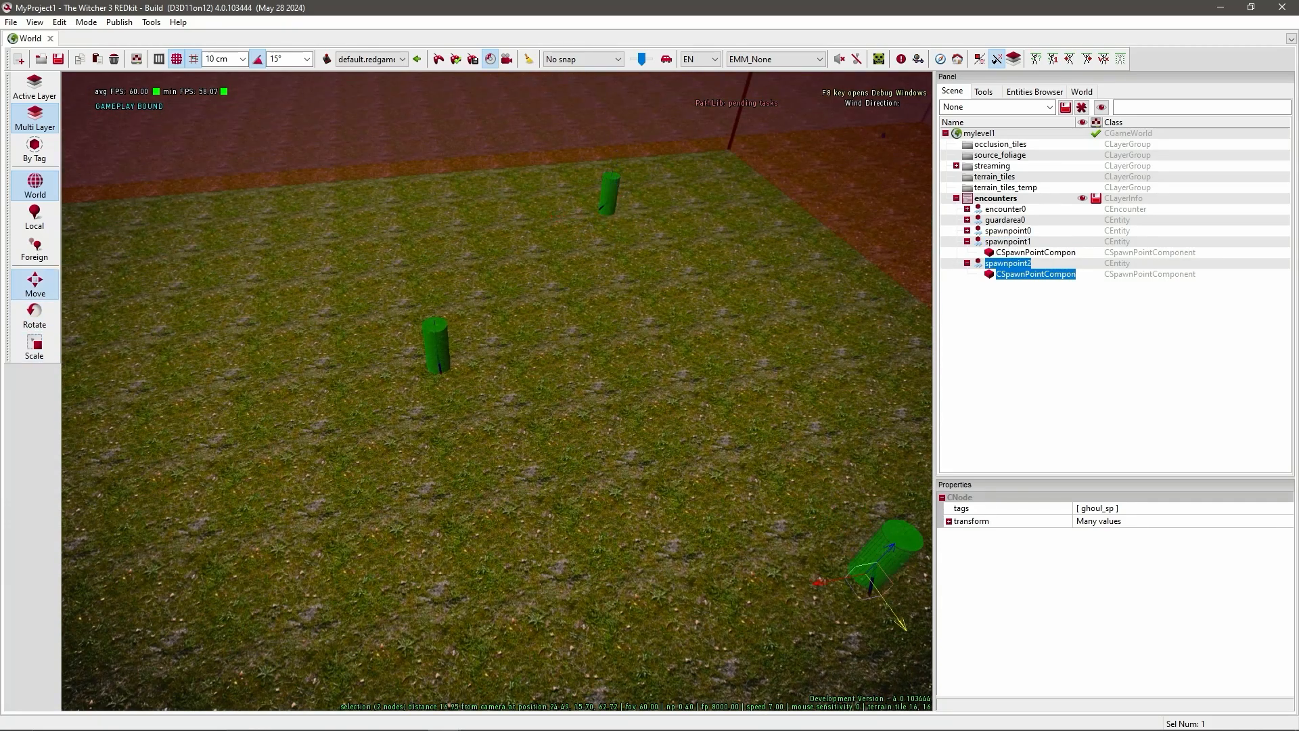
Duplicate the nearest spawn point and place the third copy in open ground inside the guard area, leaving all four spread apart
right_drag(498, 185, 499, 180)
shift+click(540, 248)
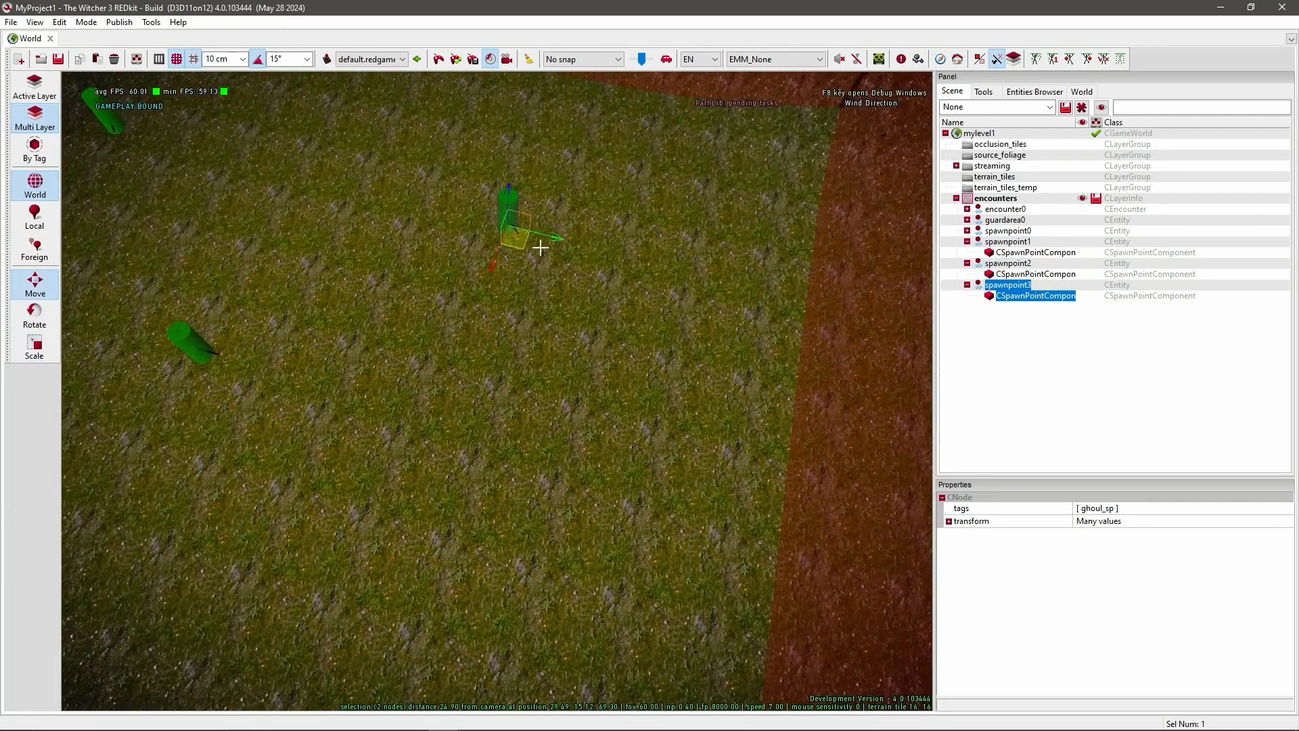
key(space)
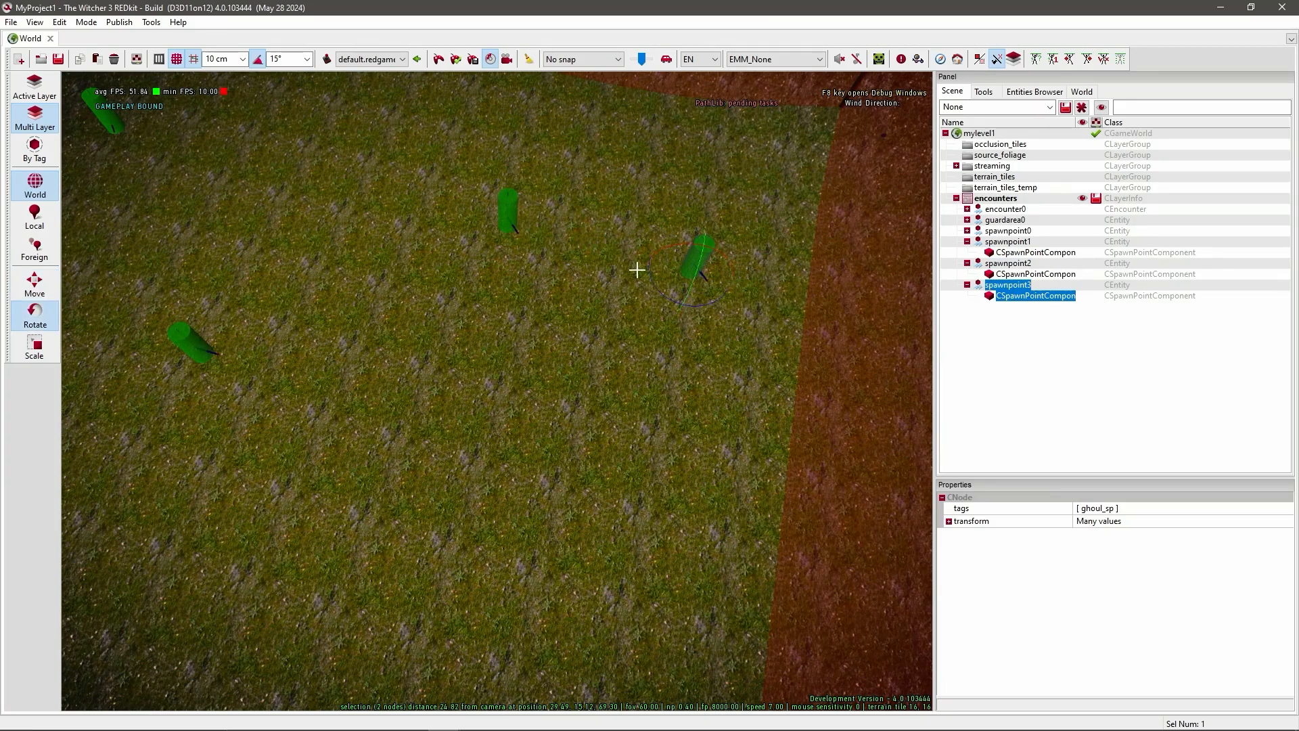
key(space)
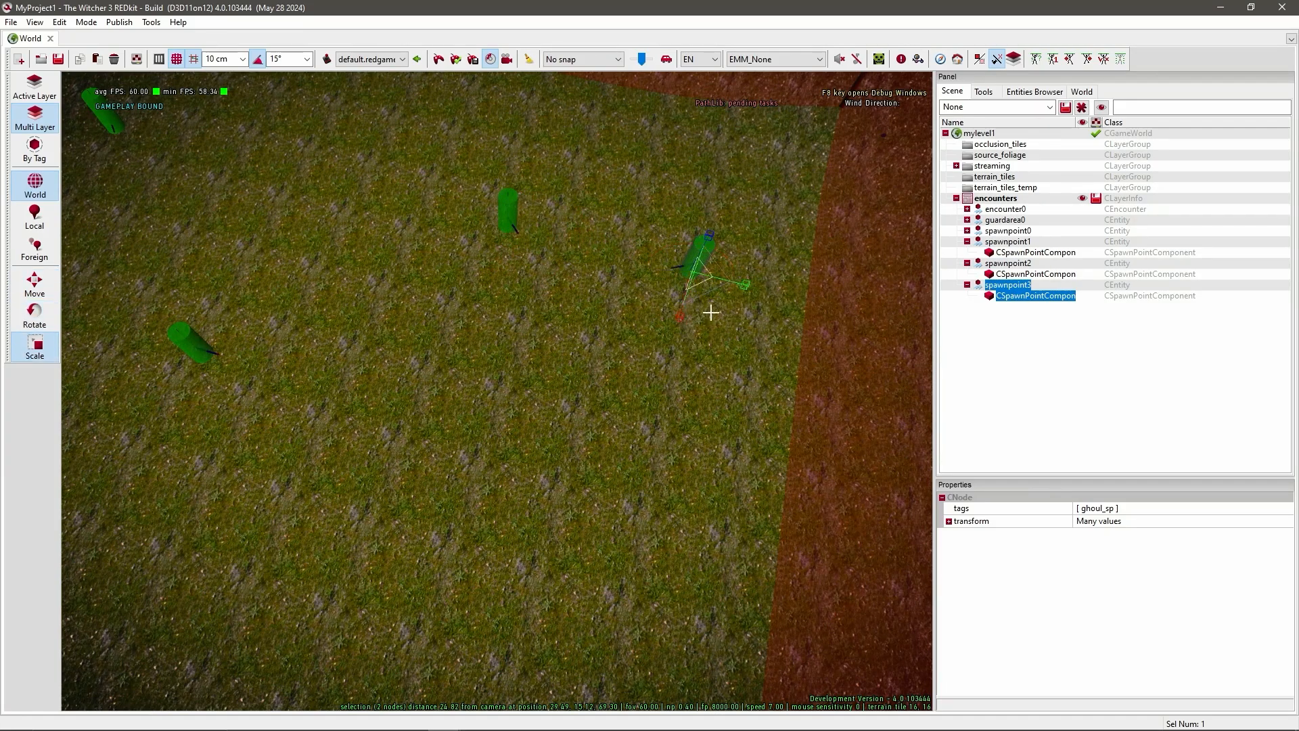
key(space)
drag(684, 313, 636, 571)
click(689, 211)
Play the game on current layers only from outside the areas and run along the guard area to check the ghouls spawn at separate points
right_drag(689, 212, 593, 225)
key(w)
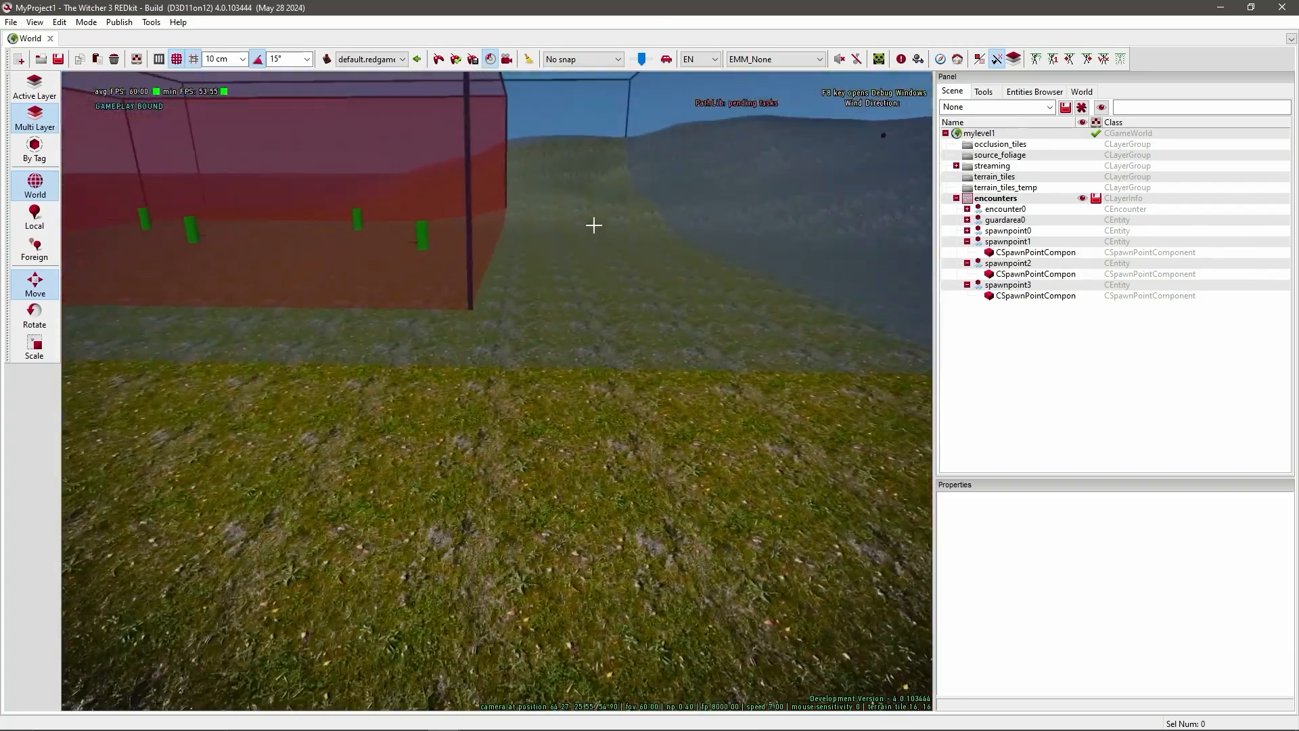
click(457, 60)
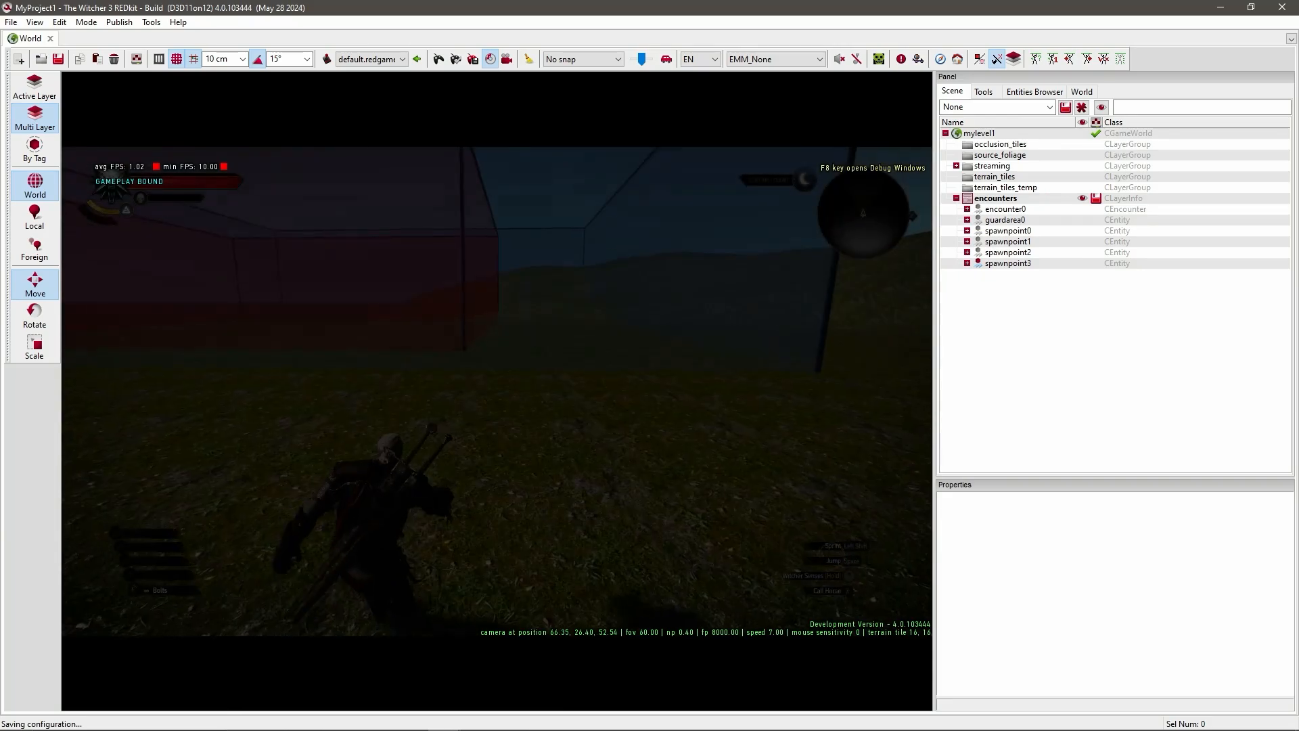
key(w)
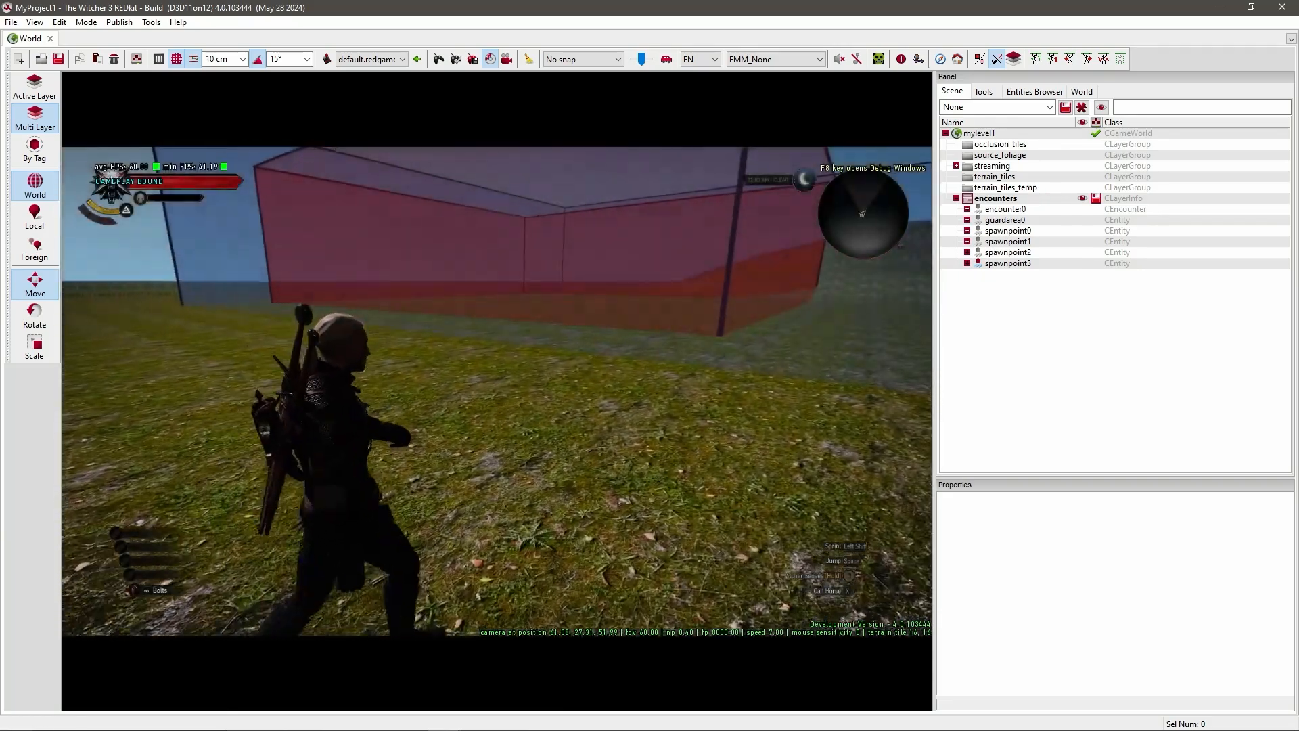
key(a)
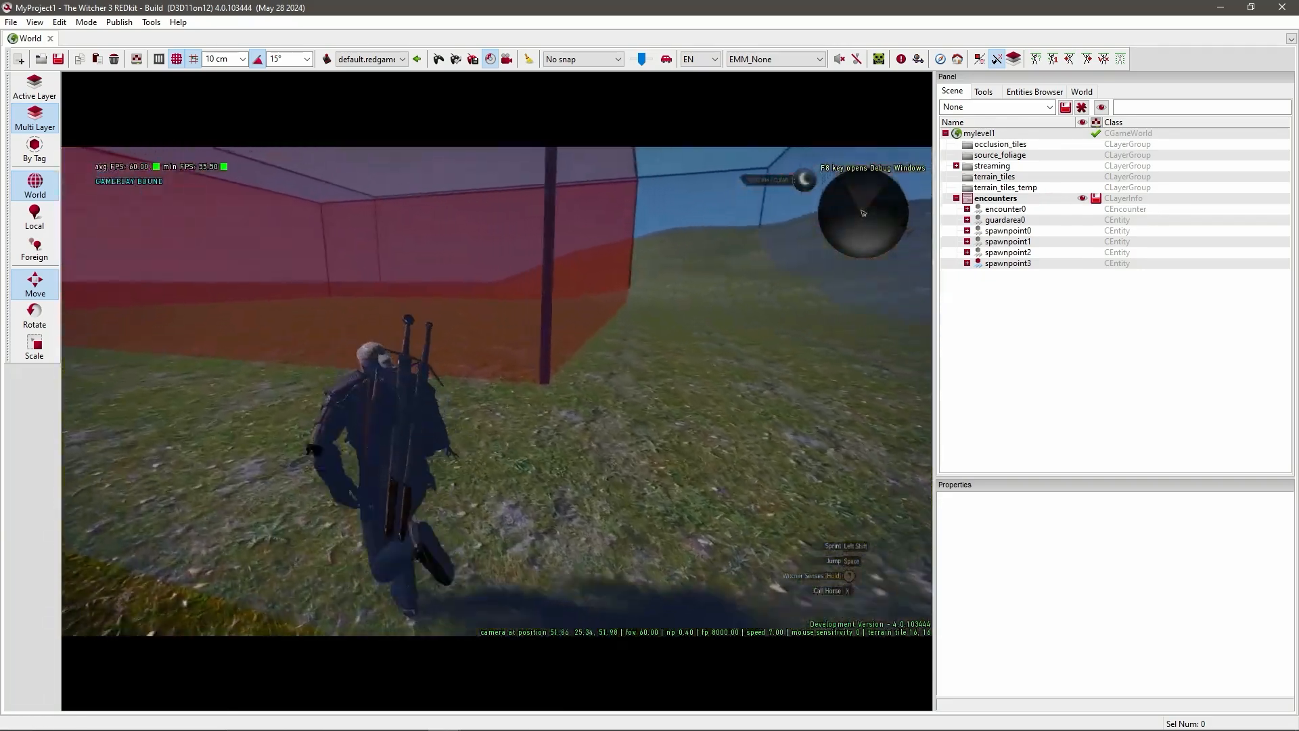
key(a)
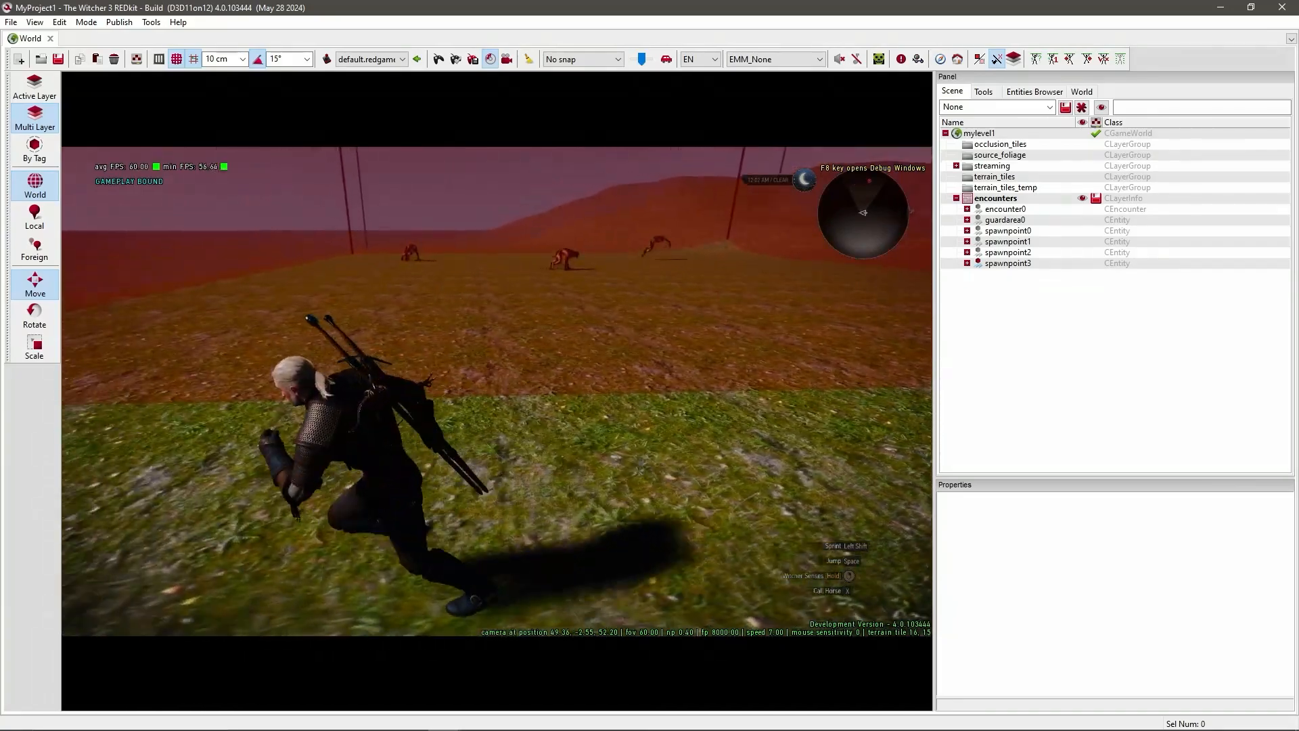
key(w)
key(d)
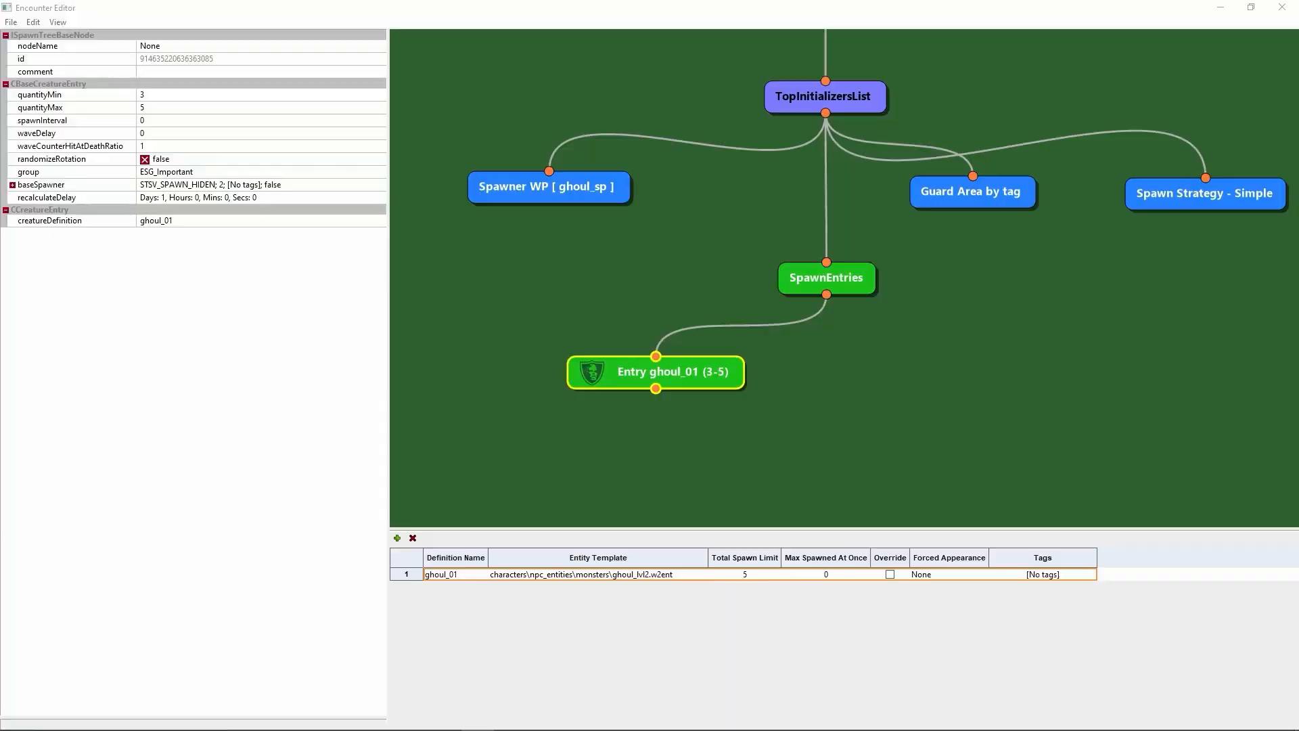
Add a Set NPC level node under Entry ghoul_01 in the spawn tree and set its level to 1
click(863, 393)
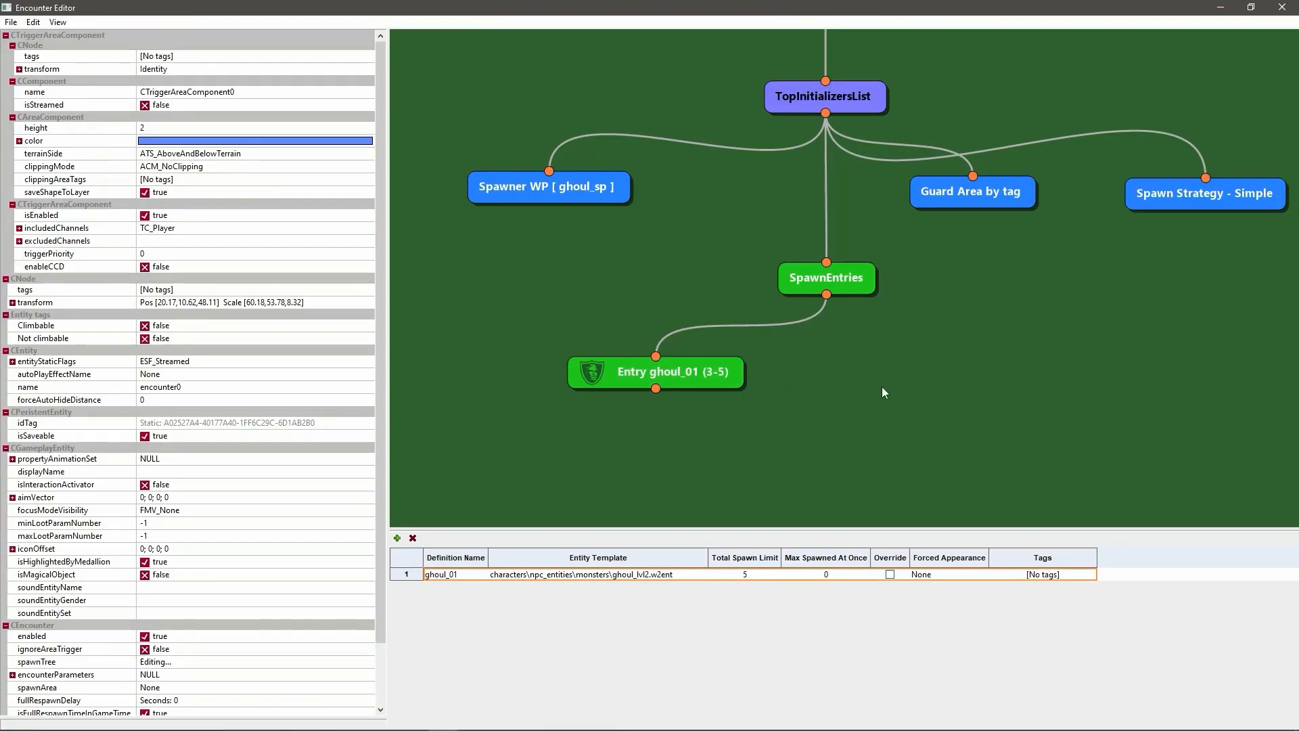
drag(863, 392, 872, 399)
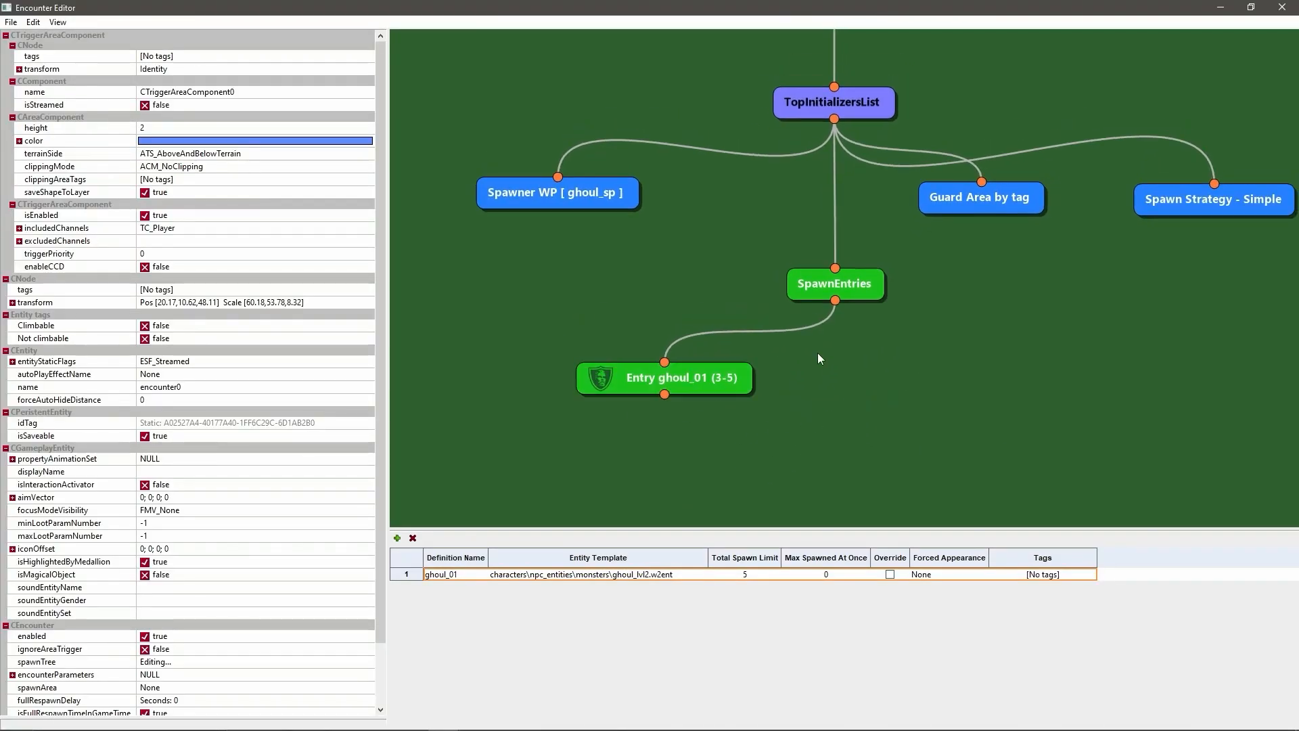
right_click(680, 386)
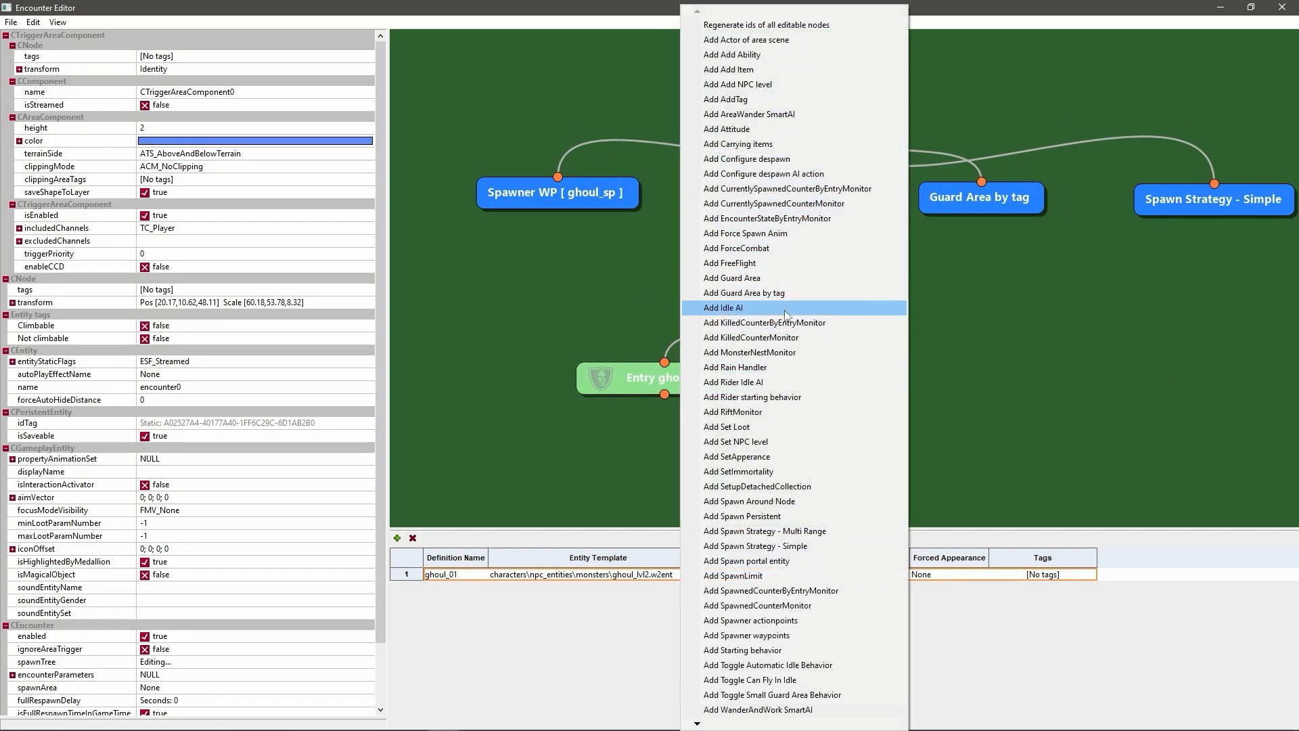
click(755, 443)
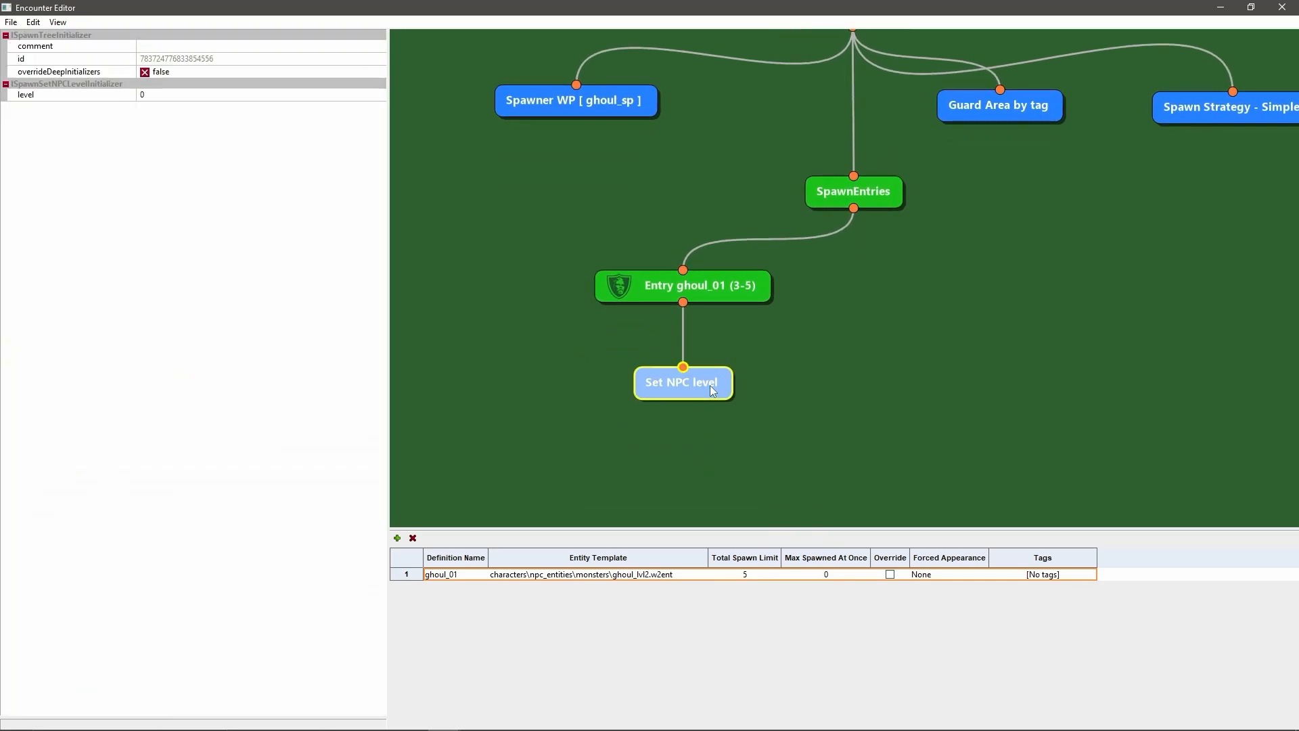
click(180, 98)
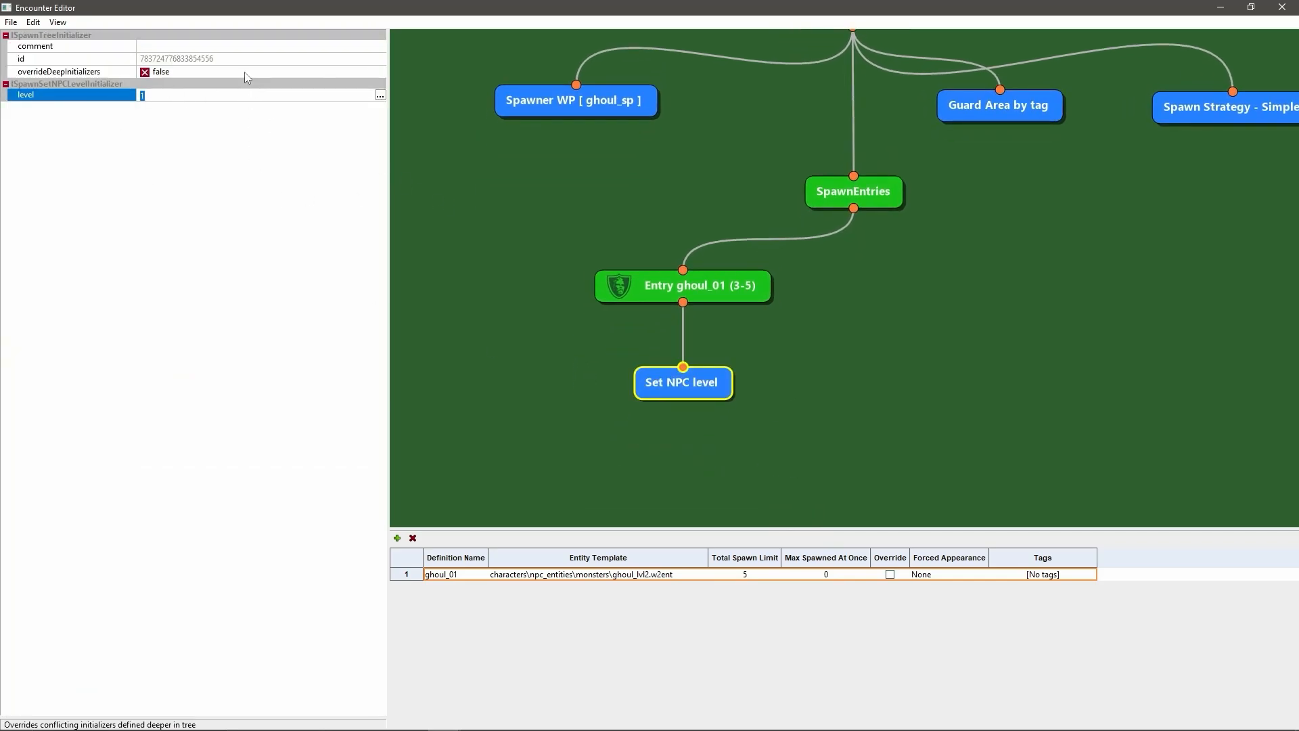
click(485, 215)
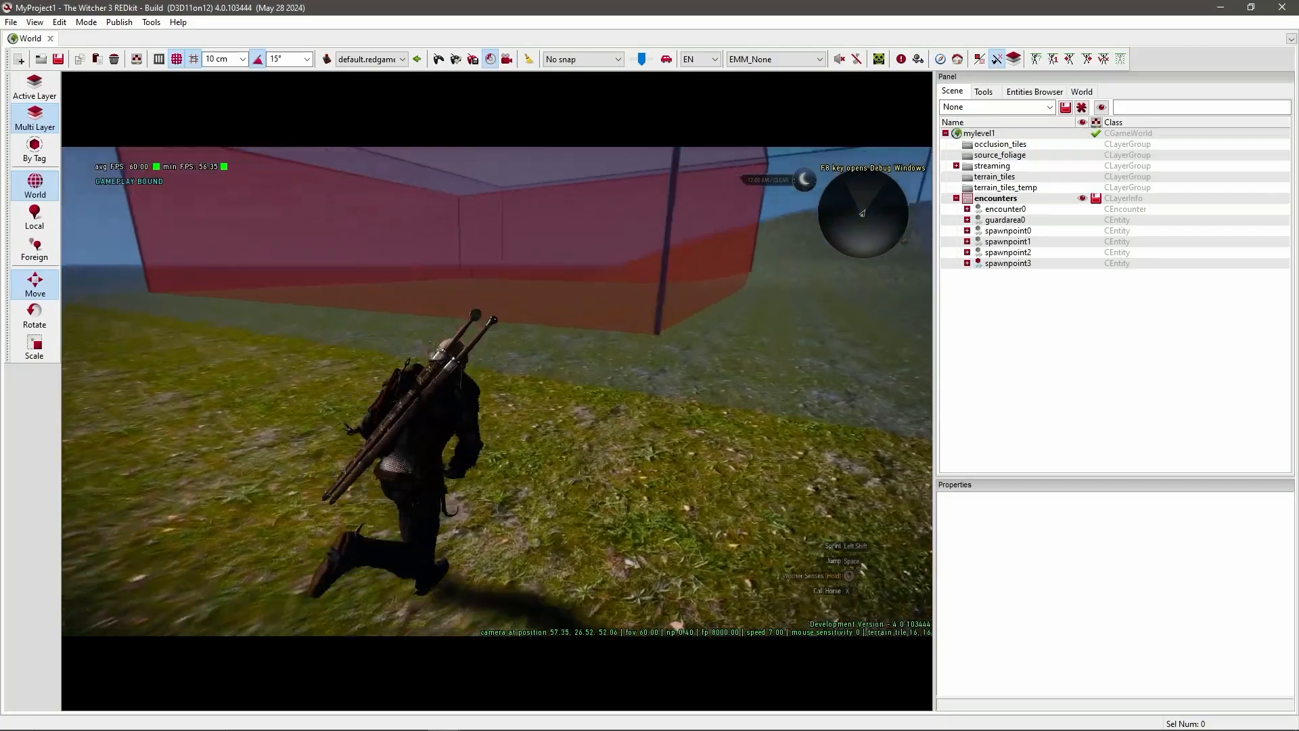
Playtest the encounter by running into the guard area and approaching the ghouls to check their level
key(w)
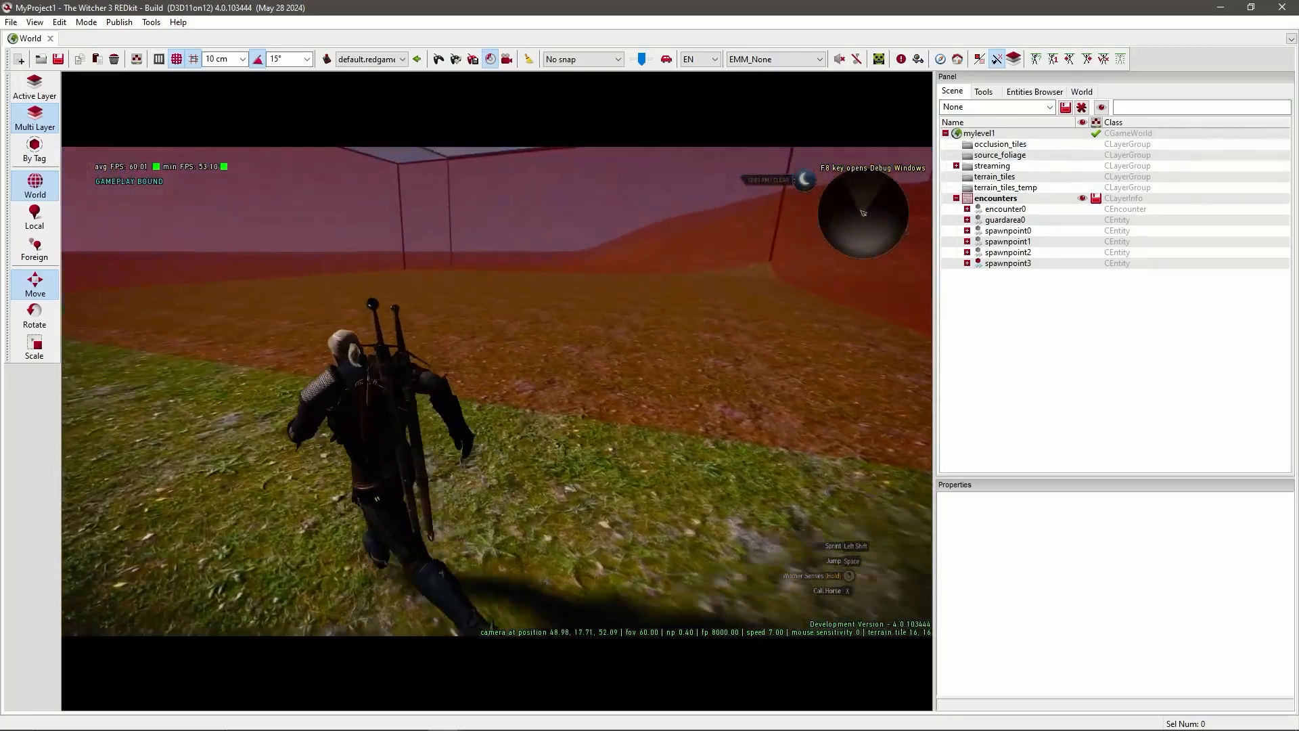
key(s)
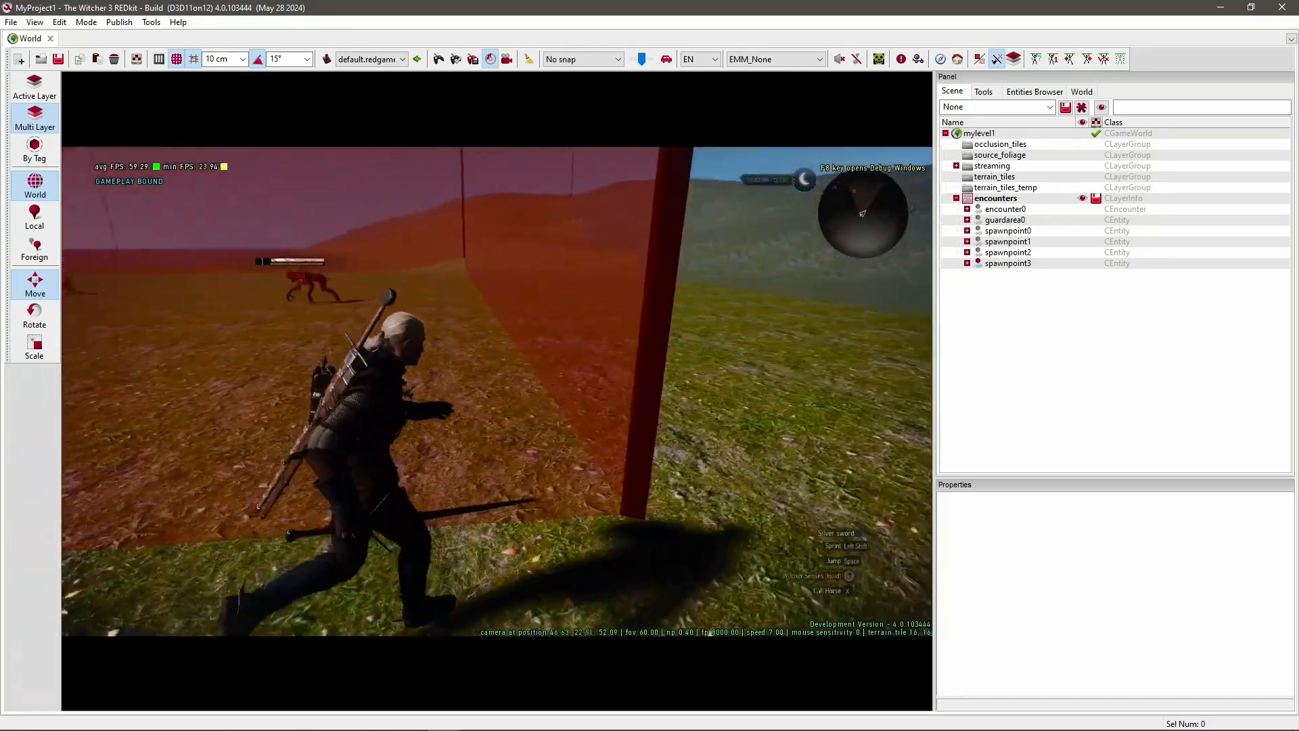
key(w)
key(w)
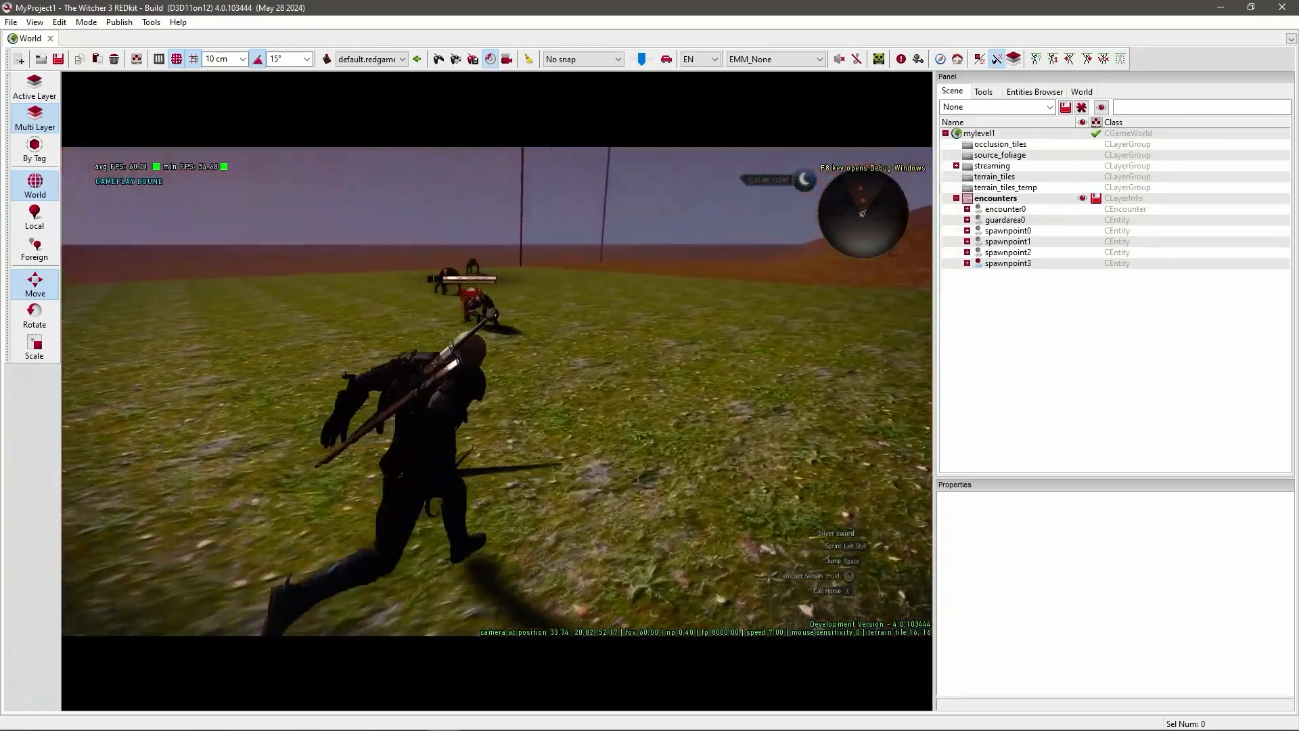
key(w)
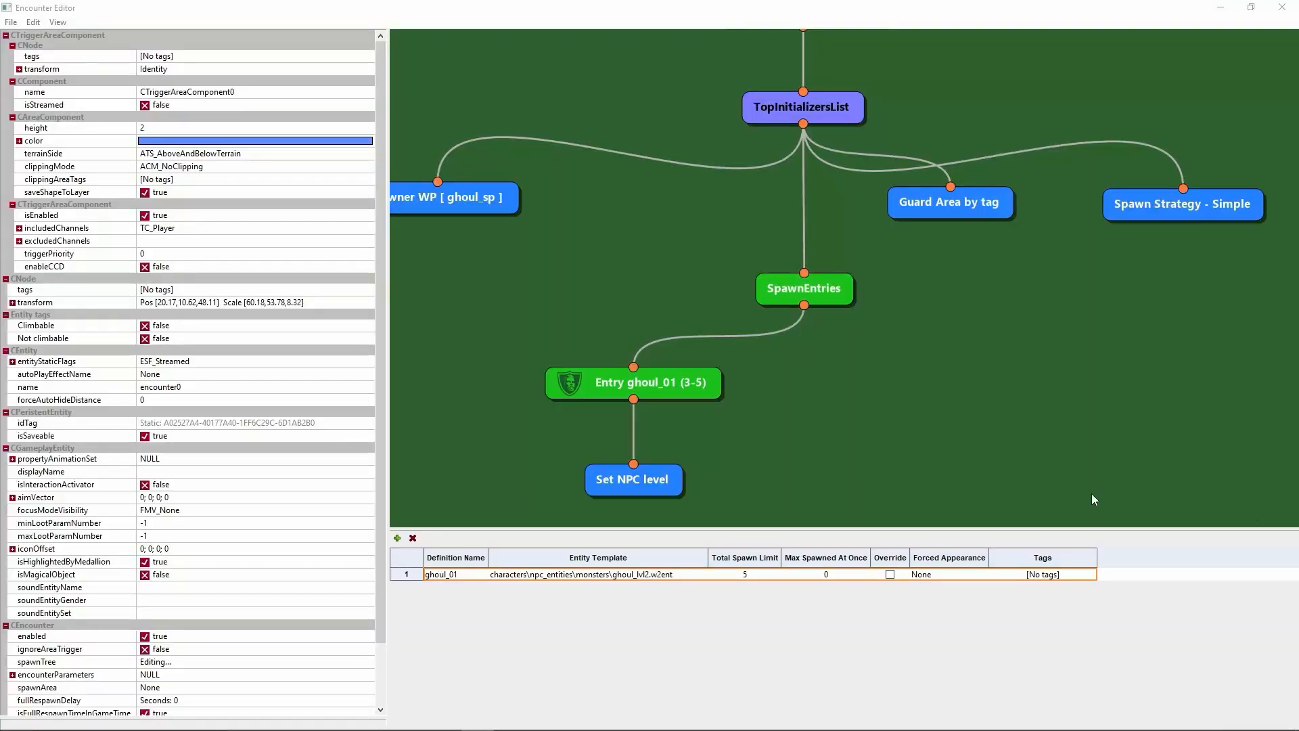
Add a second creature definition named monster_02 to the encounter
drag(850, 481, 871, 463)
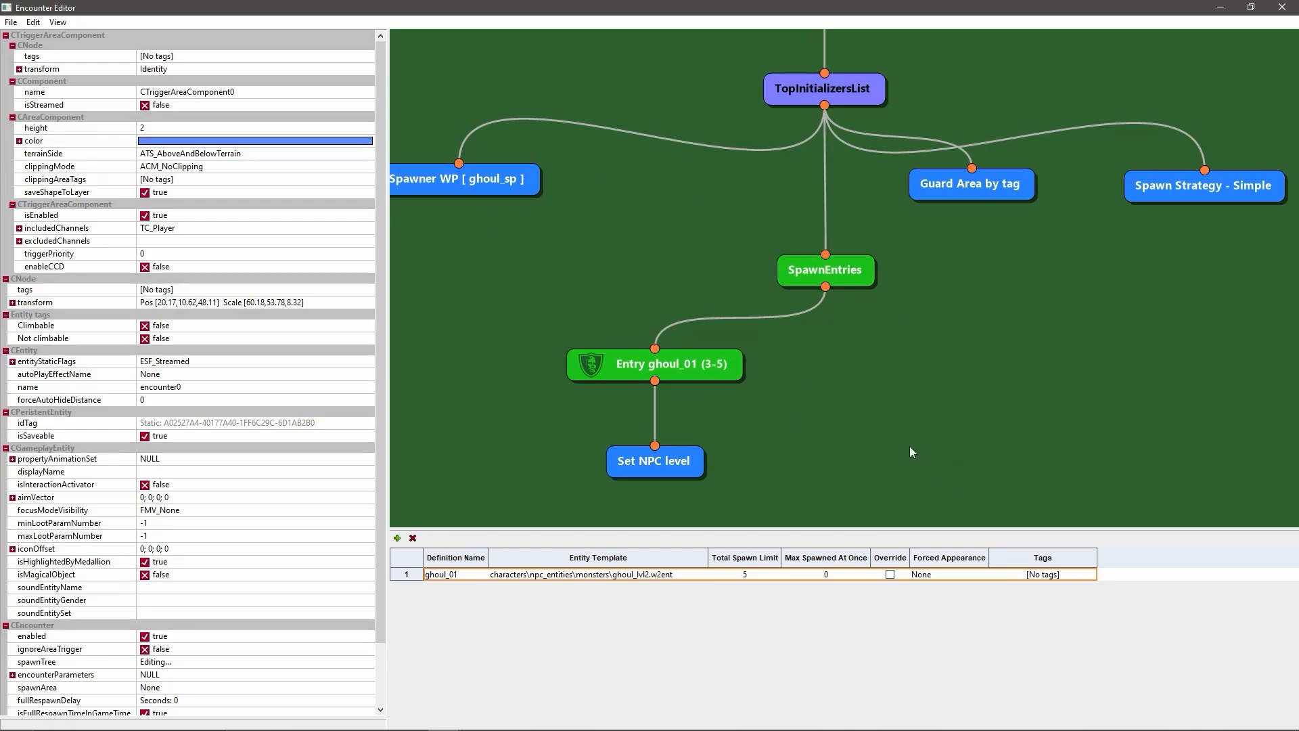
drag(909, 445, 918, 423)
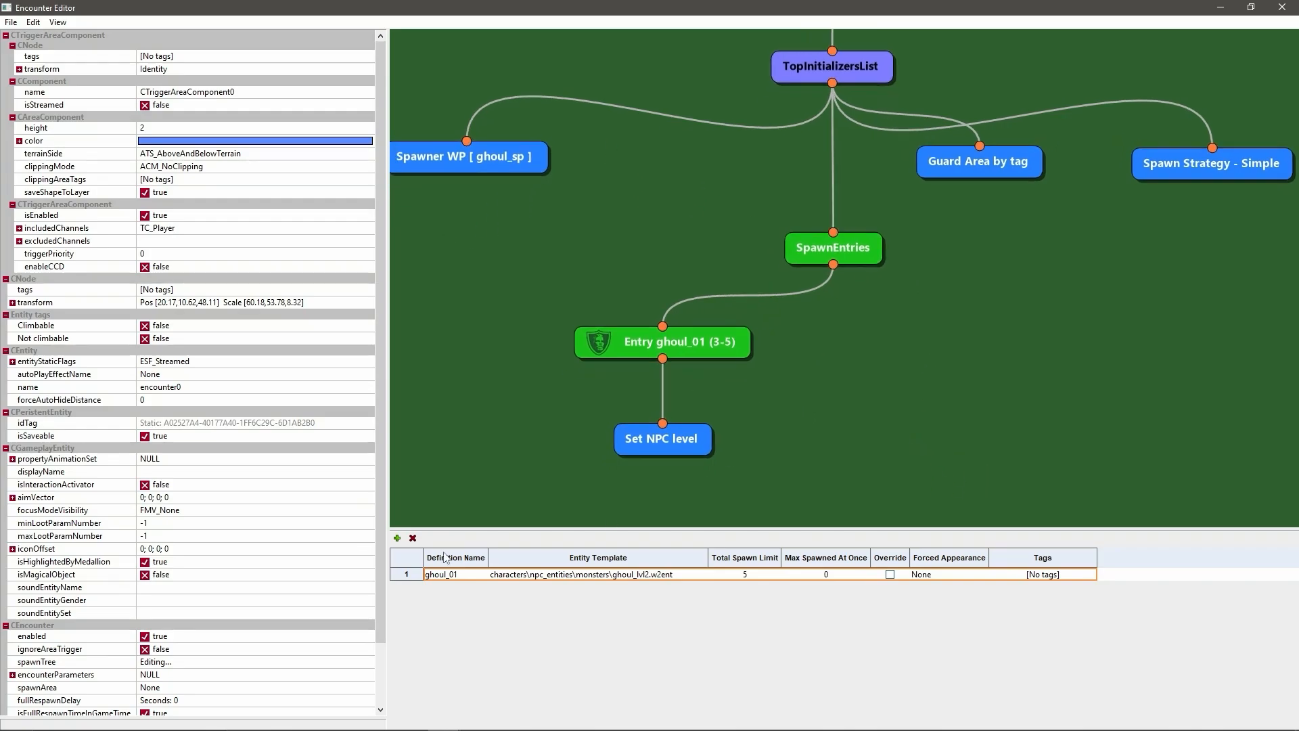
click(397, 539)
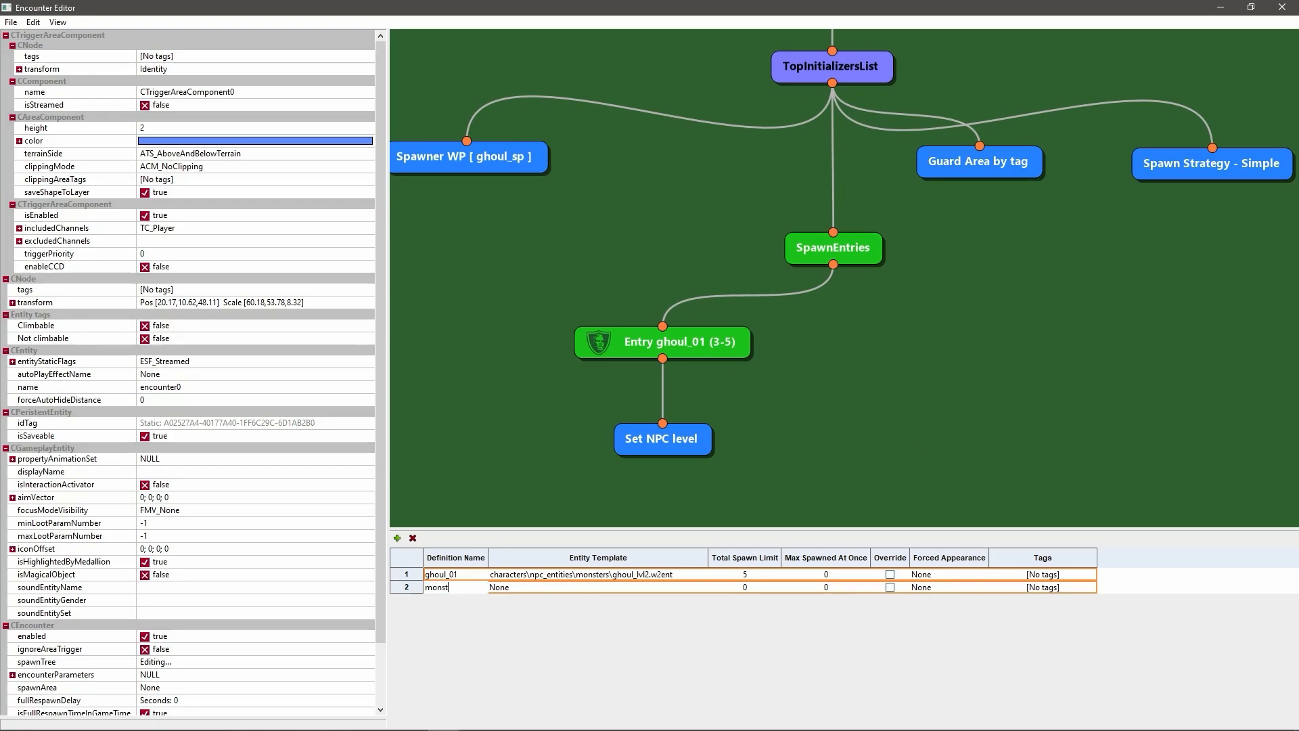
Set monster_02's entity template to forktail_lvl1.w2ent from the monsters folder and its Total Spawn Limit to 1
click(548, 587)
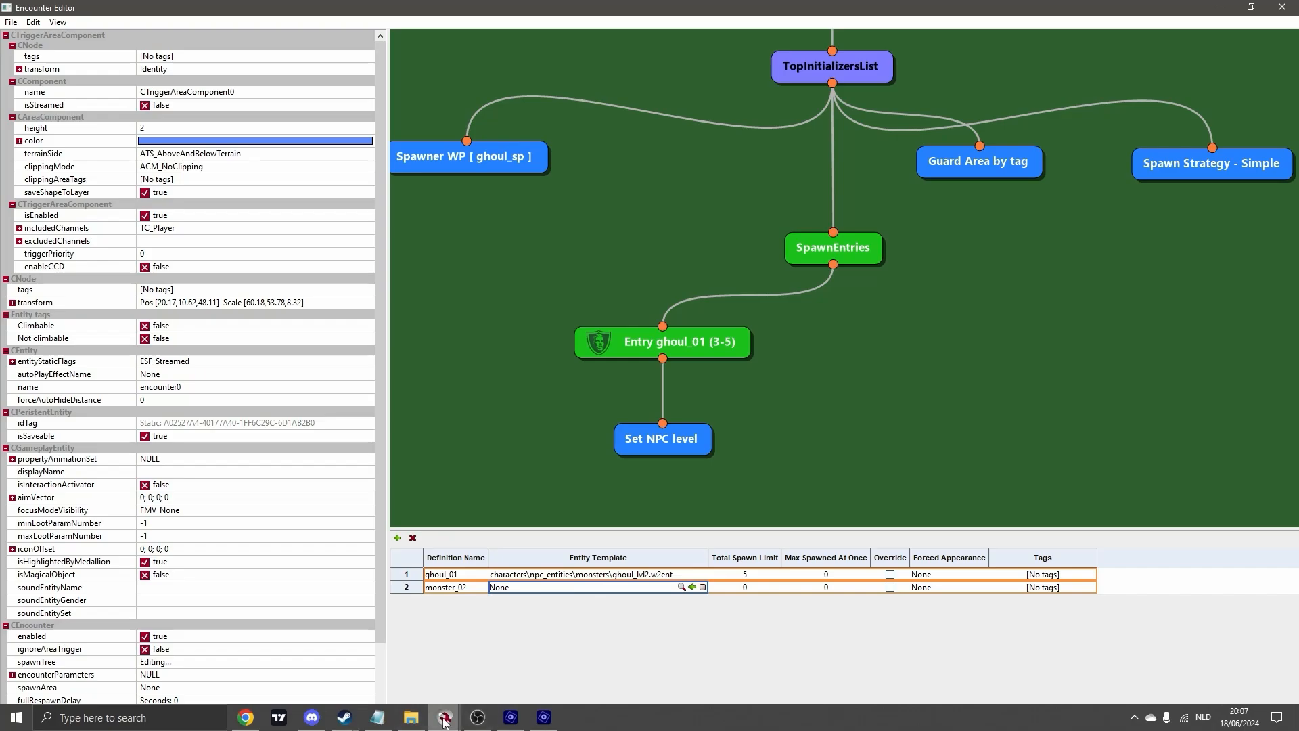
mouse_move(474, 717)
click(419, 679)
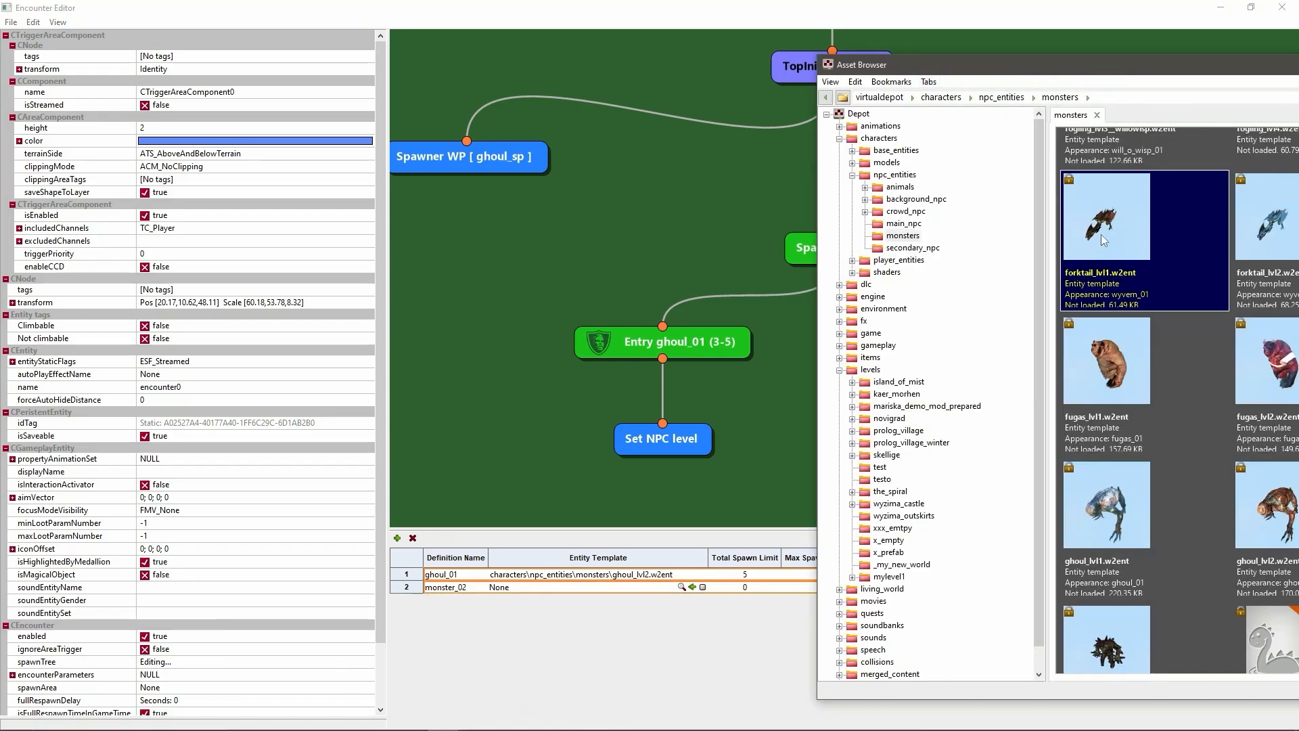
click(691, 587)
click(749, 588)
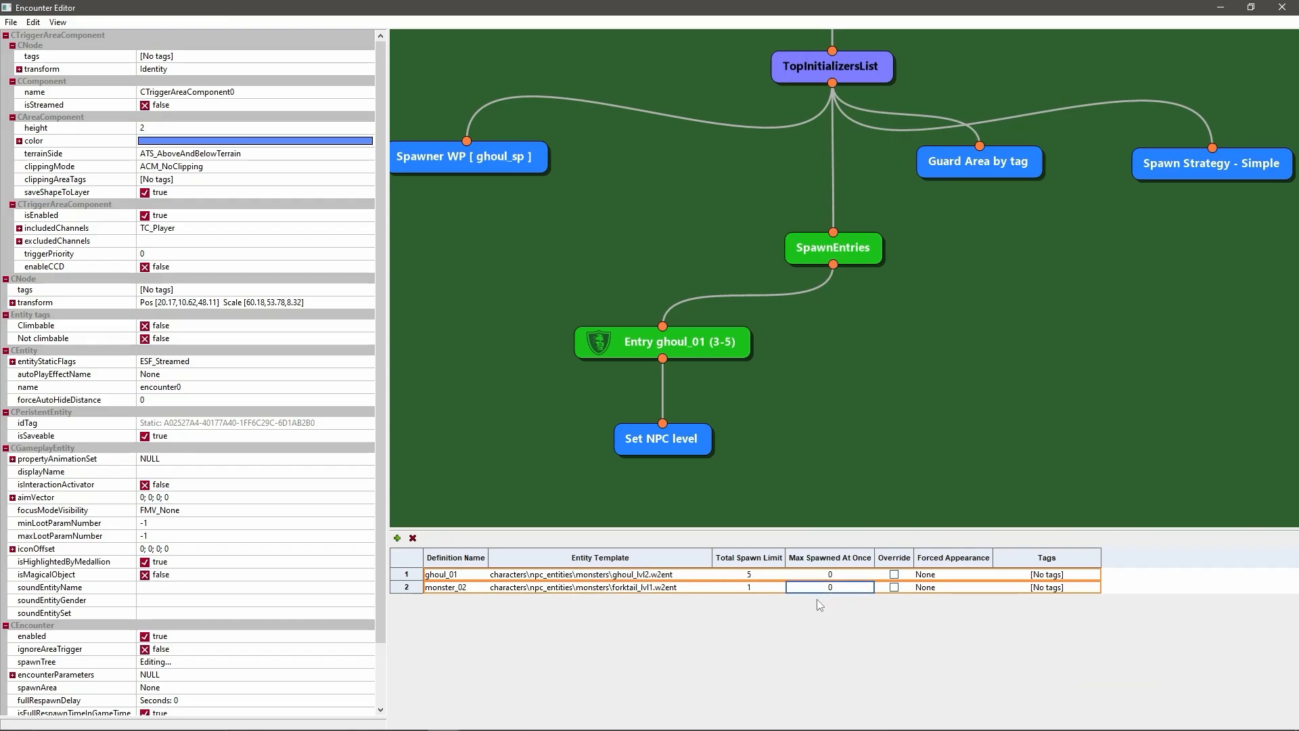
Add another Entry node under SpawnEntries and set its creatureDefinition to monster_02
click(841, 248)
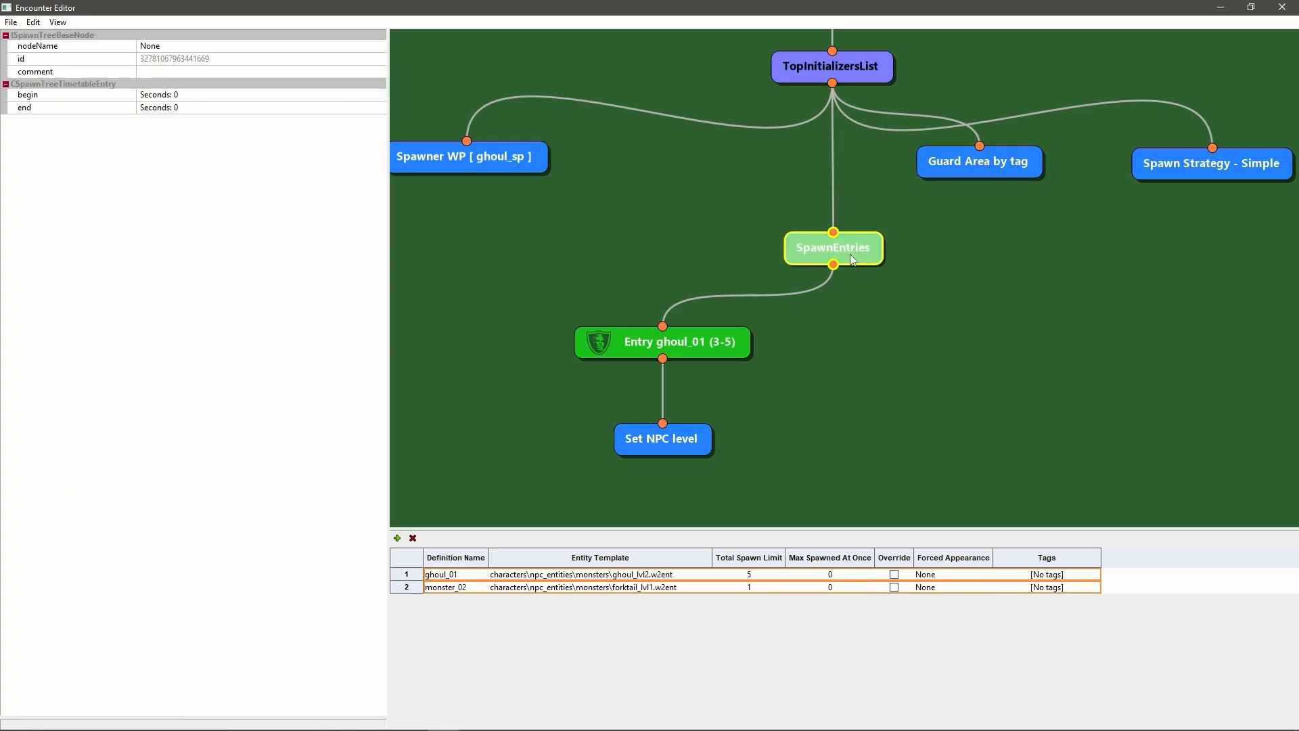
right_click(851, 259)
click(932, 343)
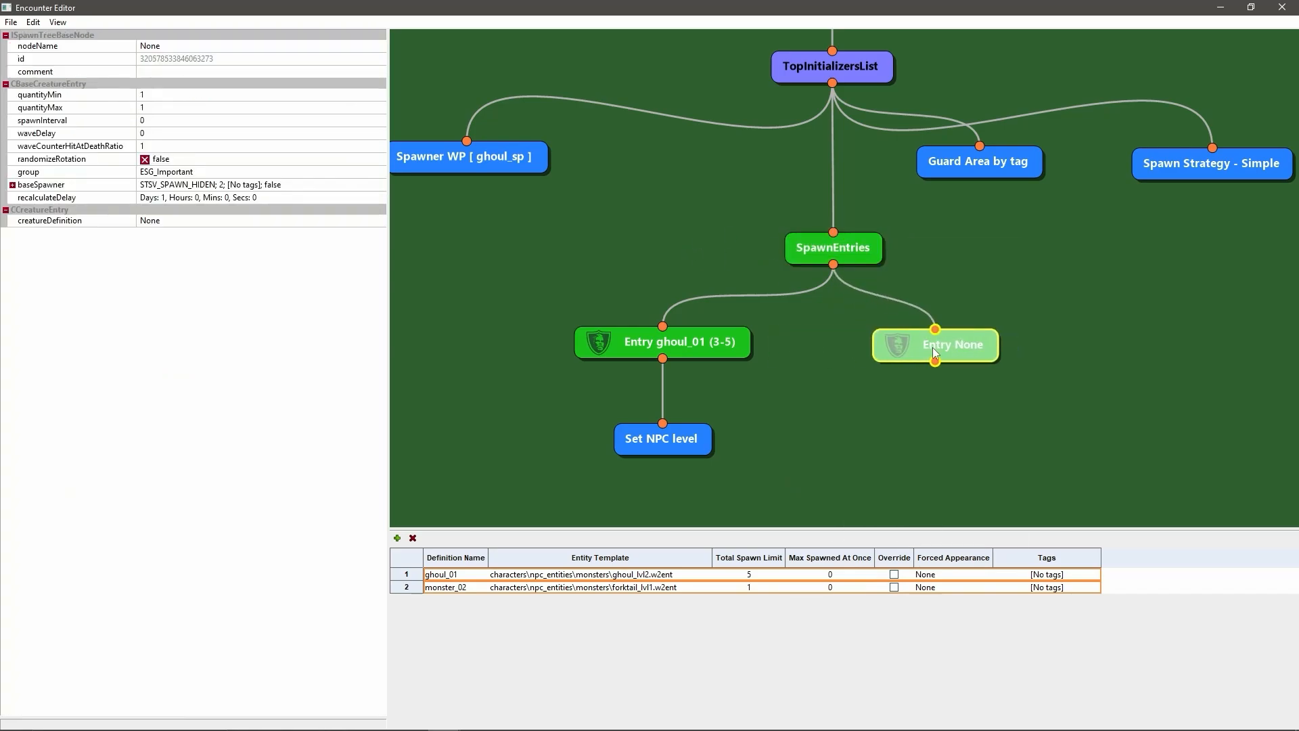
click(205, 221)
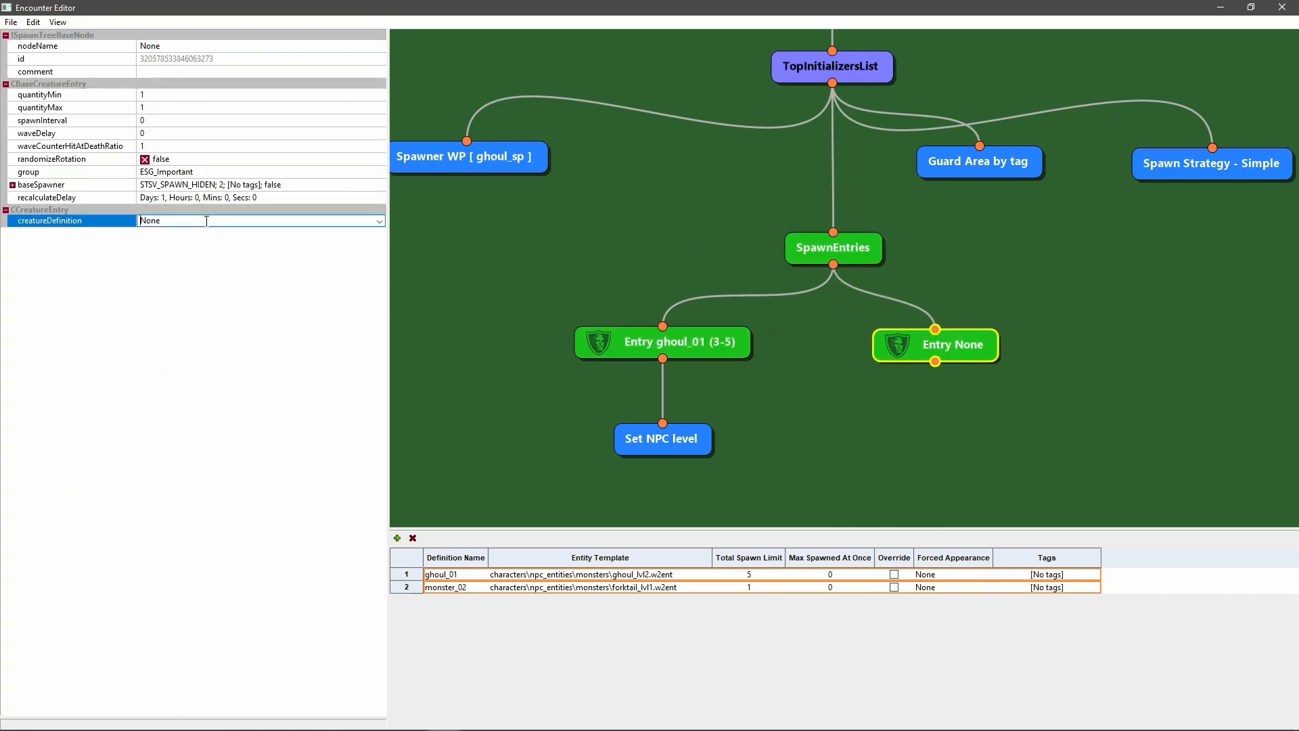
click(379, 222)
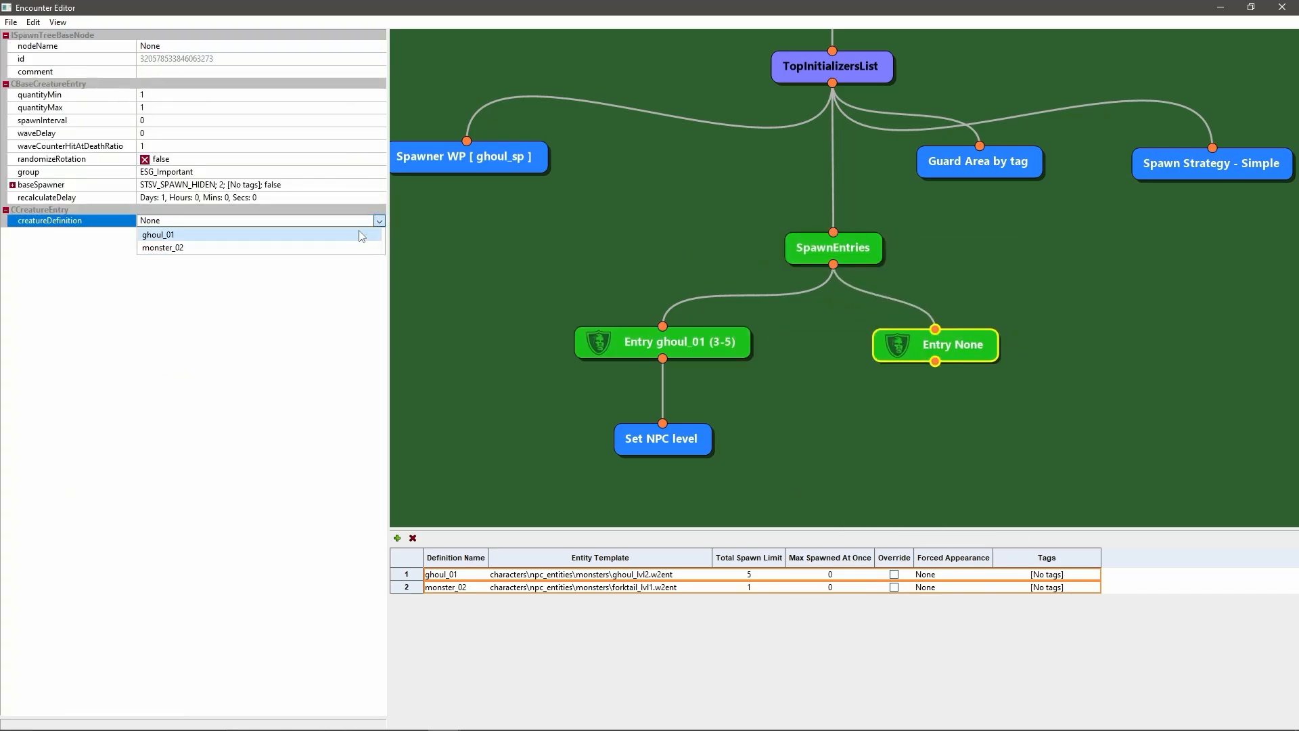
click(167, 248)
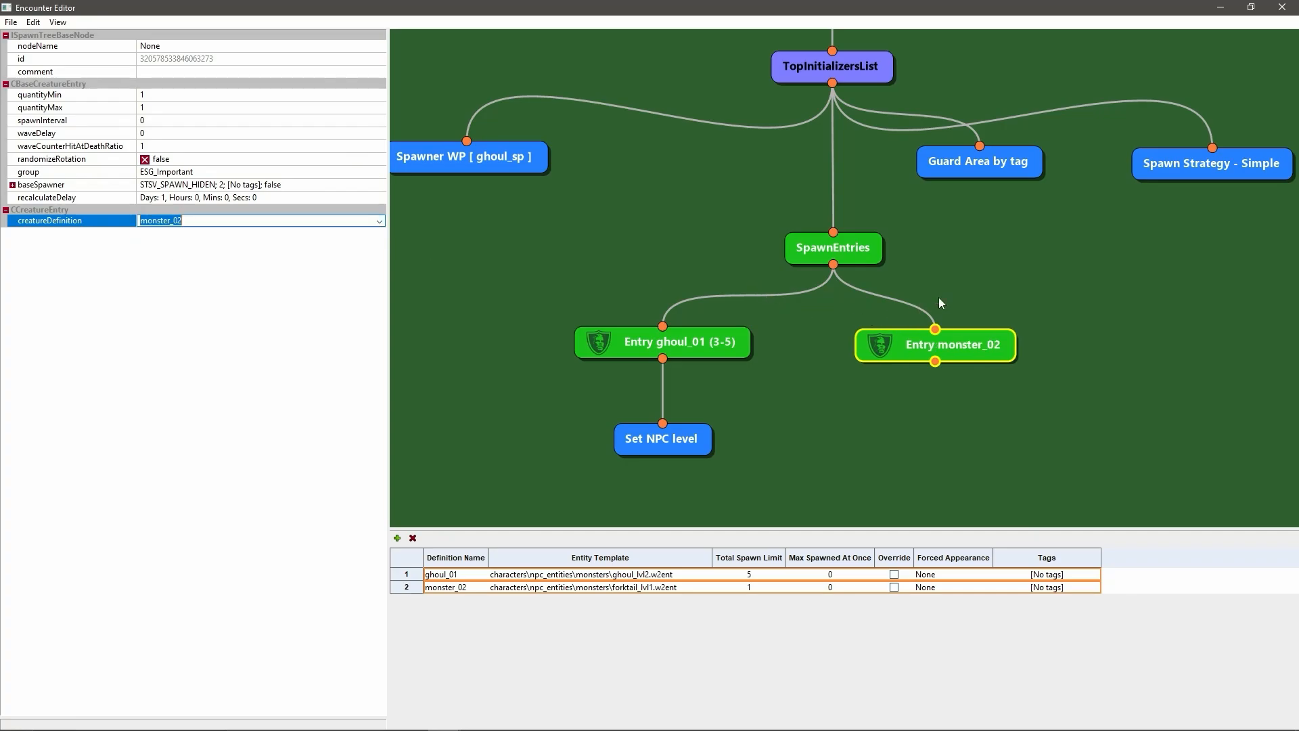
Playtest the encounter by running beside the guard area and observing the forktail and the ghouls
click(813, 344)
drag(579, 197, 768, 291)
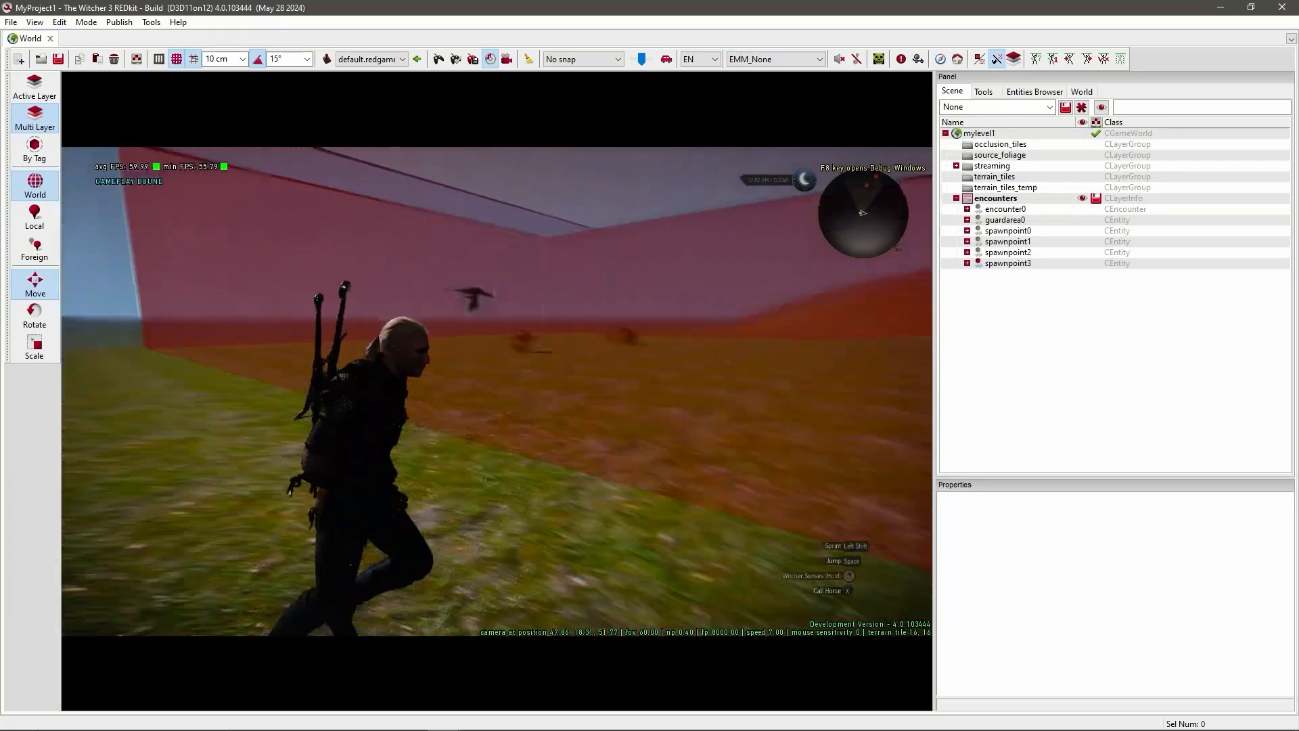
key(d)
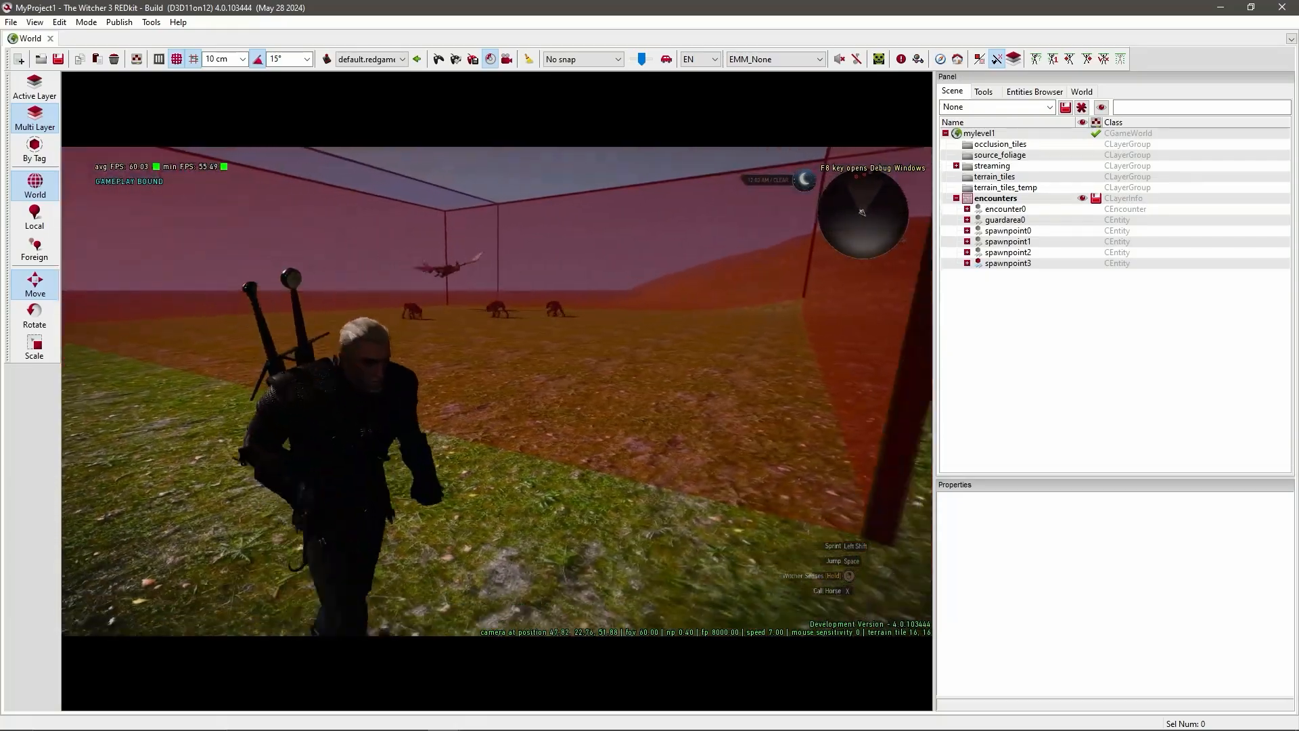
key(d)
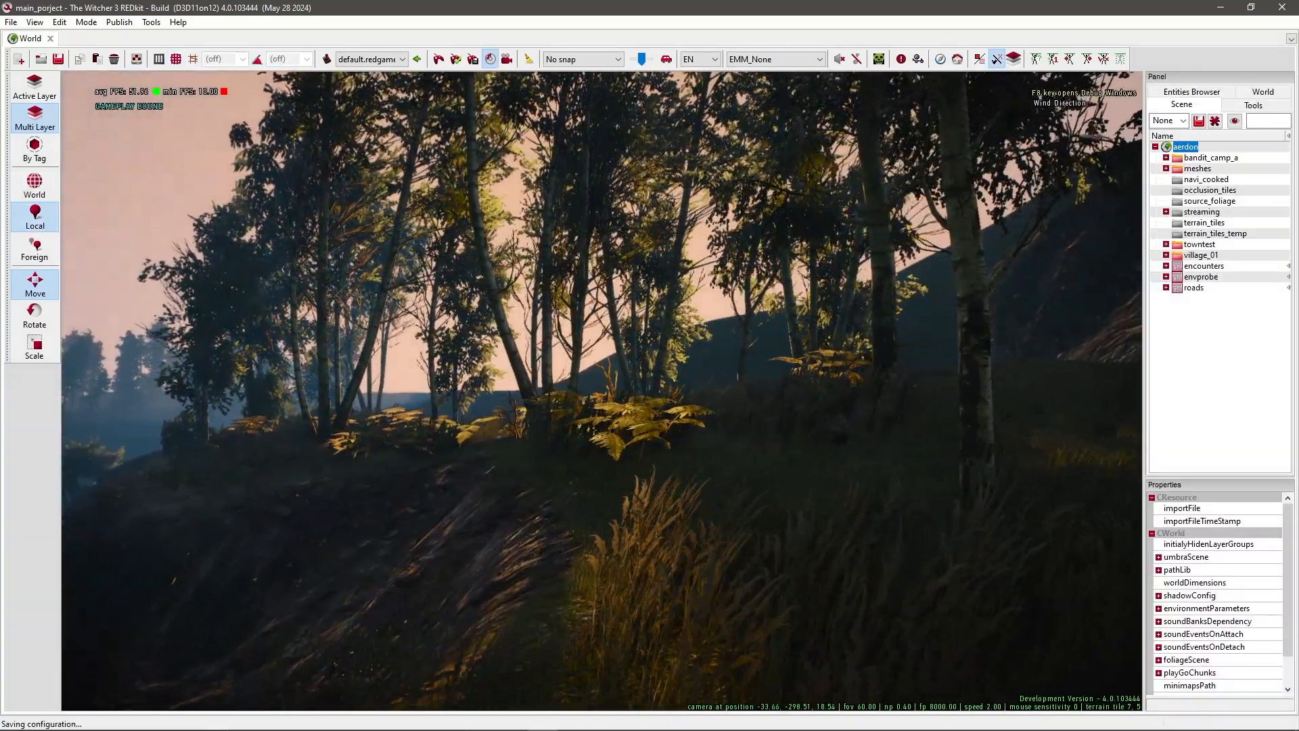
key(a)
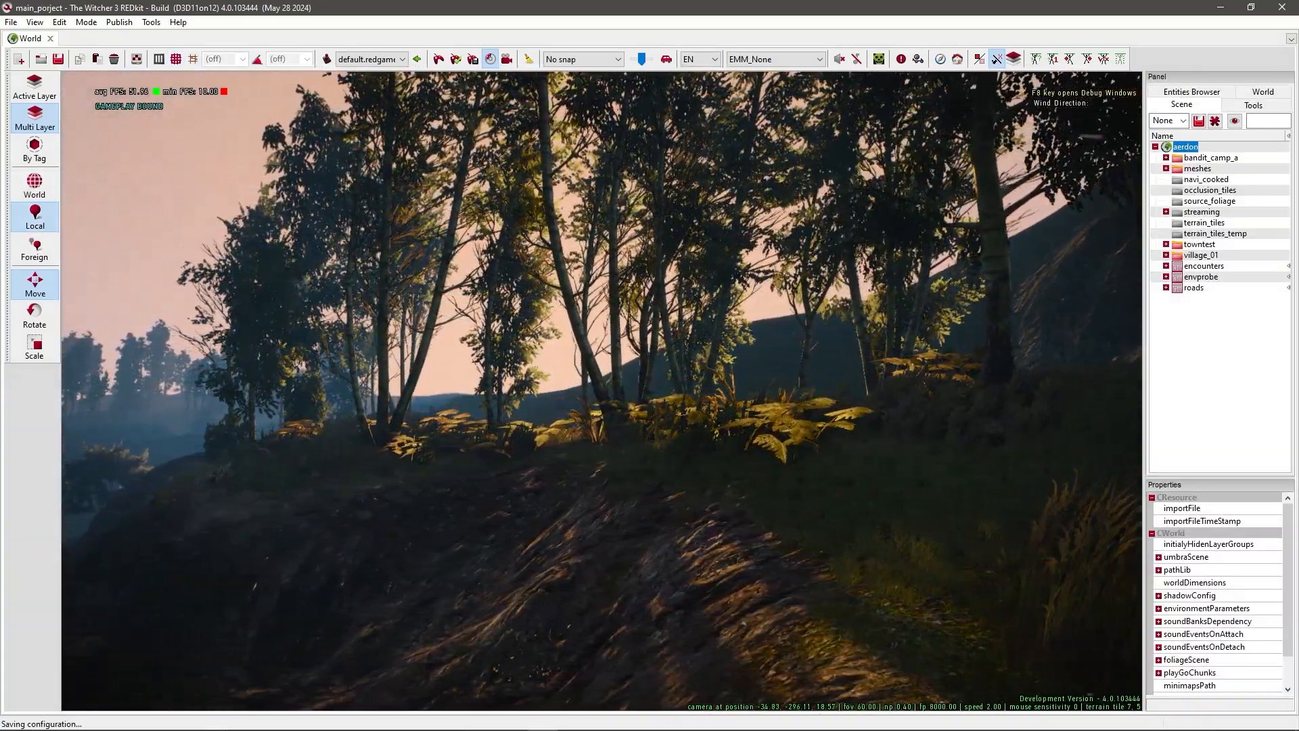
key(a)
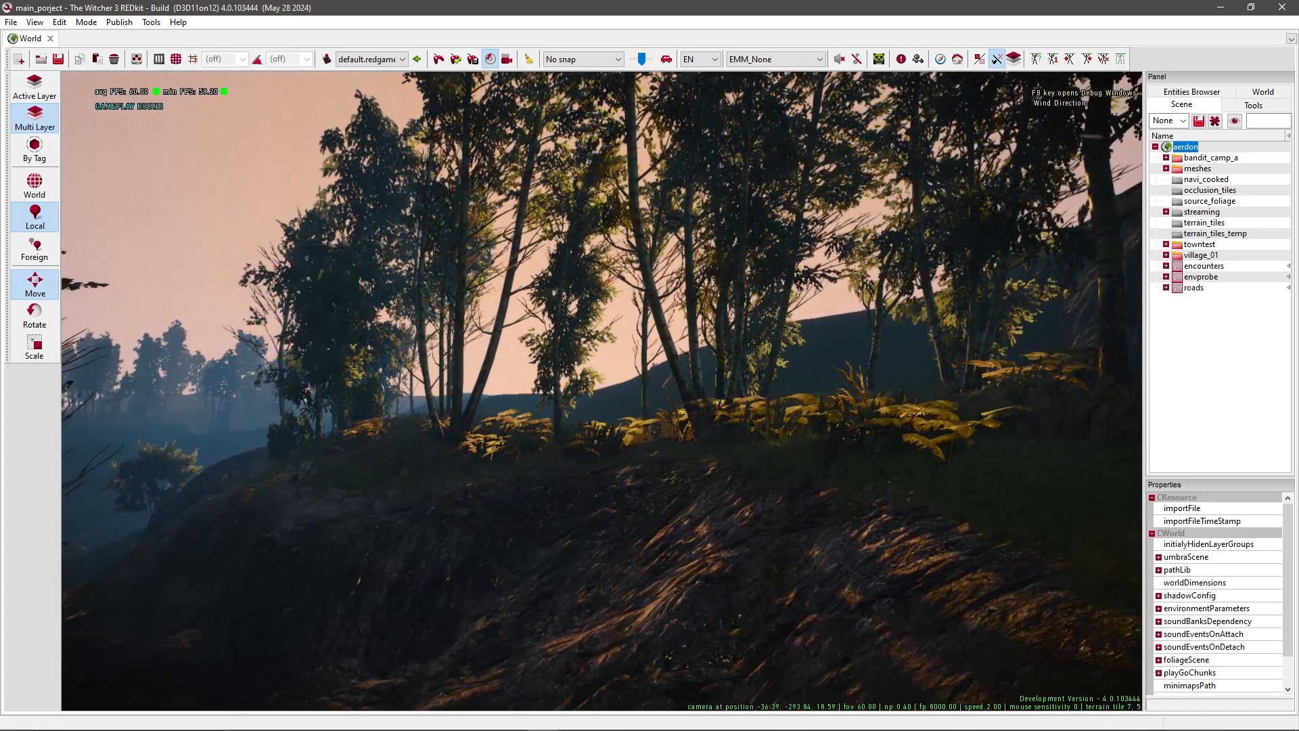
key(a)
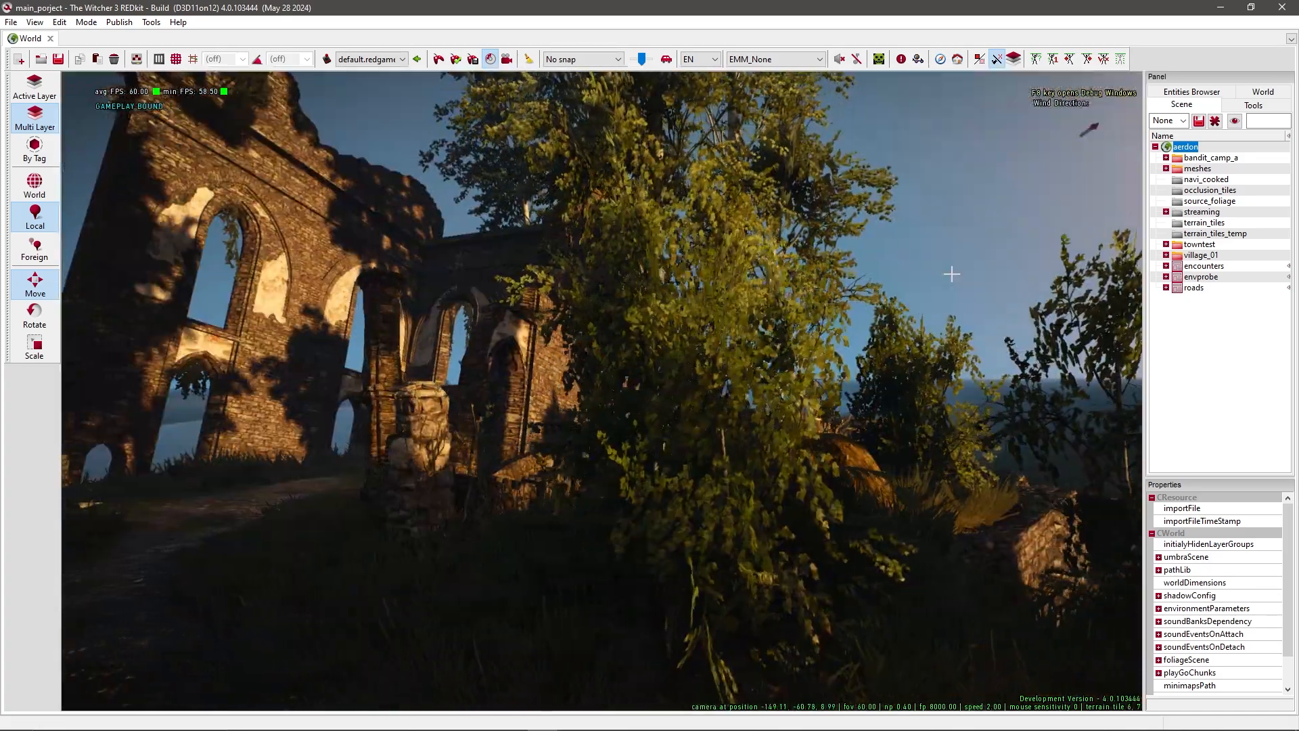
key(a)
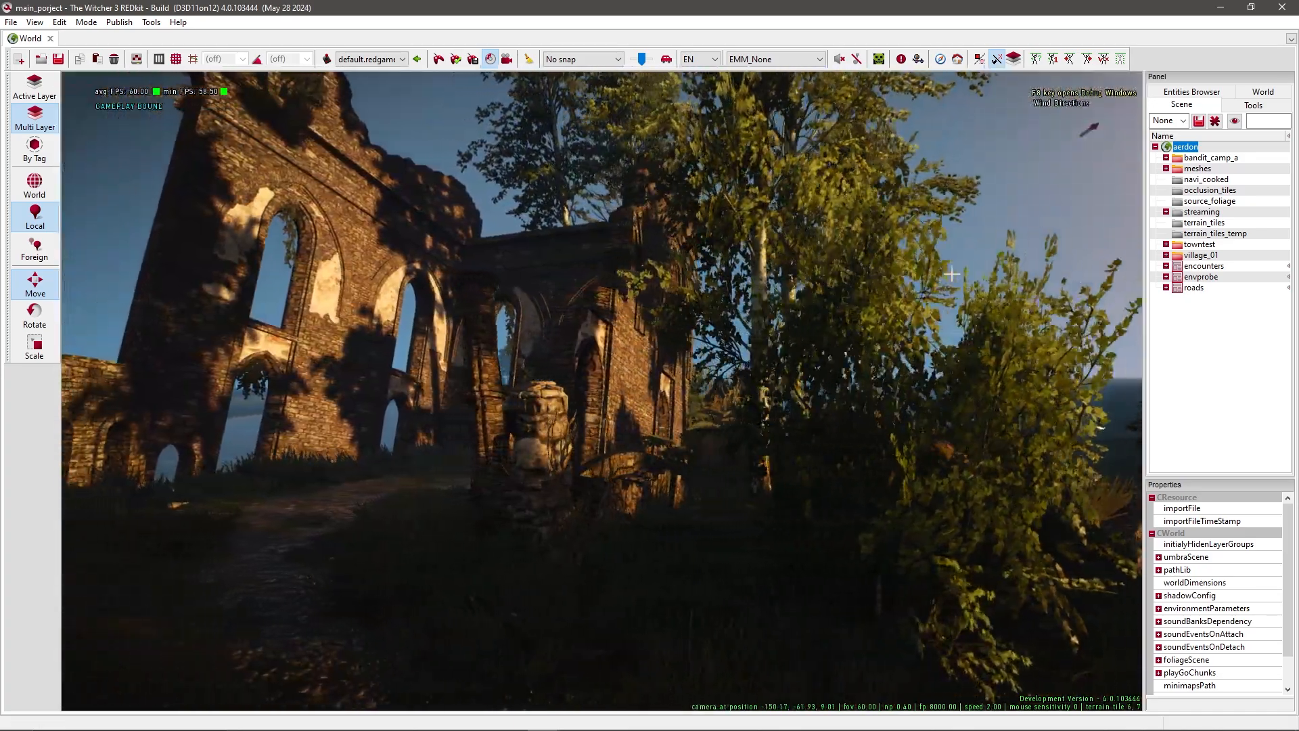
key(a)
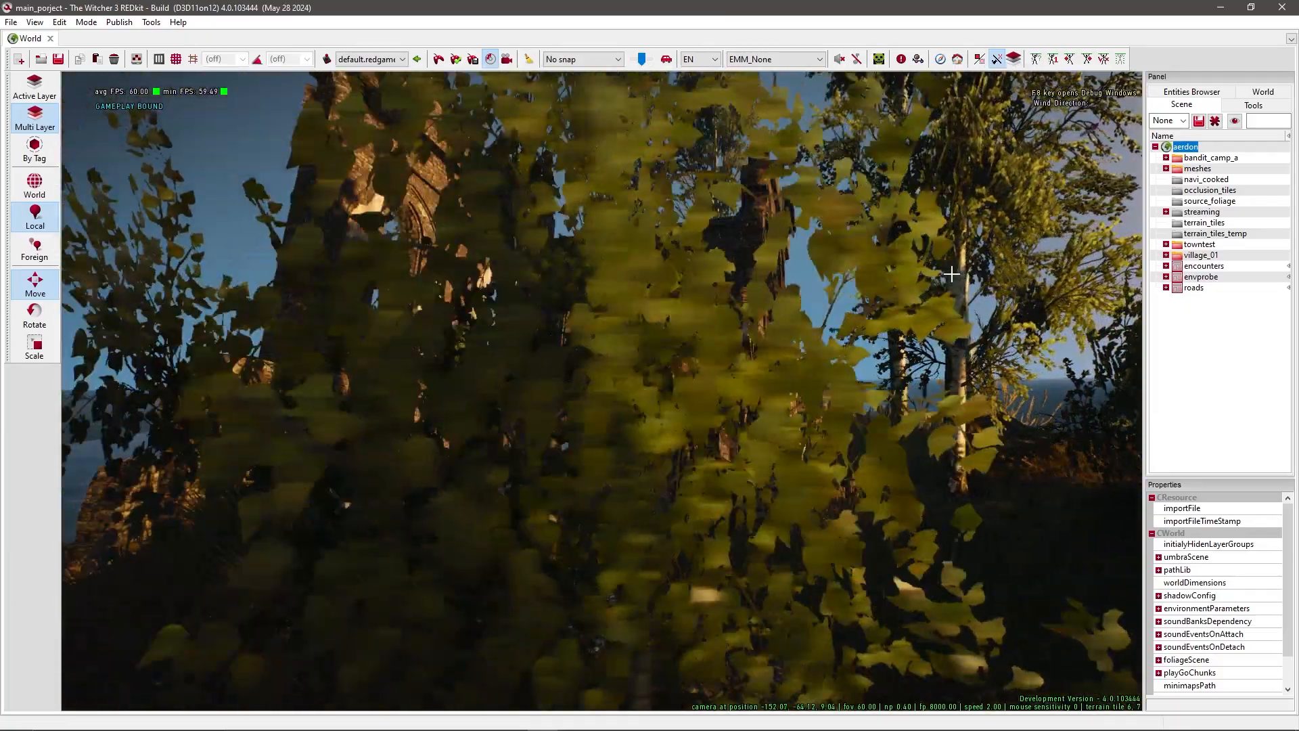